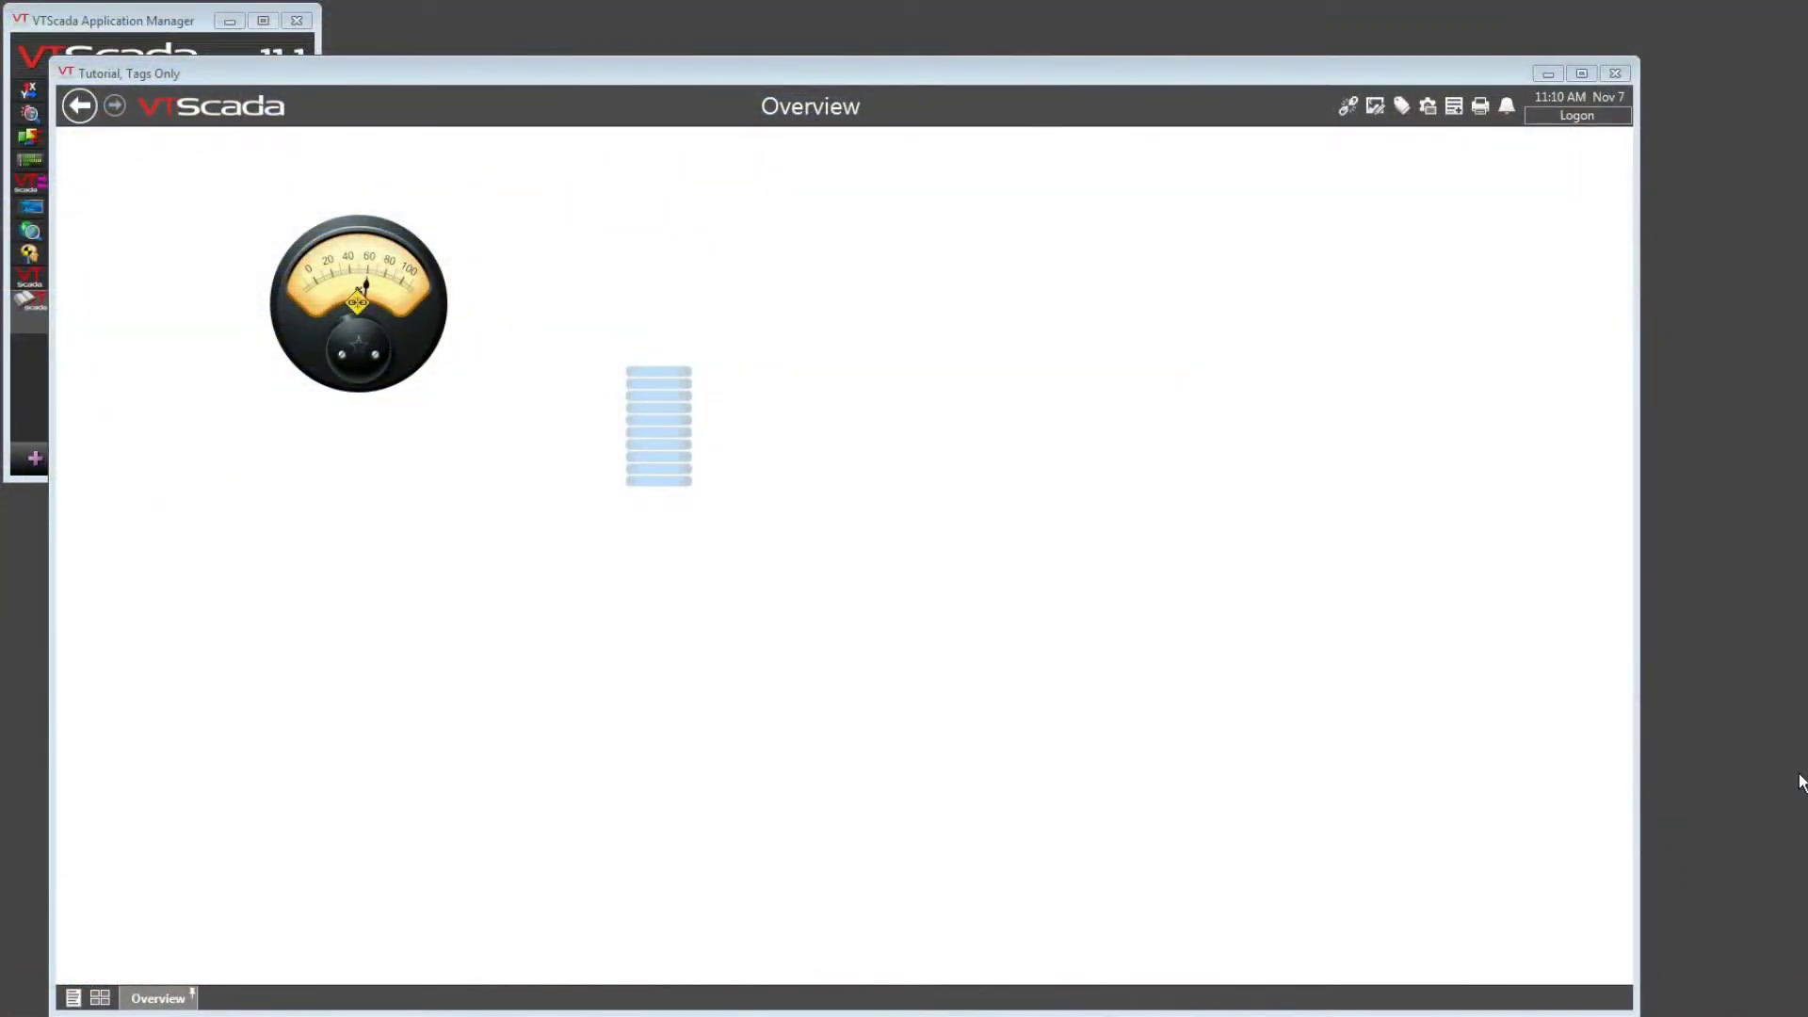
In Idea Studio, drag the Equipment > Pumps SubmersSump widget to the Overview page's top-left.
left_click(1375, 108)
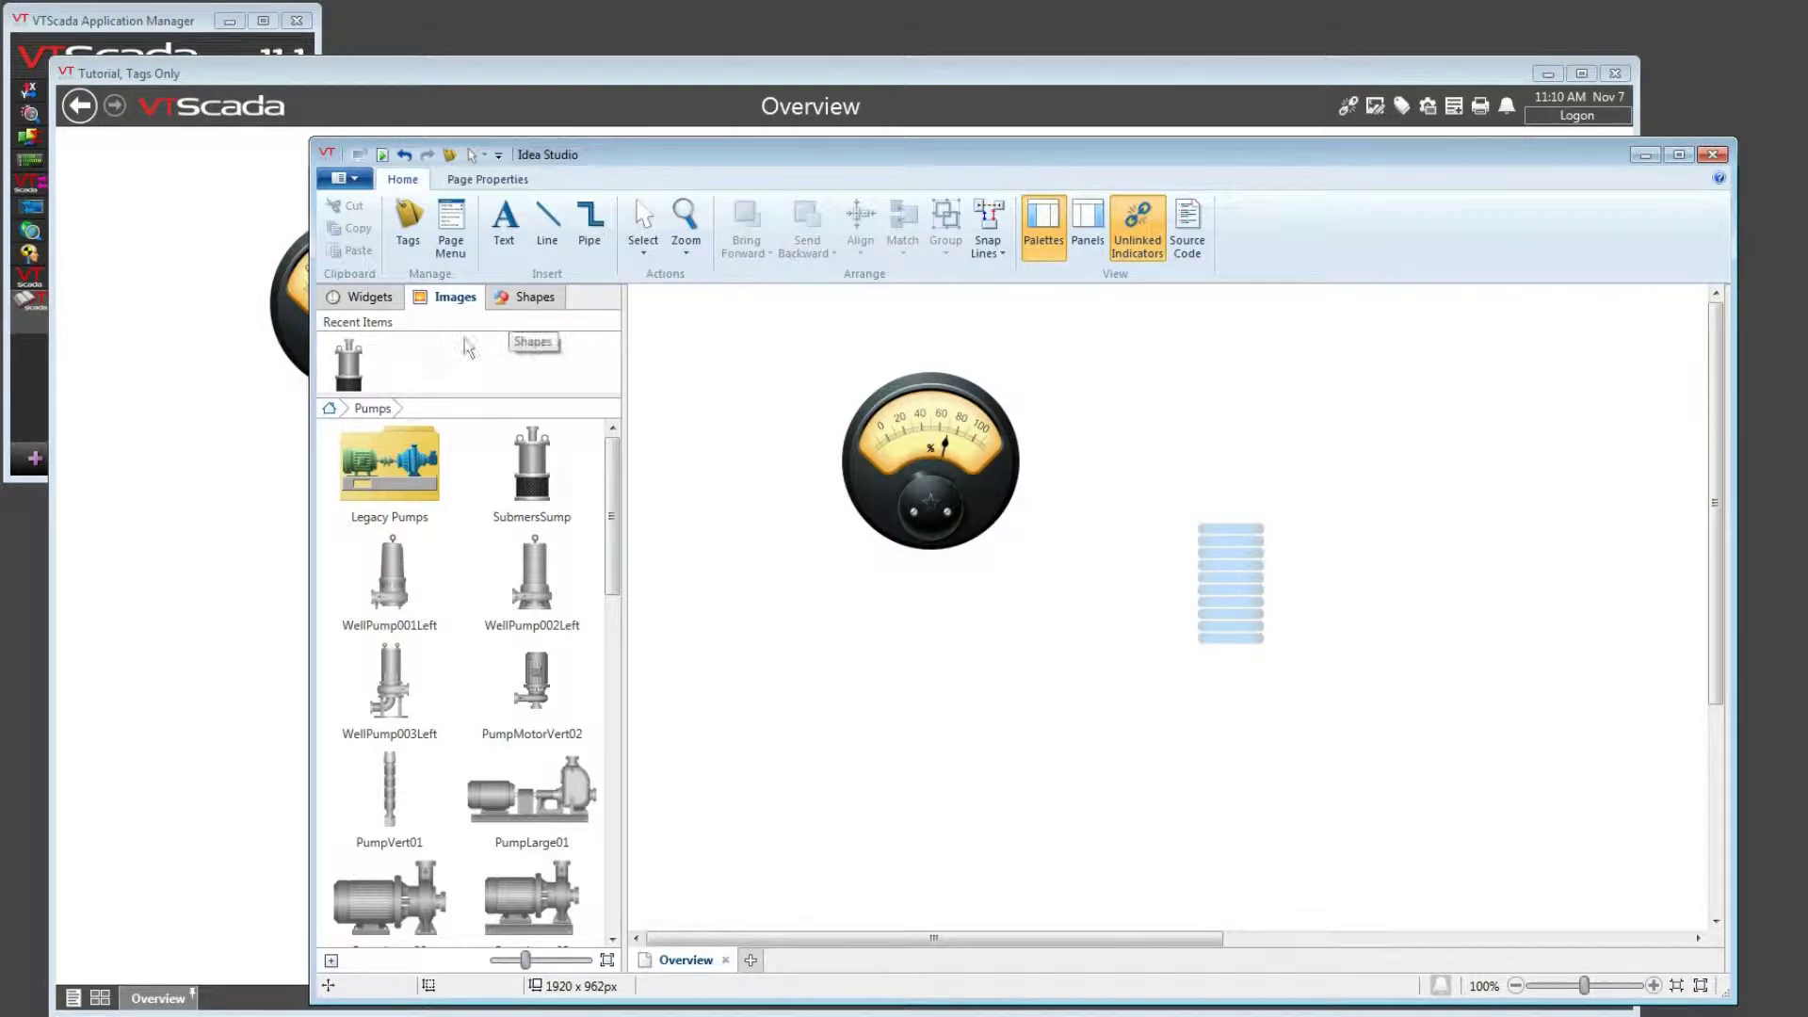
left_click(365, 299)
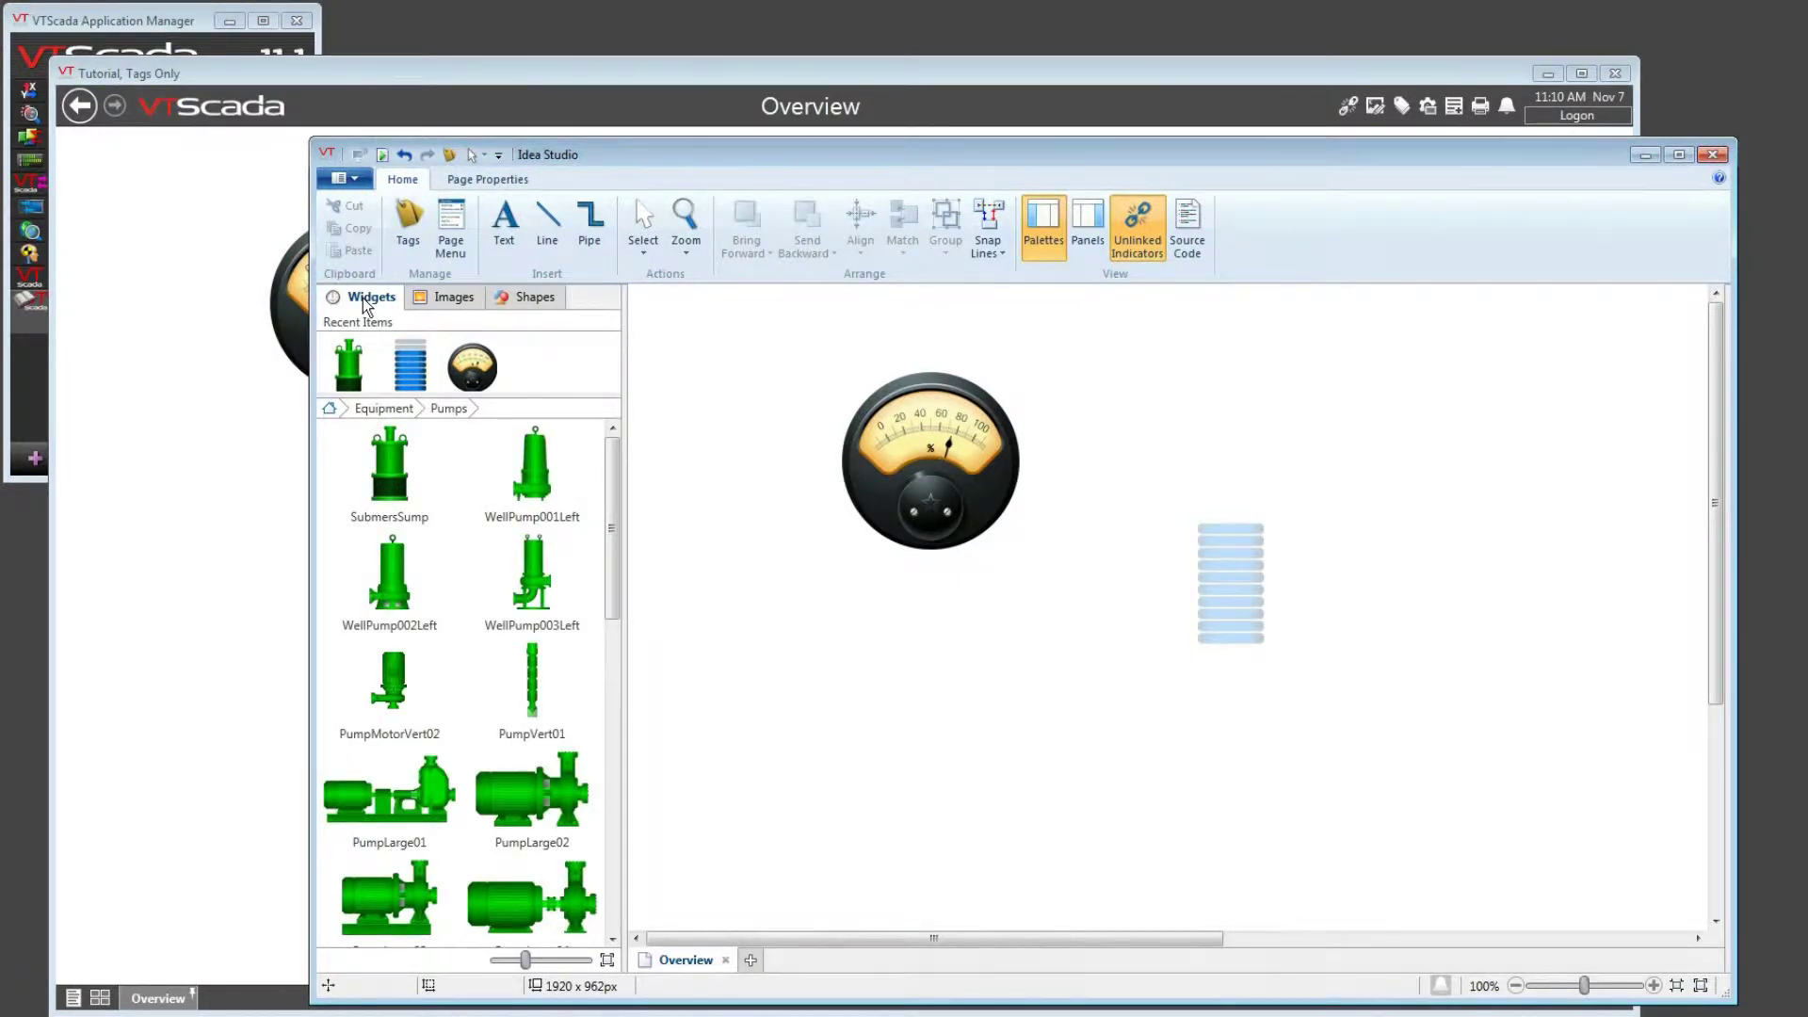
left_click(329, 408)
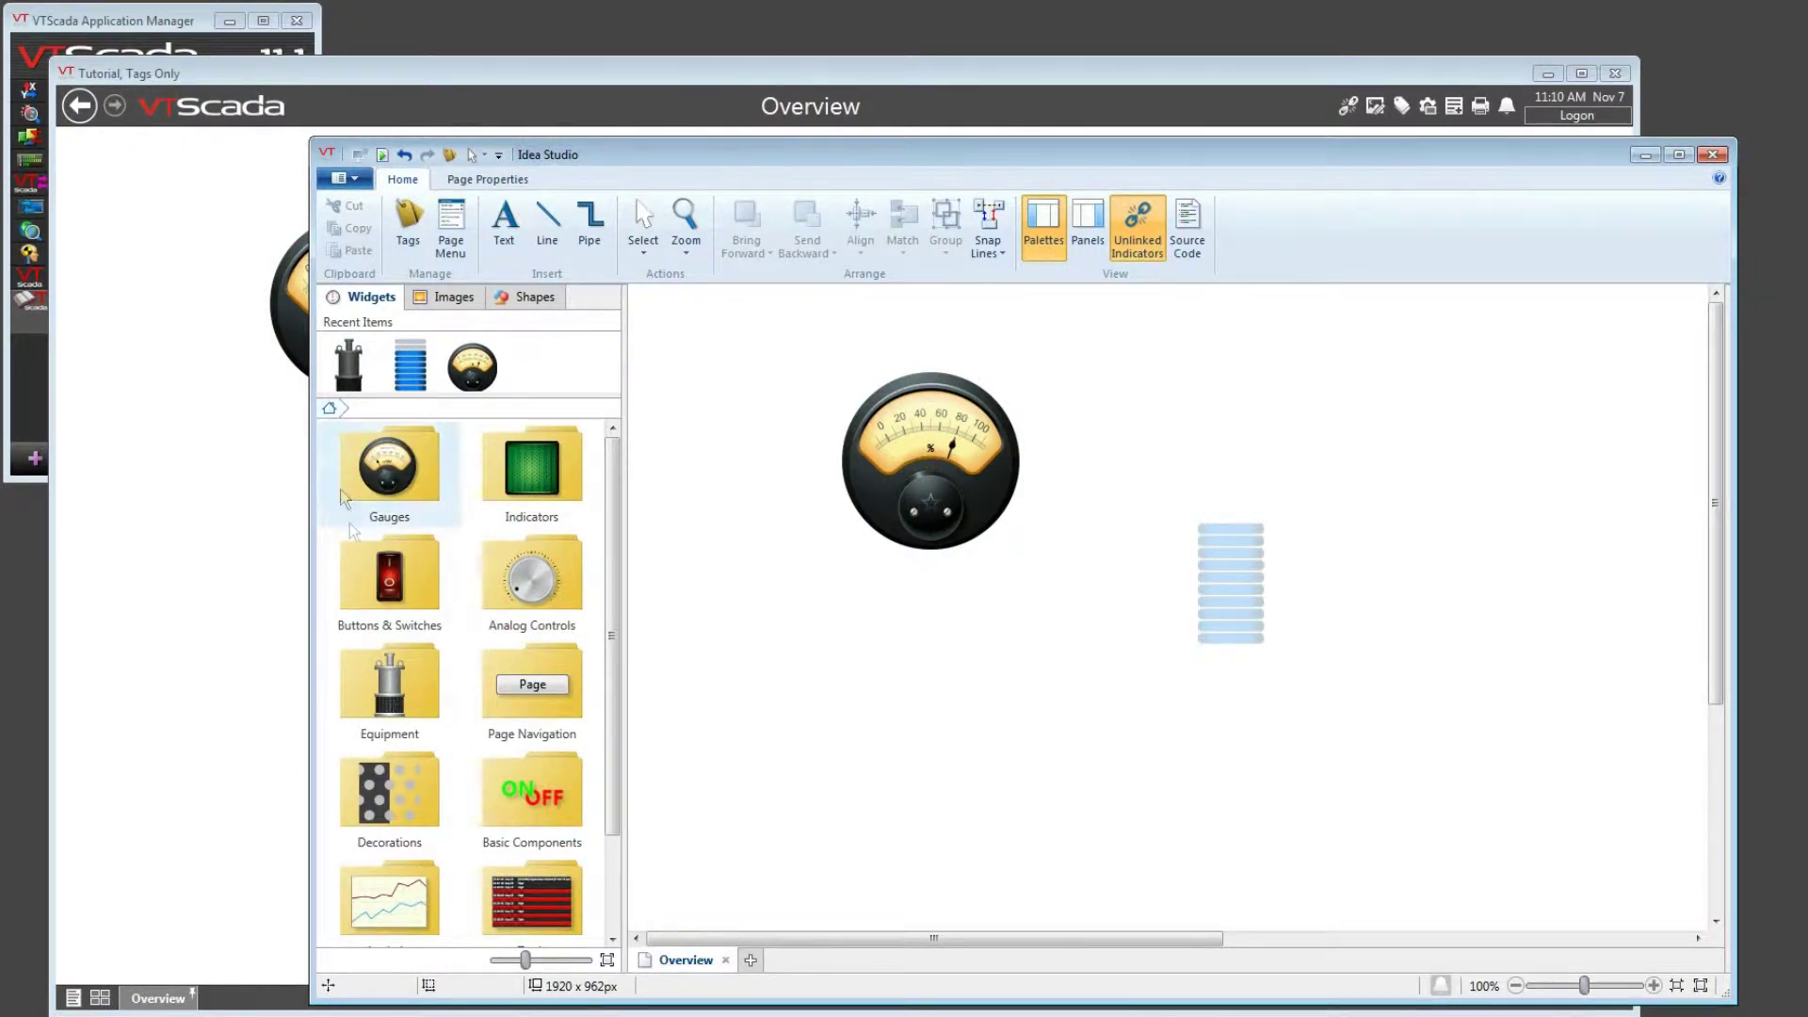
left_click(387, 683)
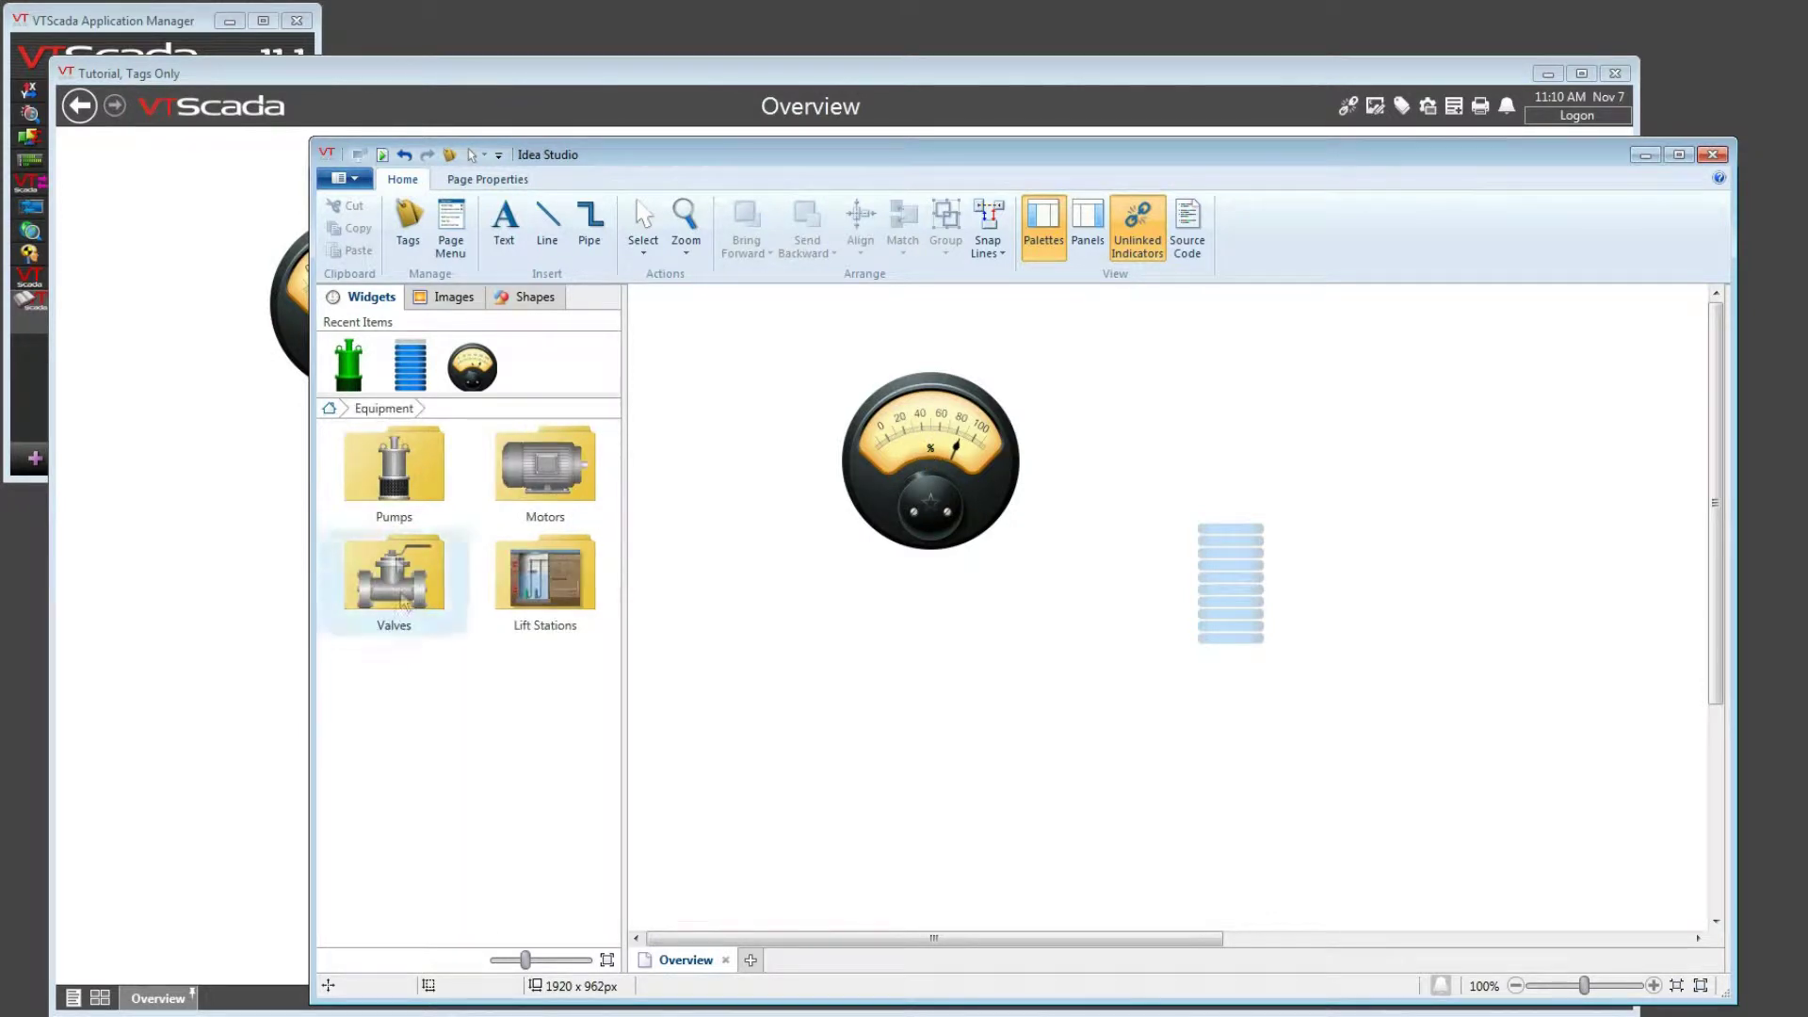
left_click(378, 477)
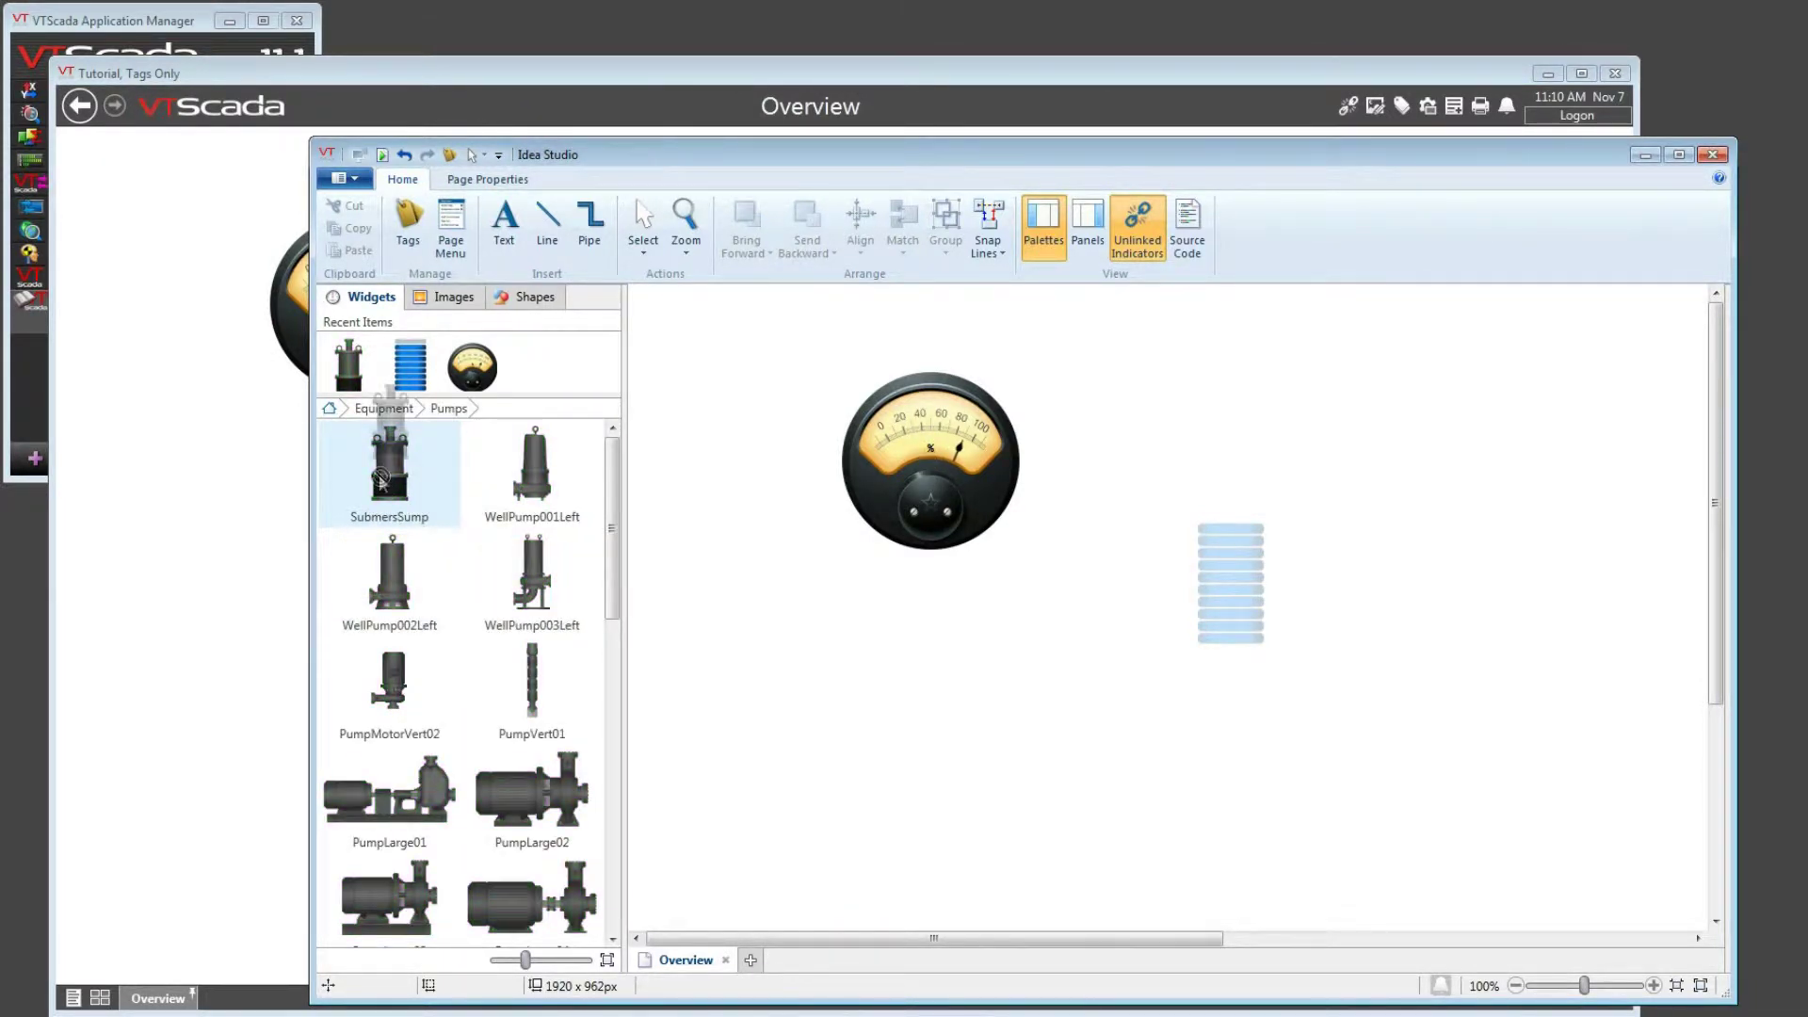
left_click_drag(379, 485, 676, 418)
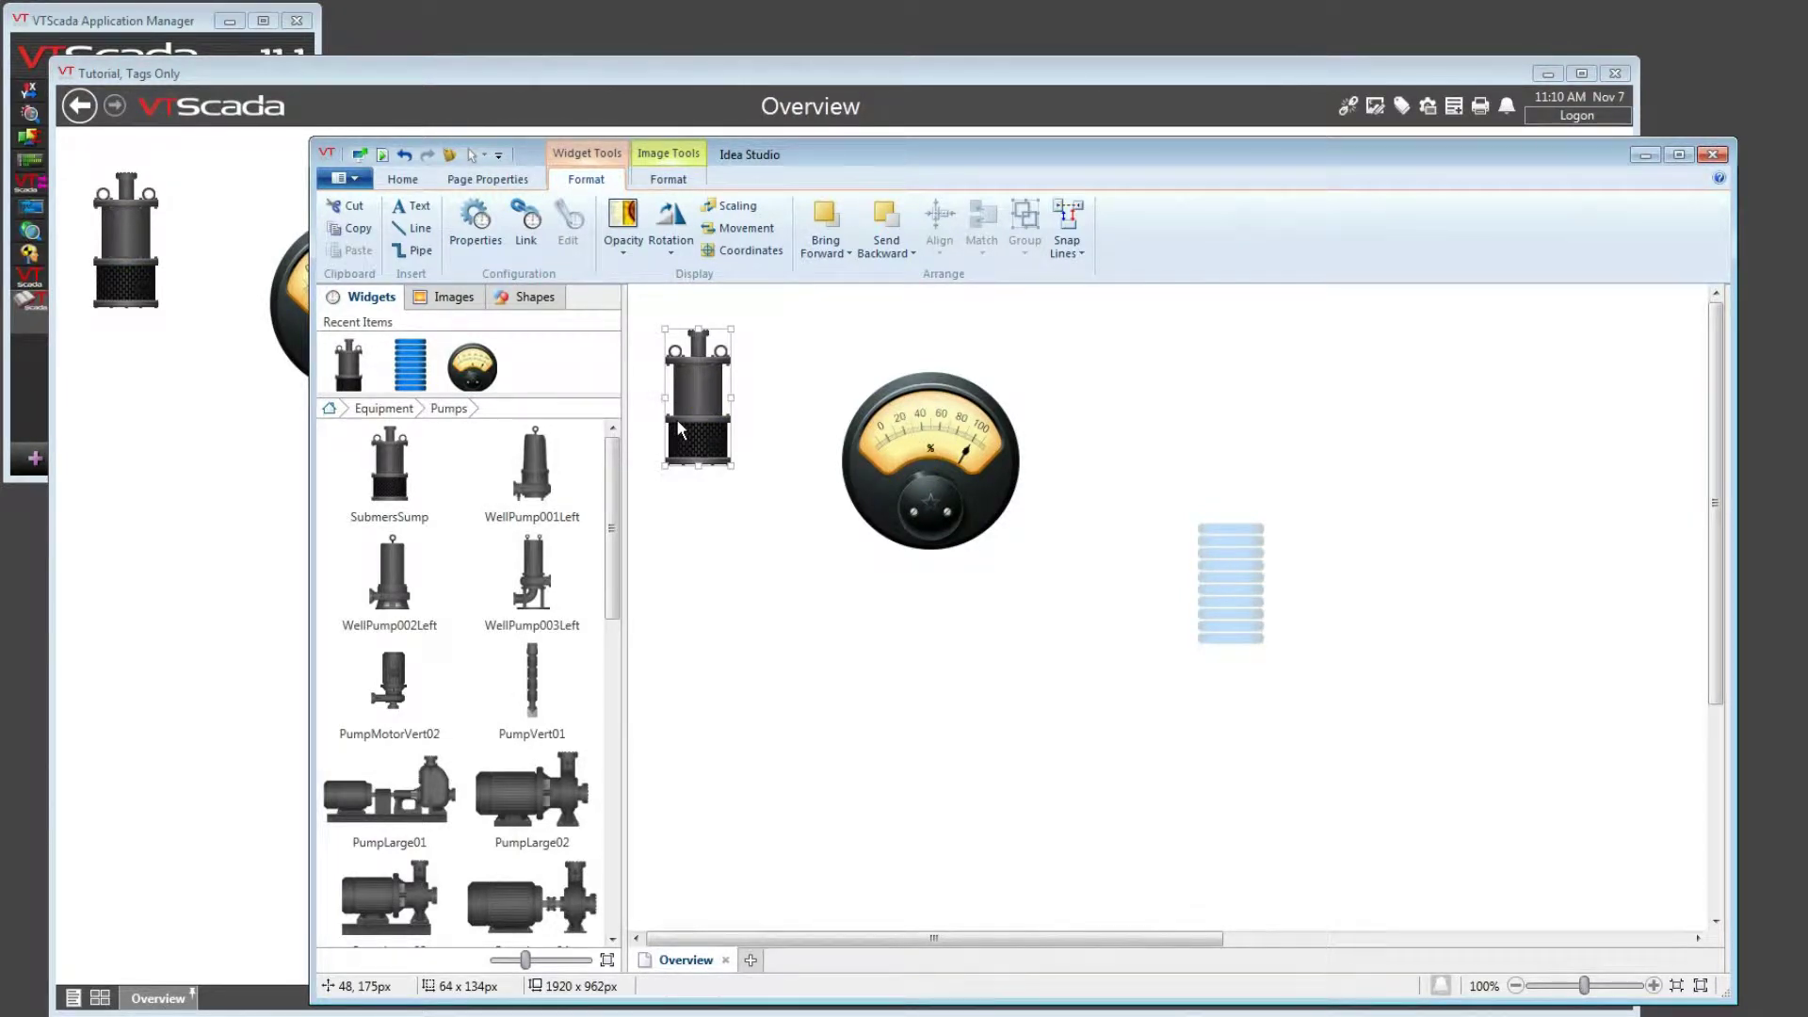
left_click(450, 307)
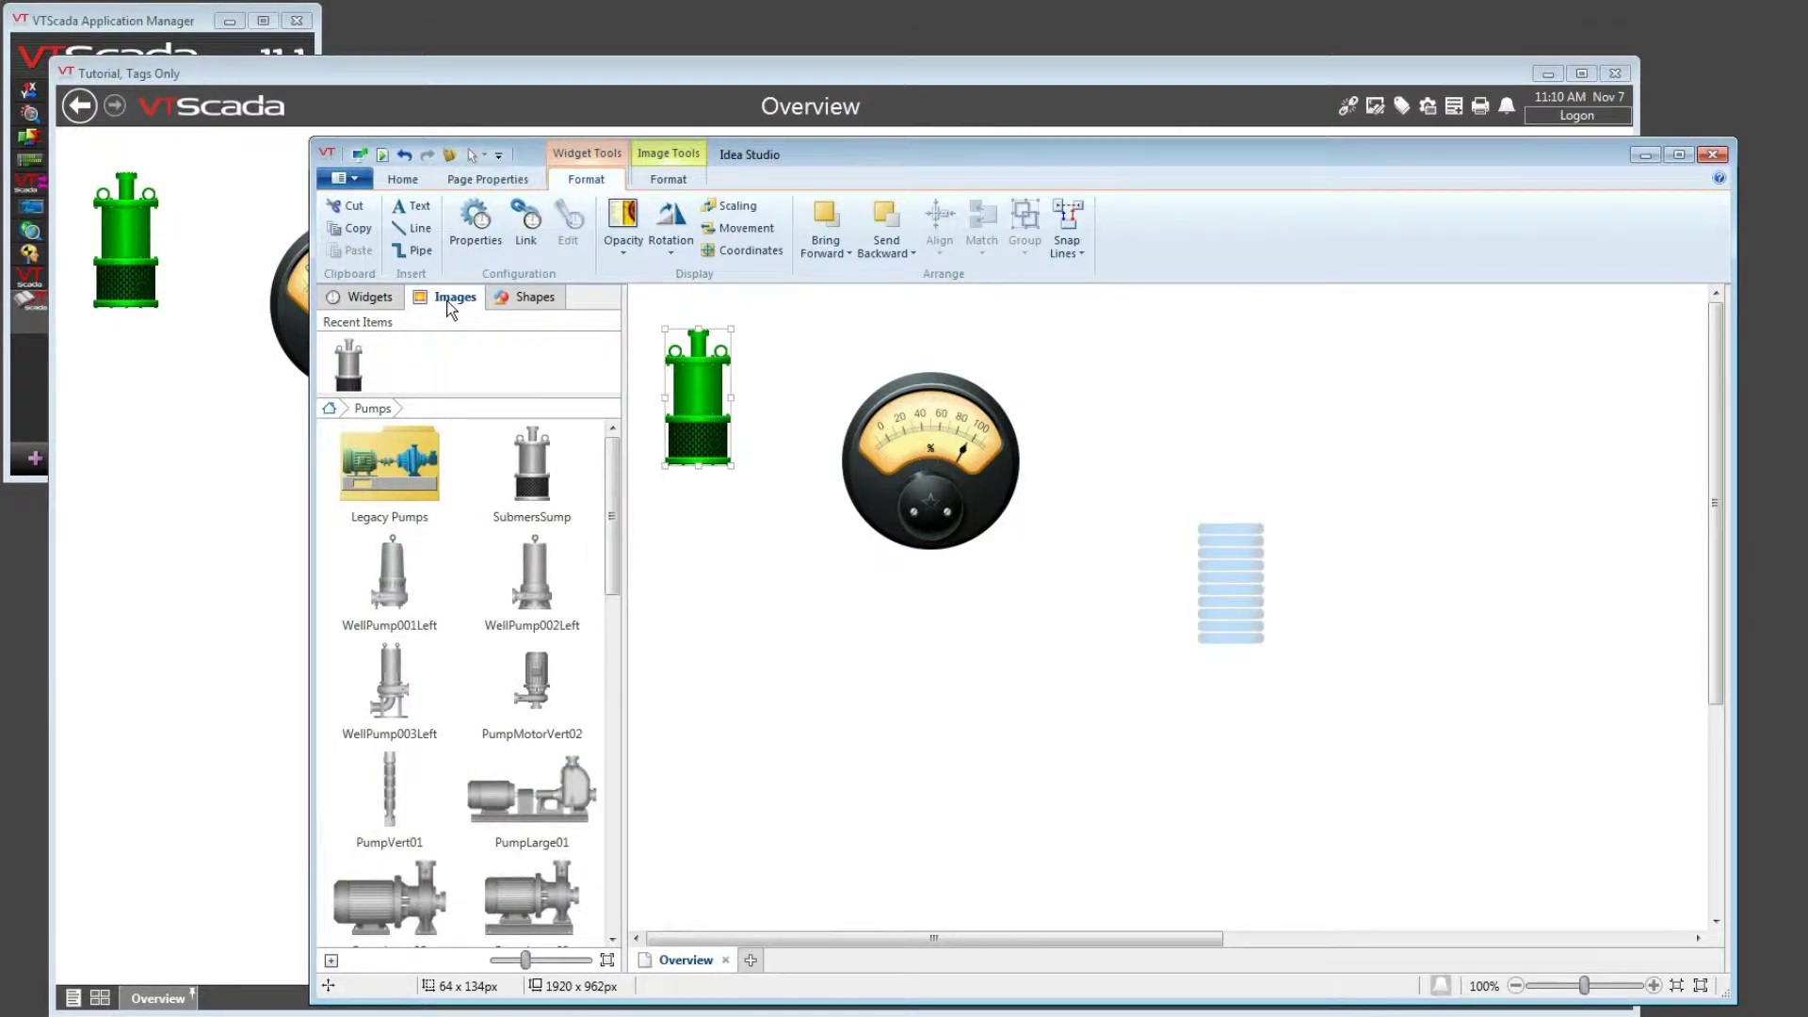
Drag the SubmersSump image from the Pumps image folder next to the pump widget.
left_click(331, 408)
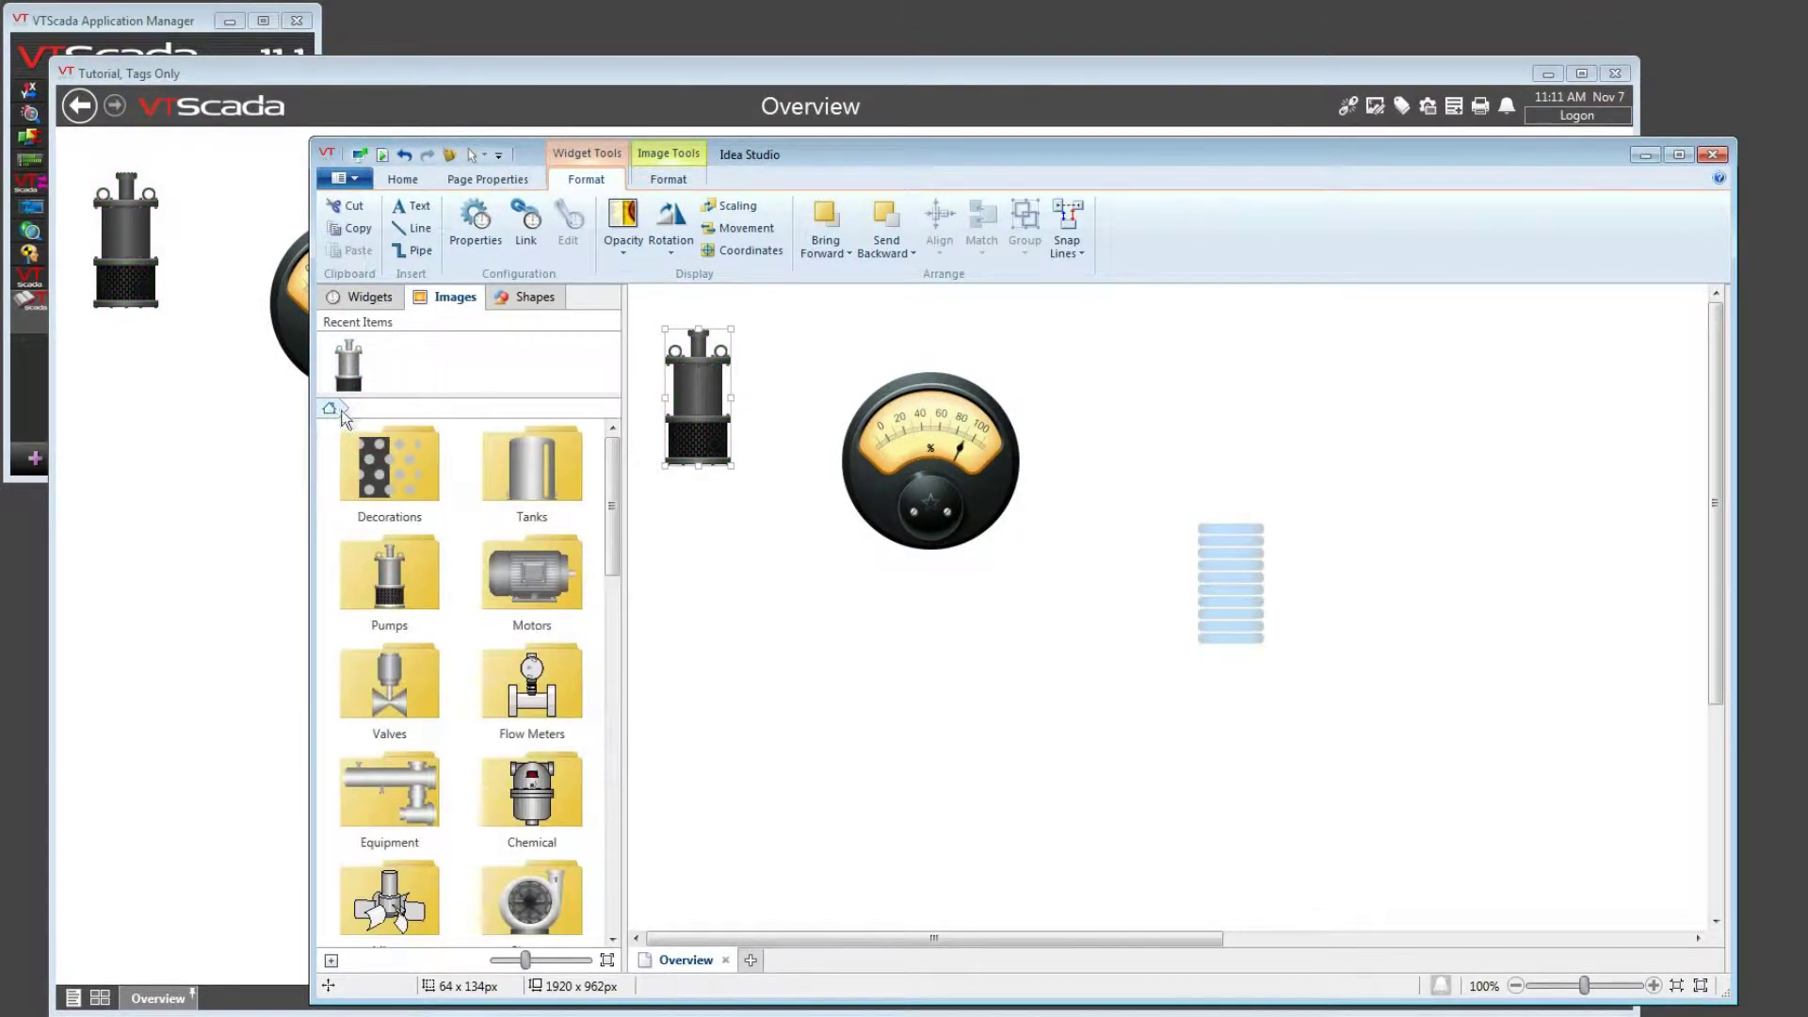
double_click(416, 565)
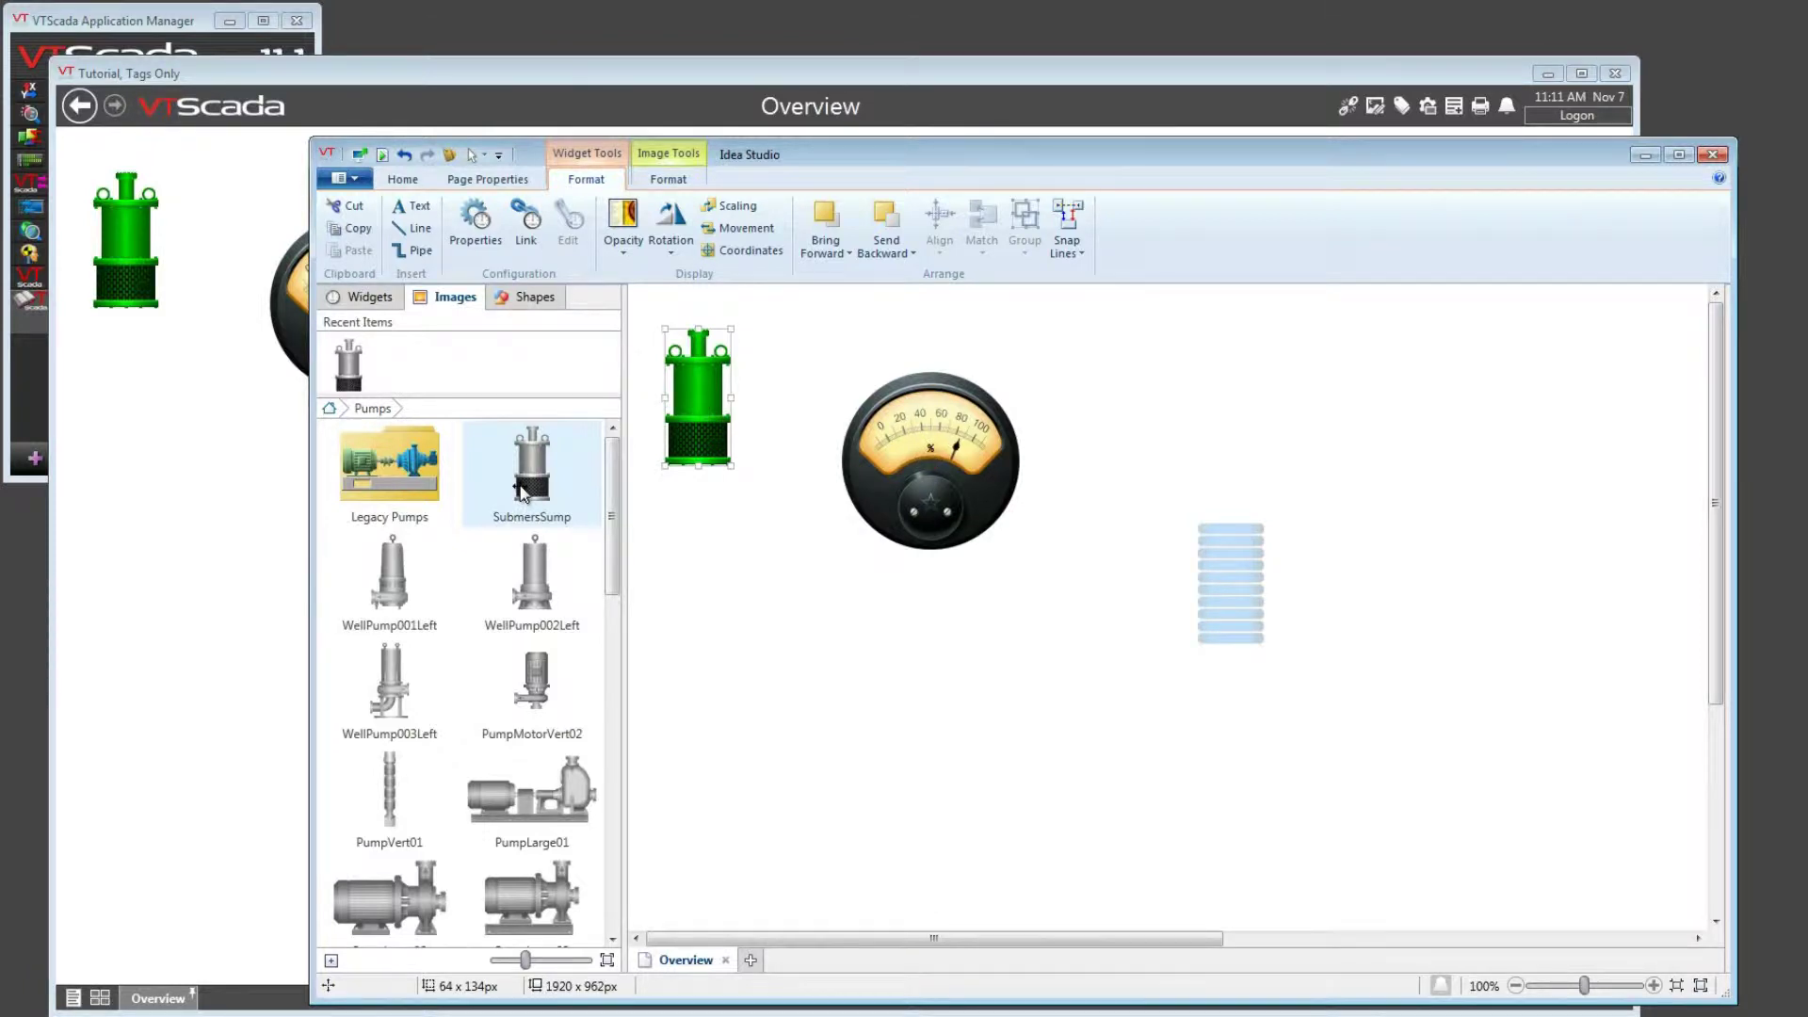
left_click_drag(520, 489, 759, 438)
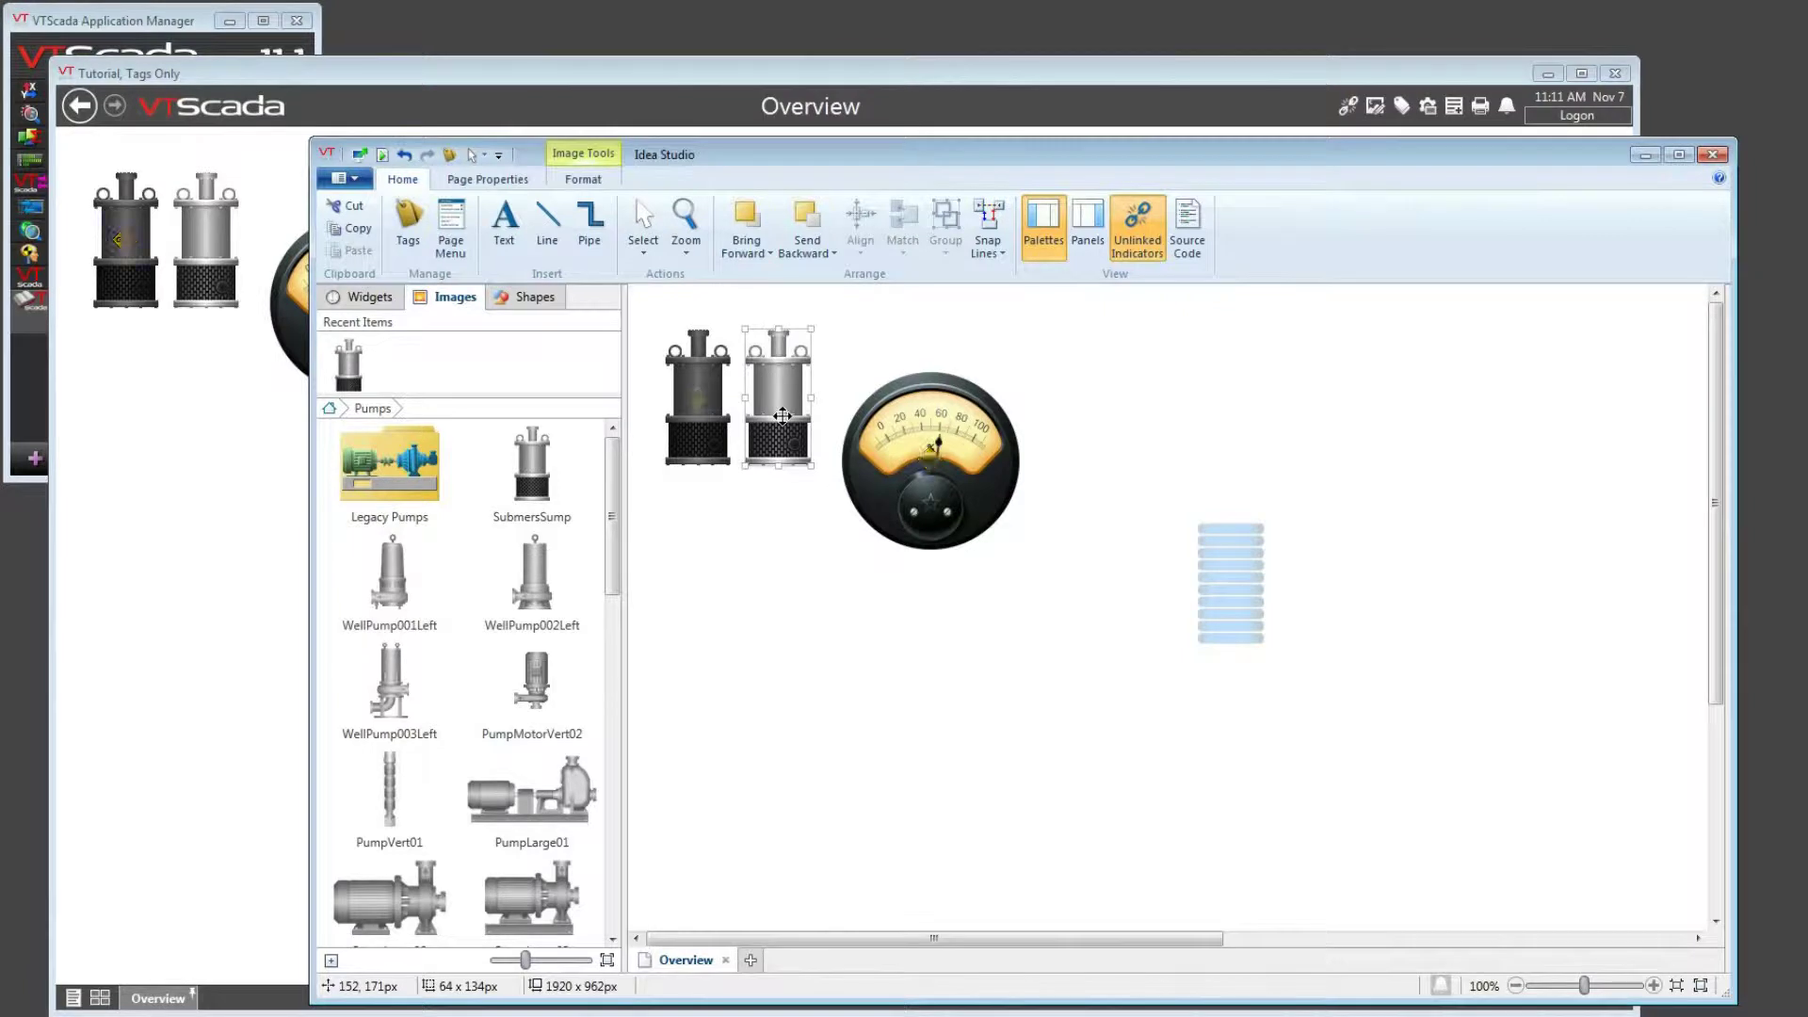
right_click(783, 416)
mouse_move(815, 424)
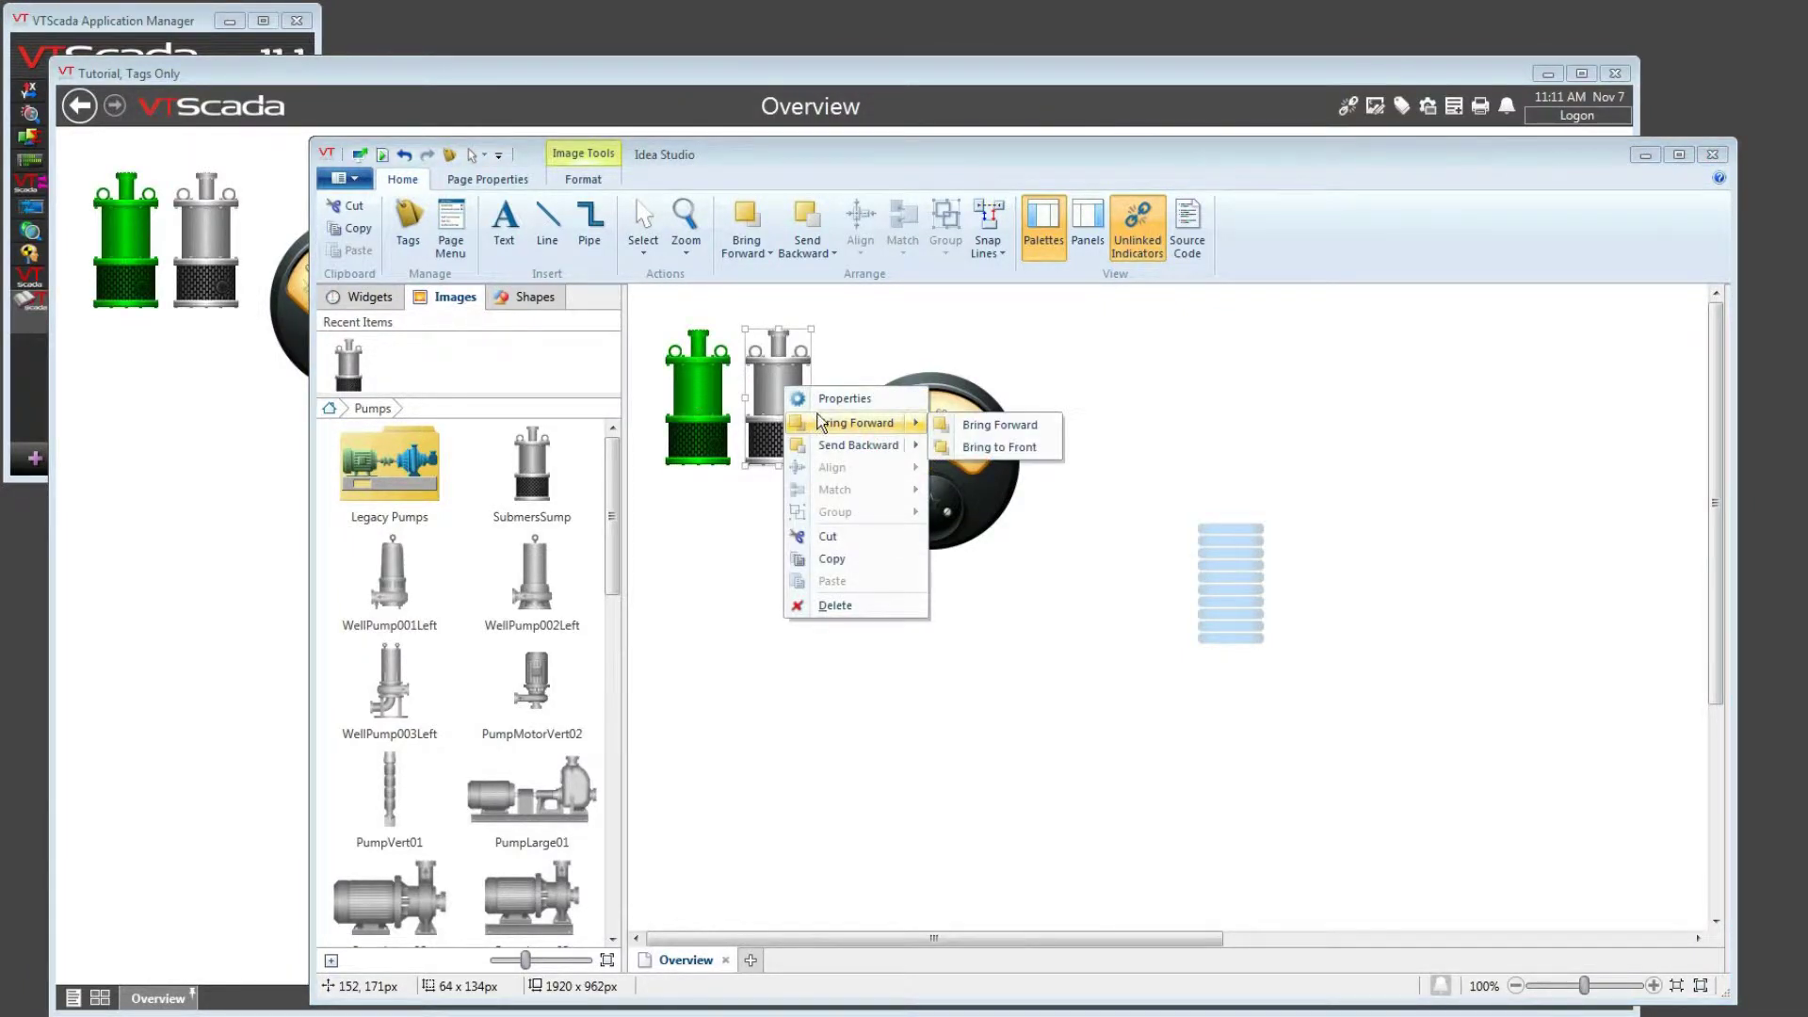
left_click(698, 377)
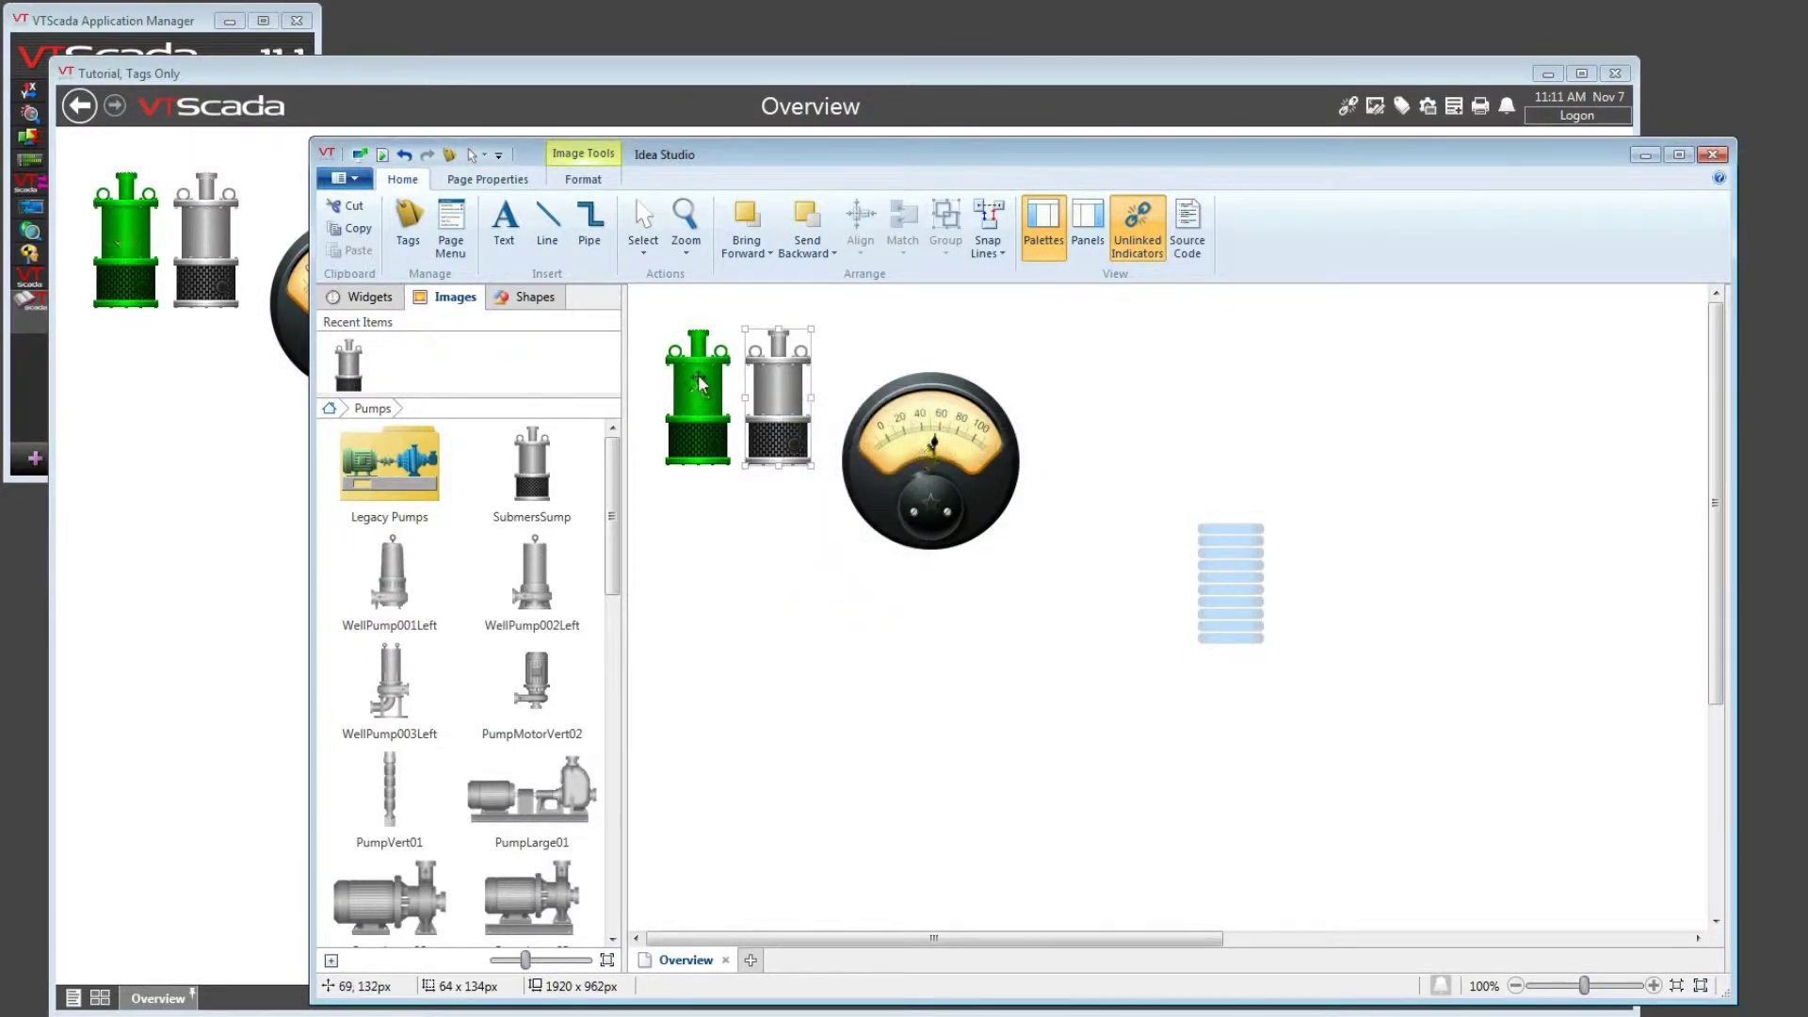
right_click(698, 375)
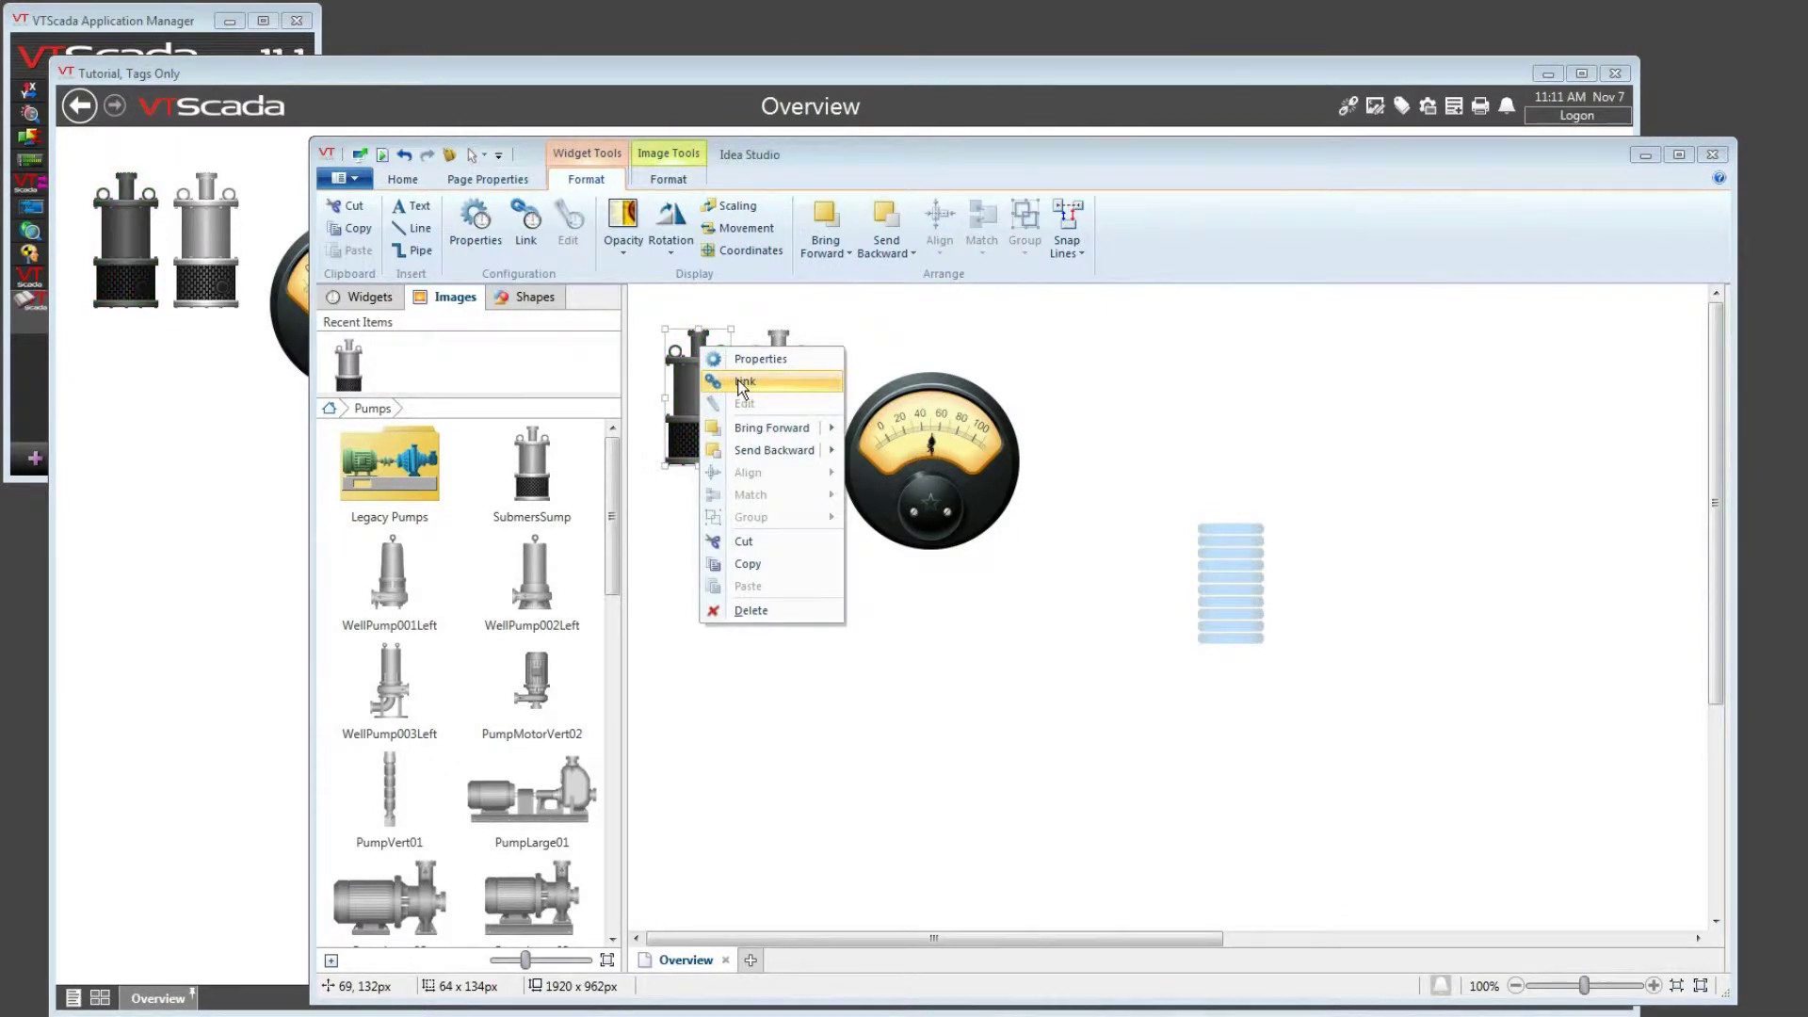
left_click(674, 634)
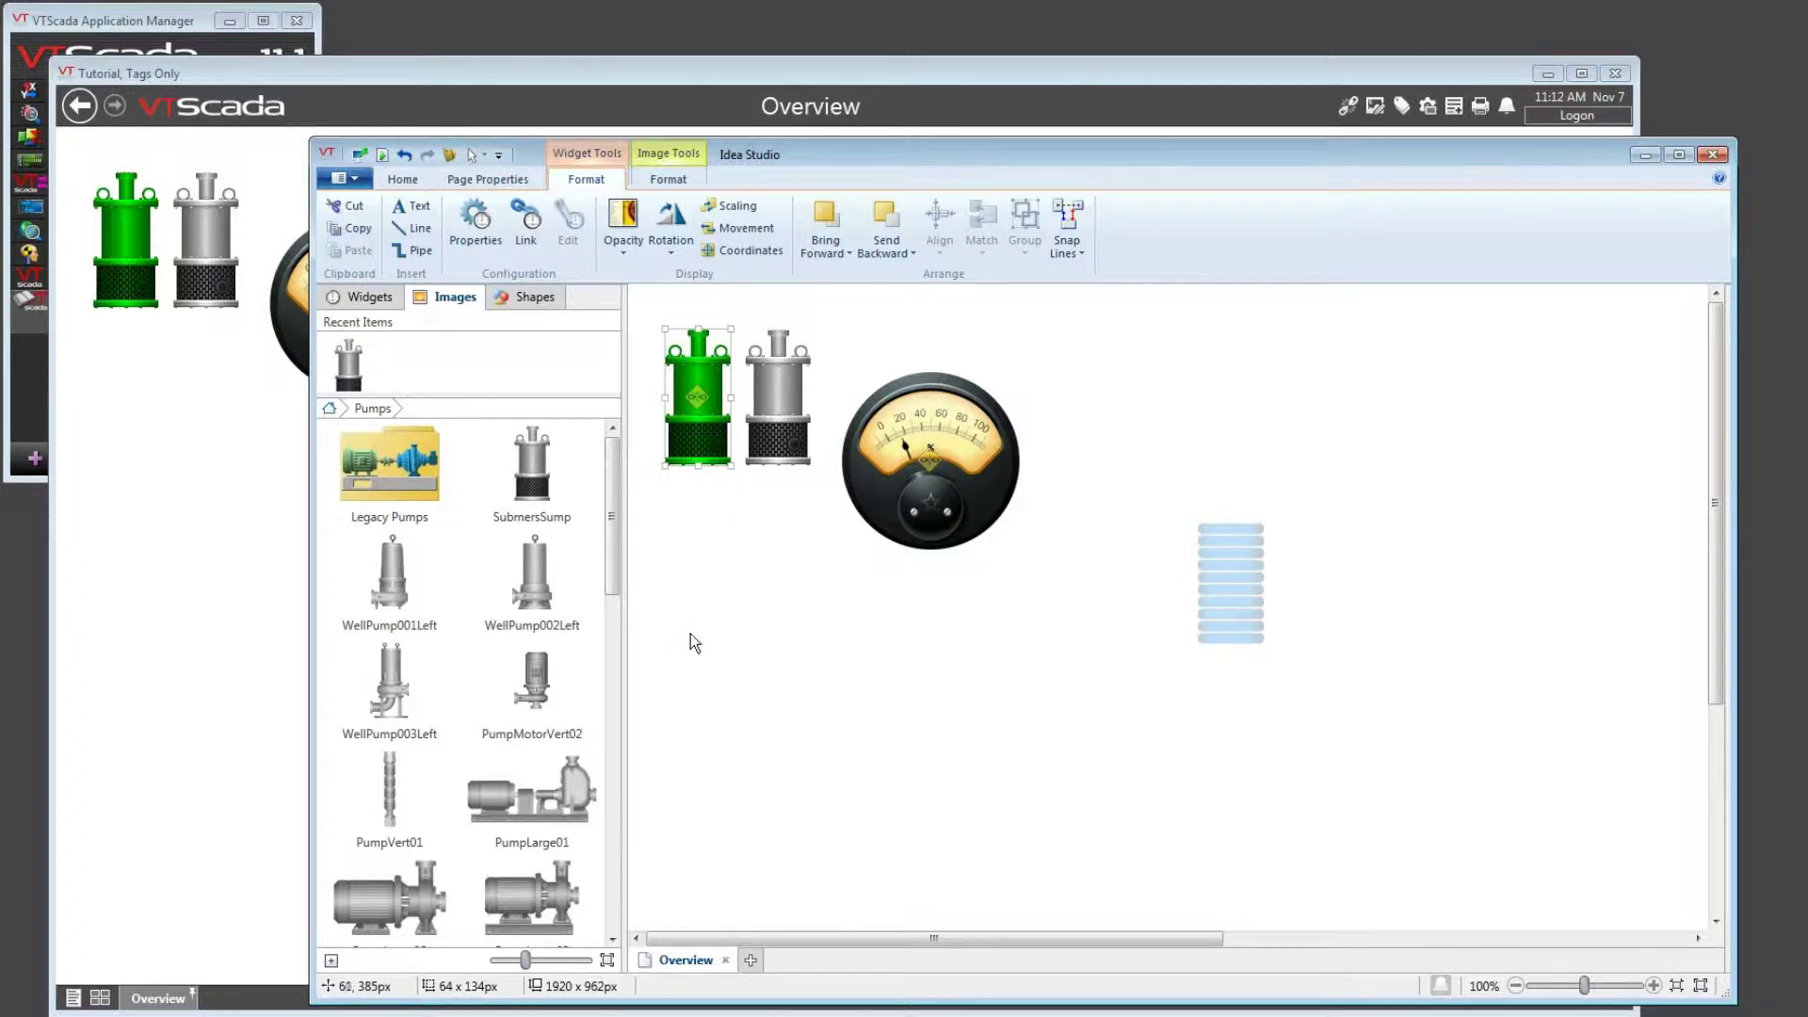
left_click(372, 298)
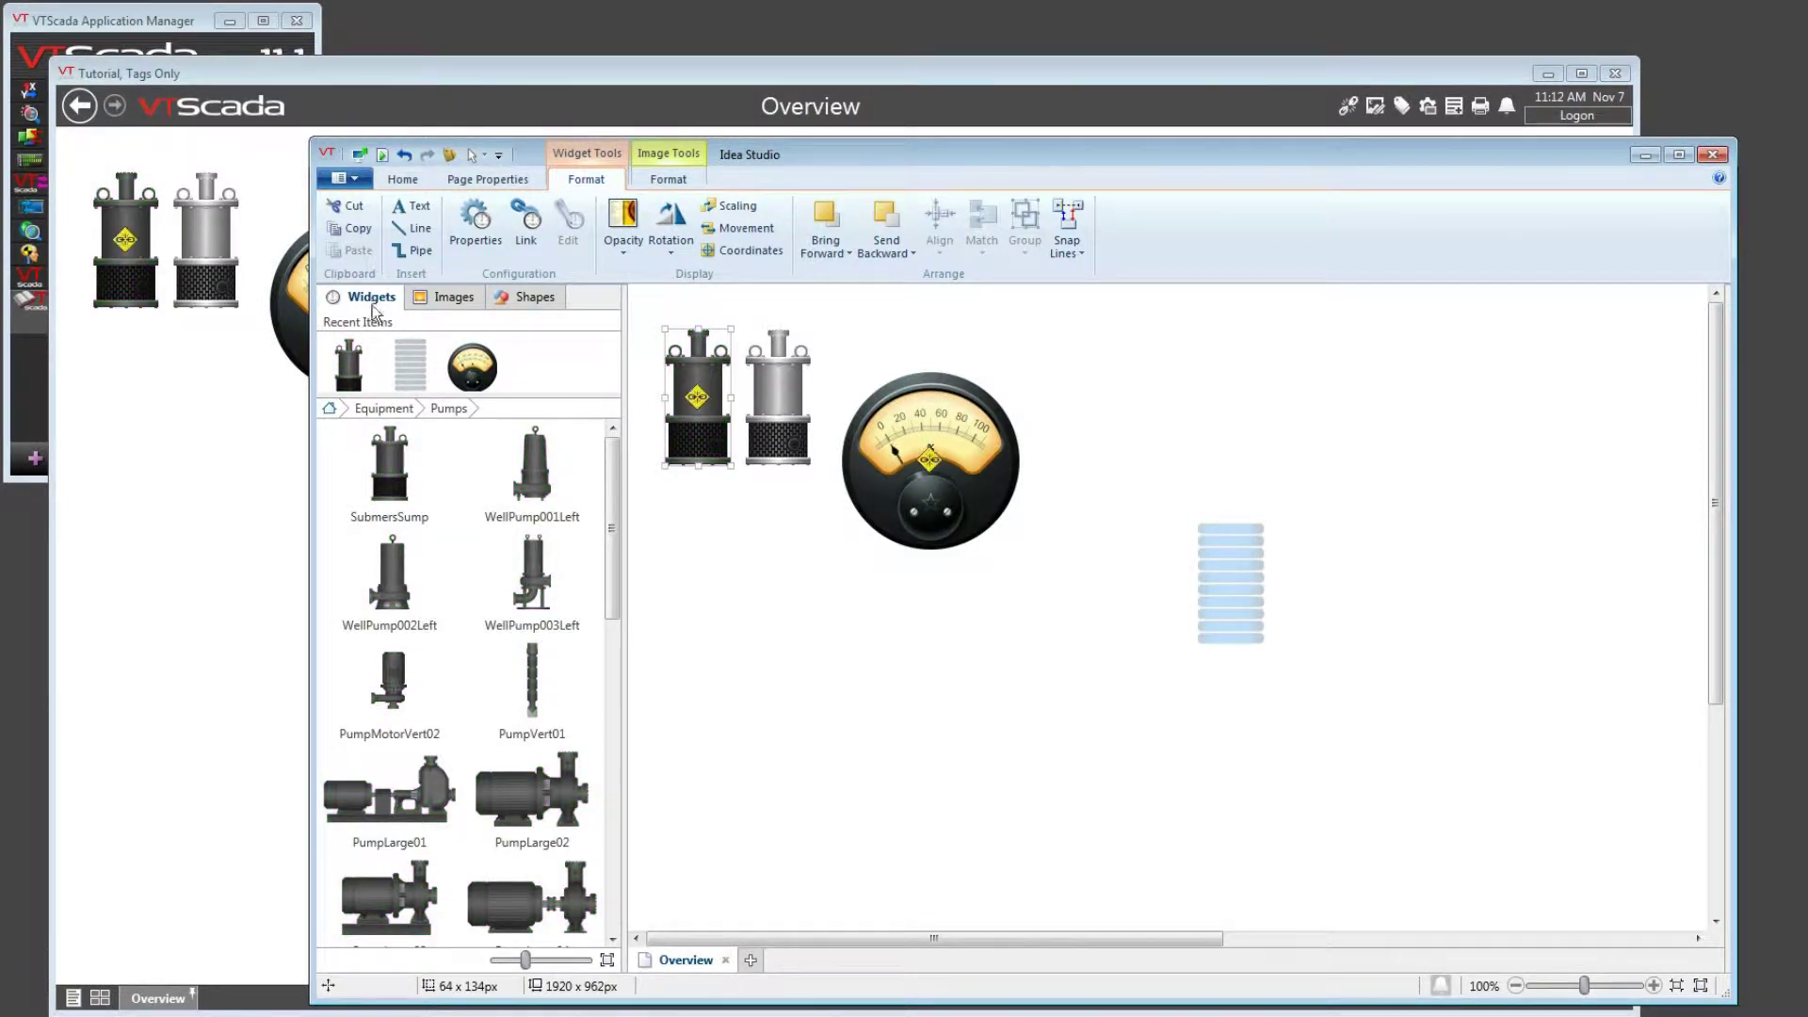
Browse the Tag Types > Analogs > Analog Status meter widgets, then close Idea Studio.
left_click(329, 410)
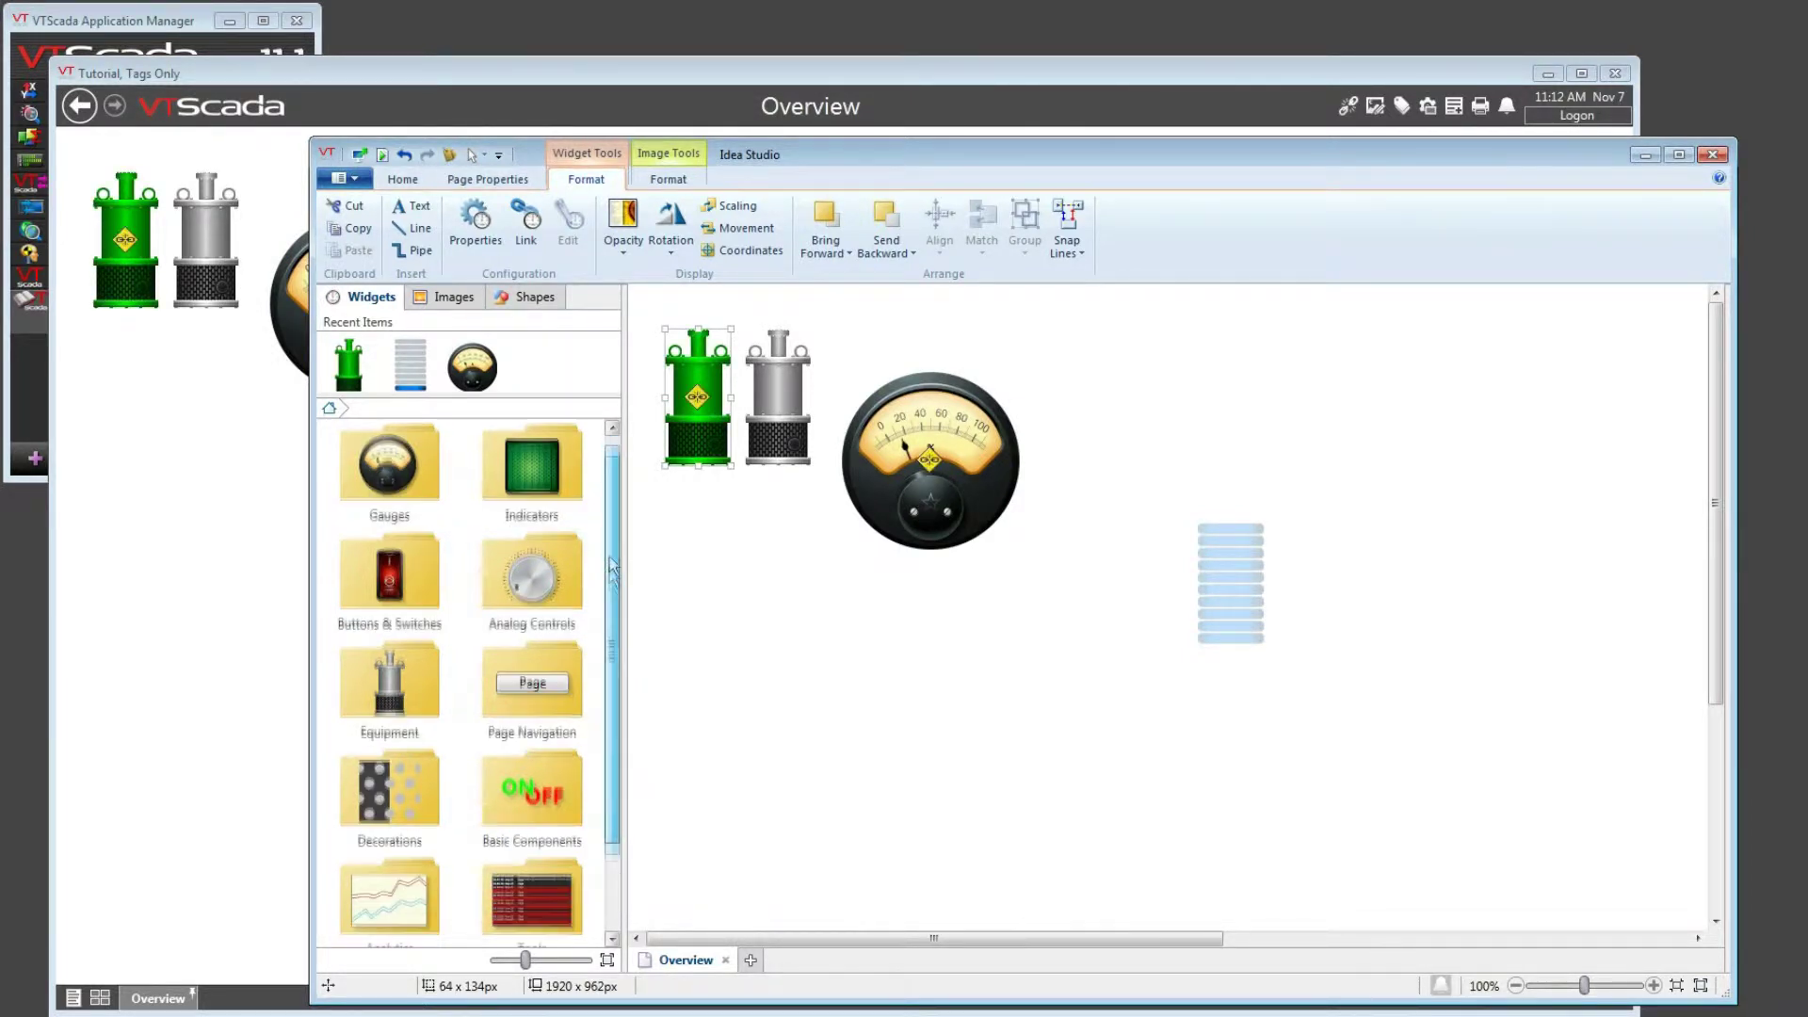
left_click_drag(612, 557, 599, 675)
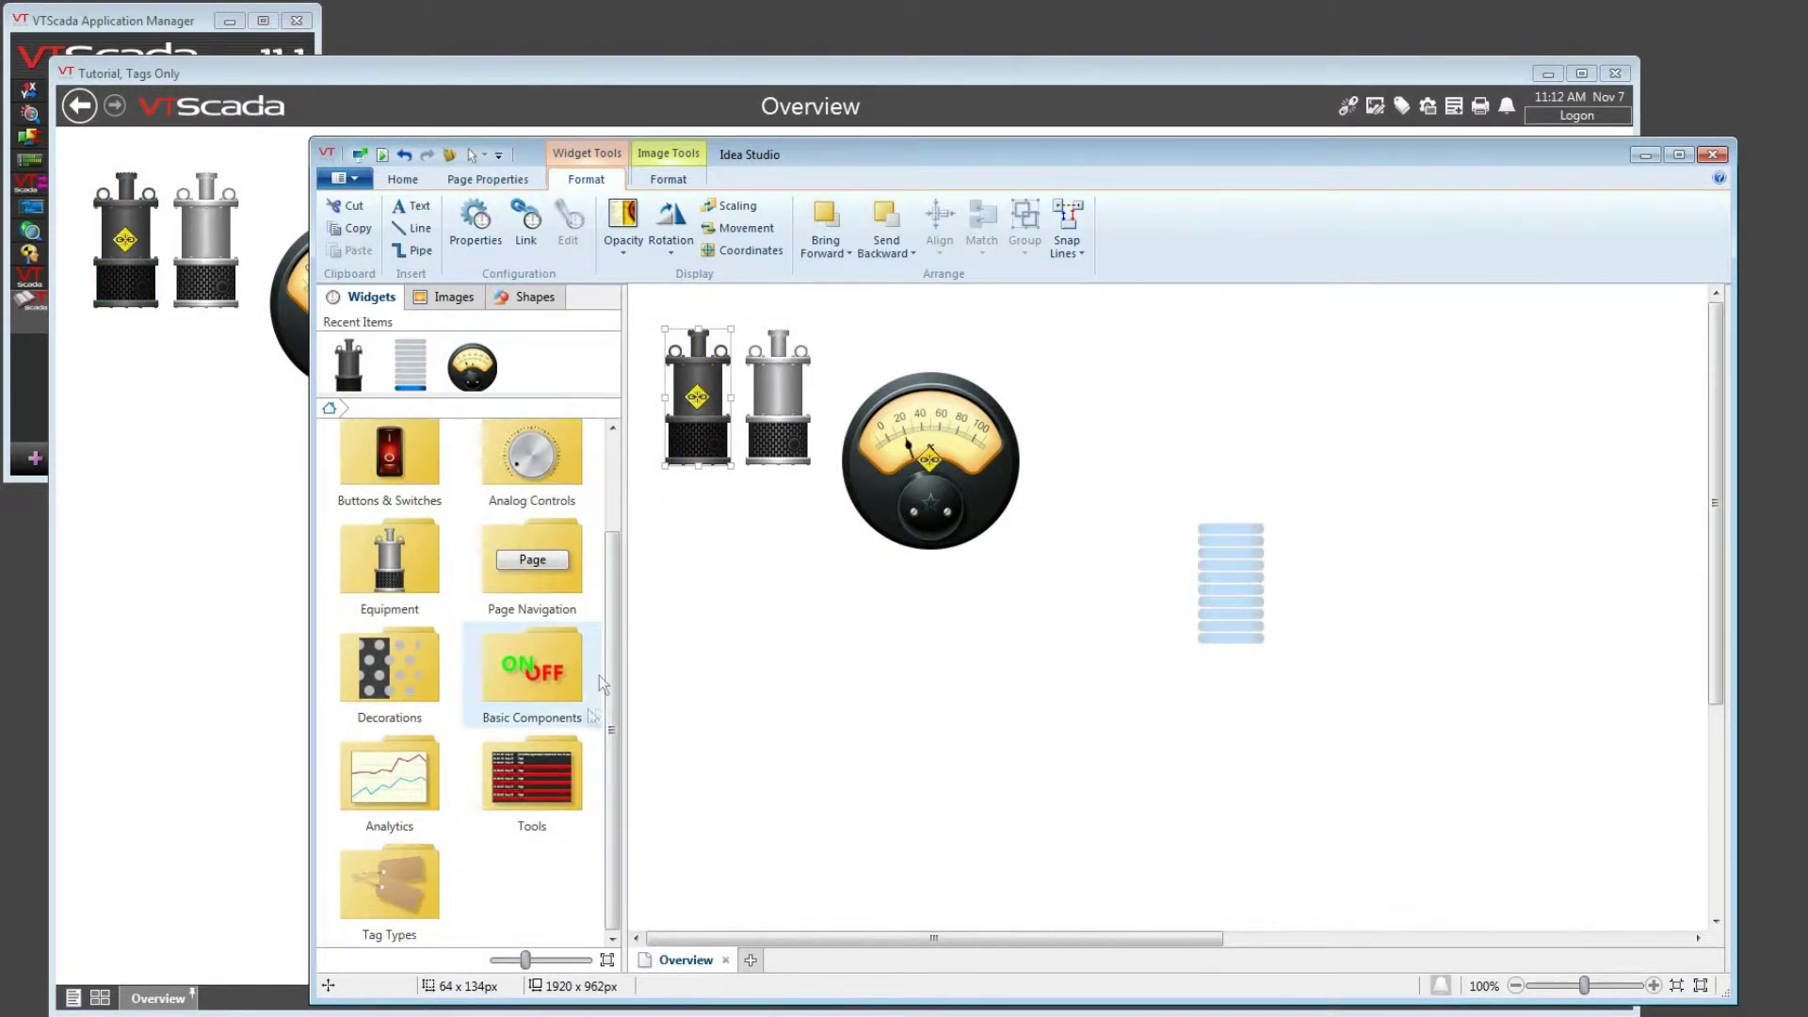
left_click(387, 865)
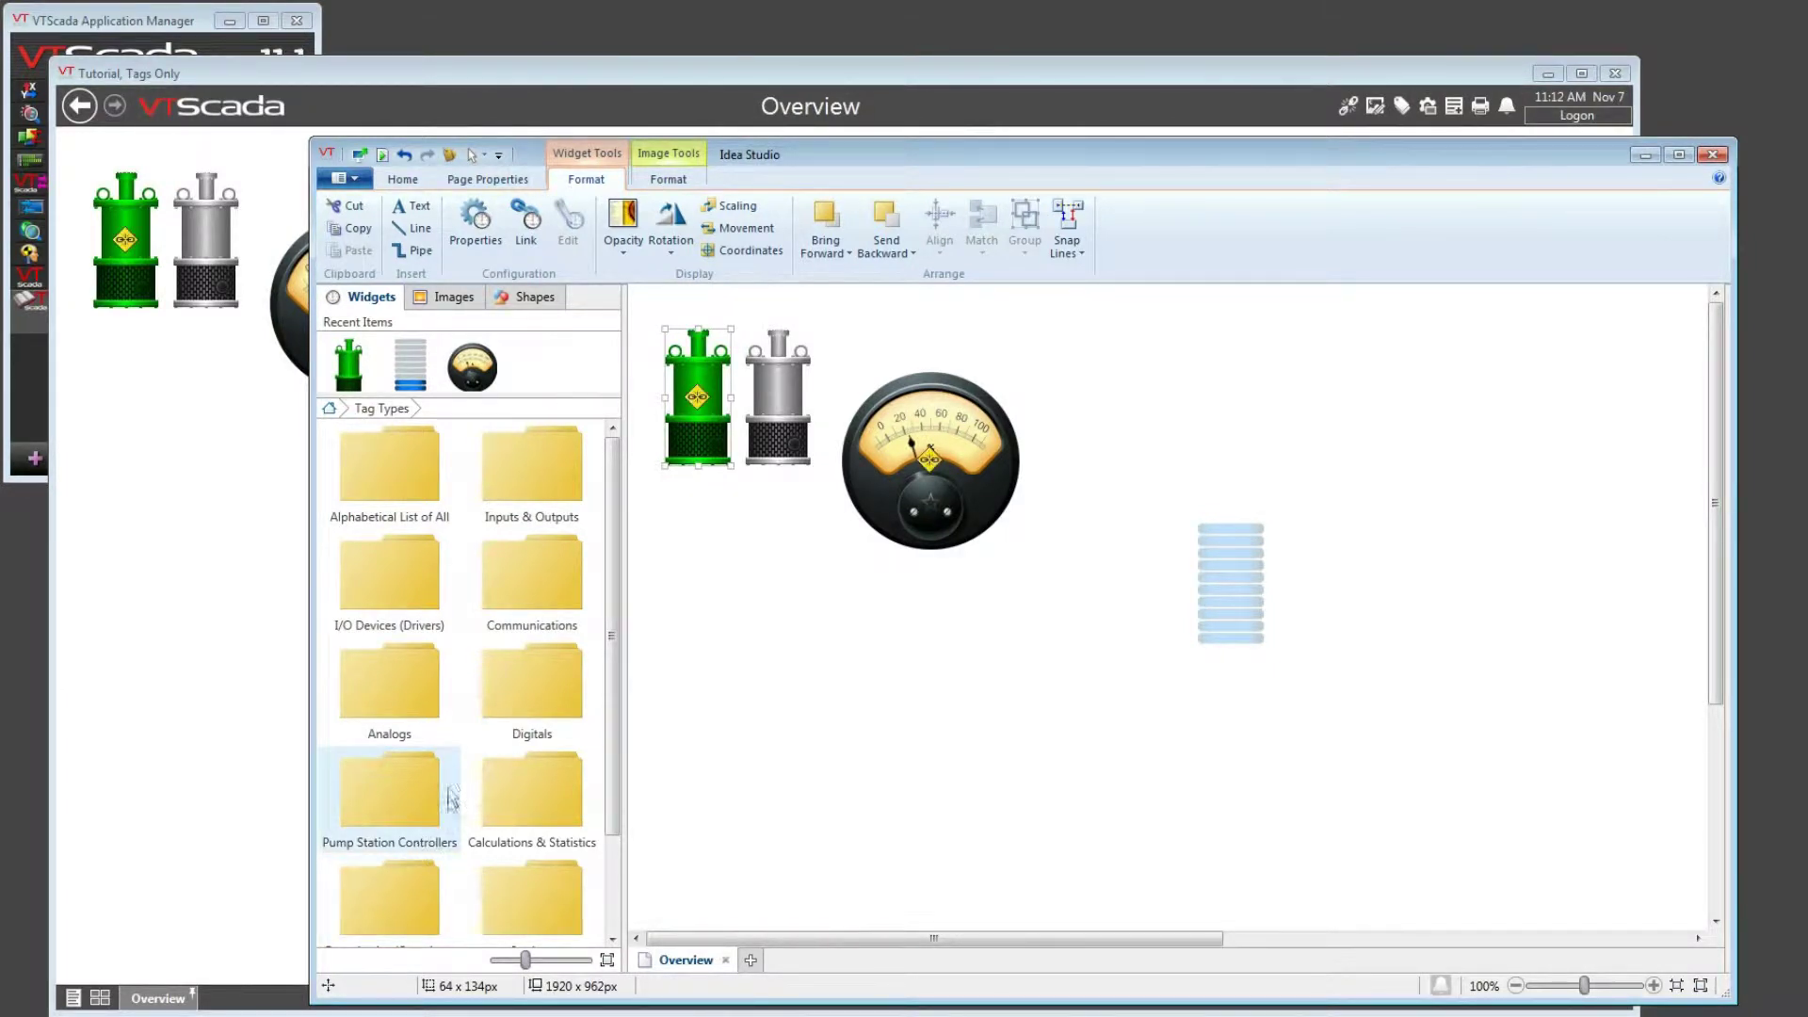
left_click(410, 702)
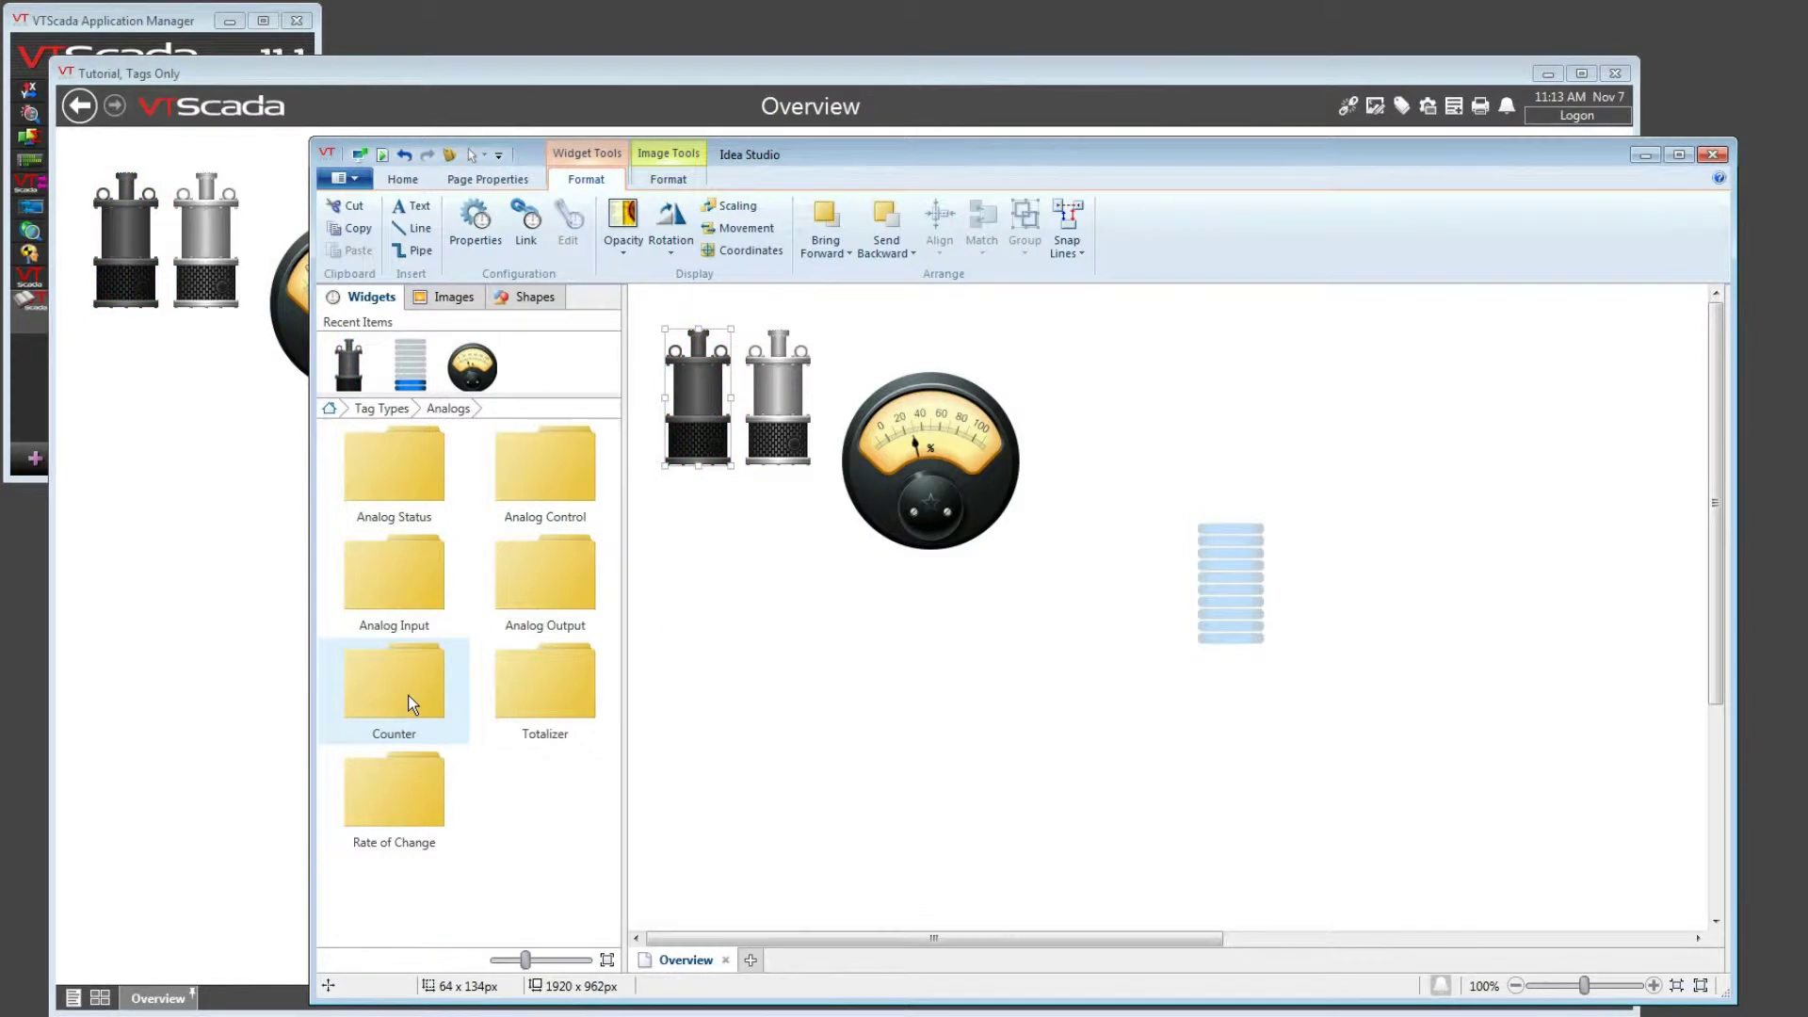
left_click(411, 488)
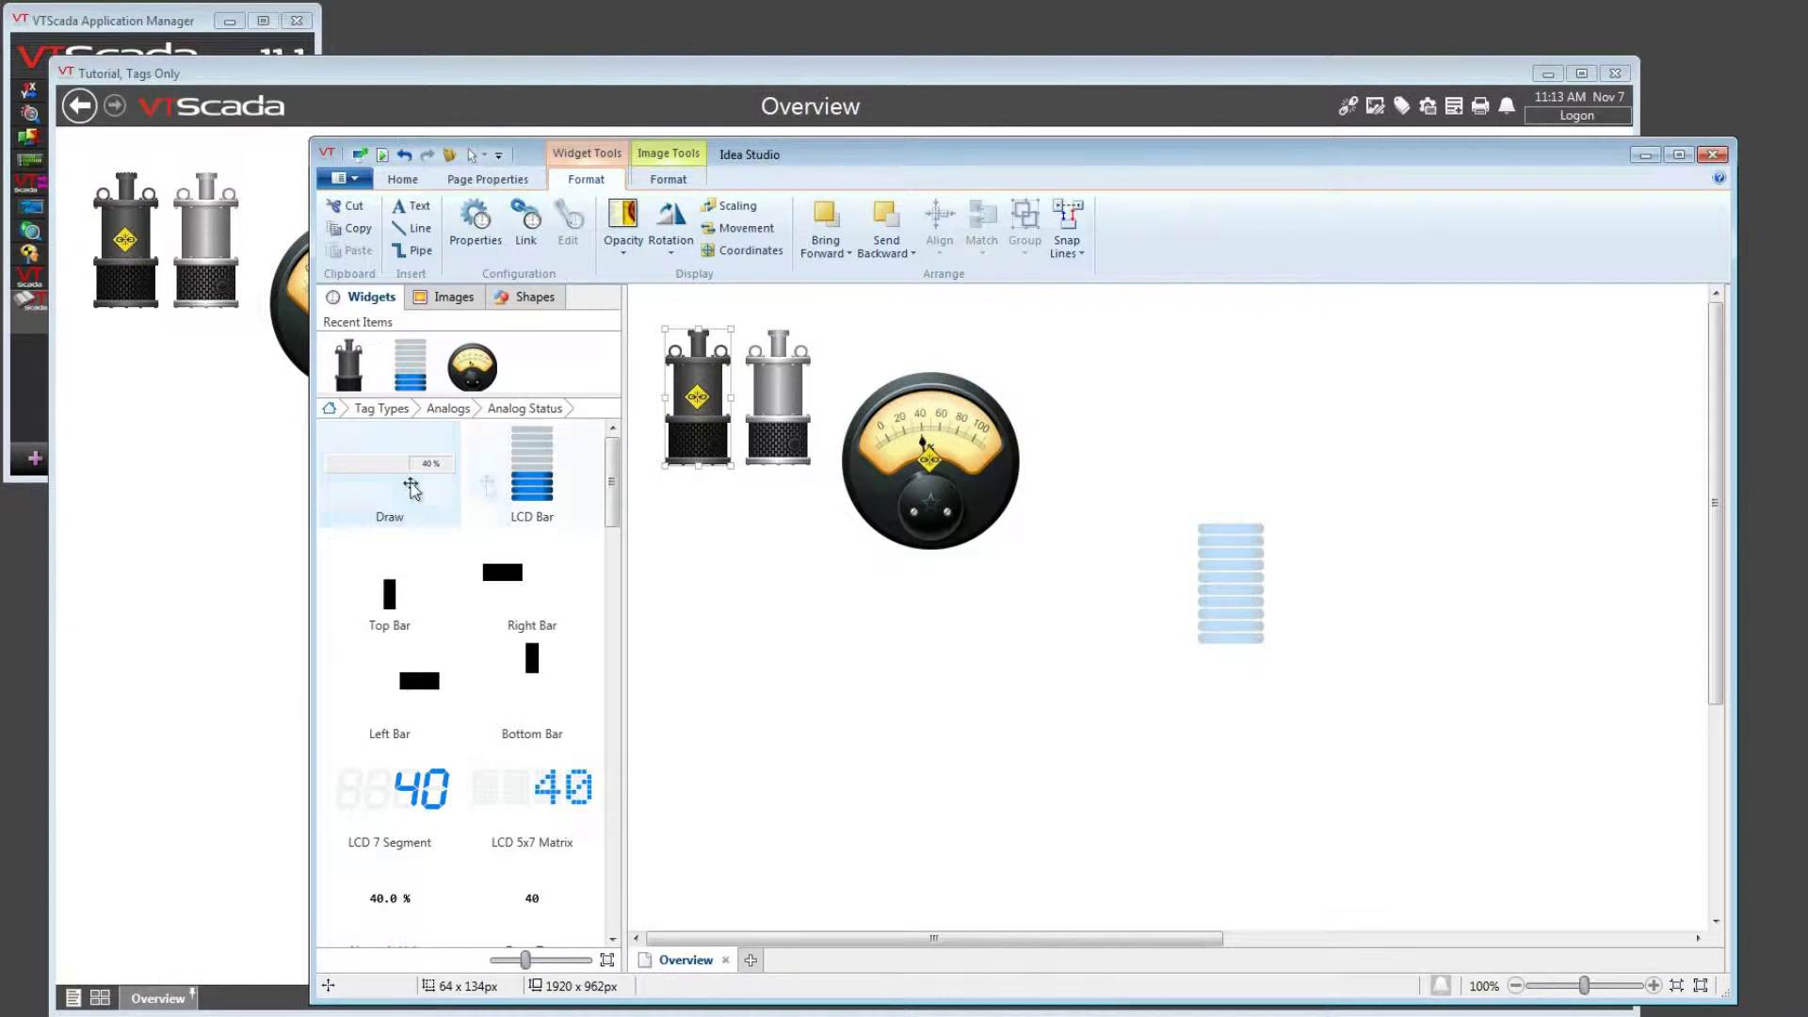
left_click_drag(612, 480, 614, 602)
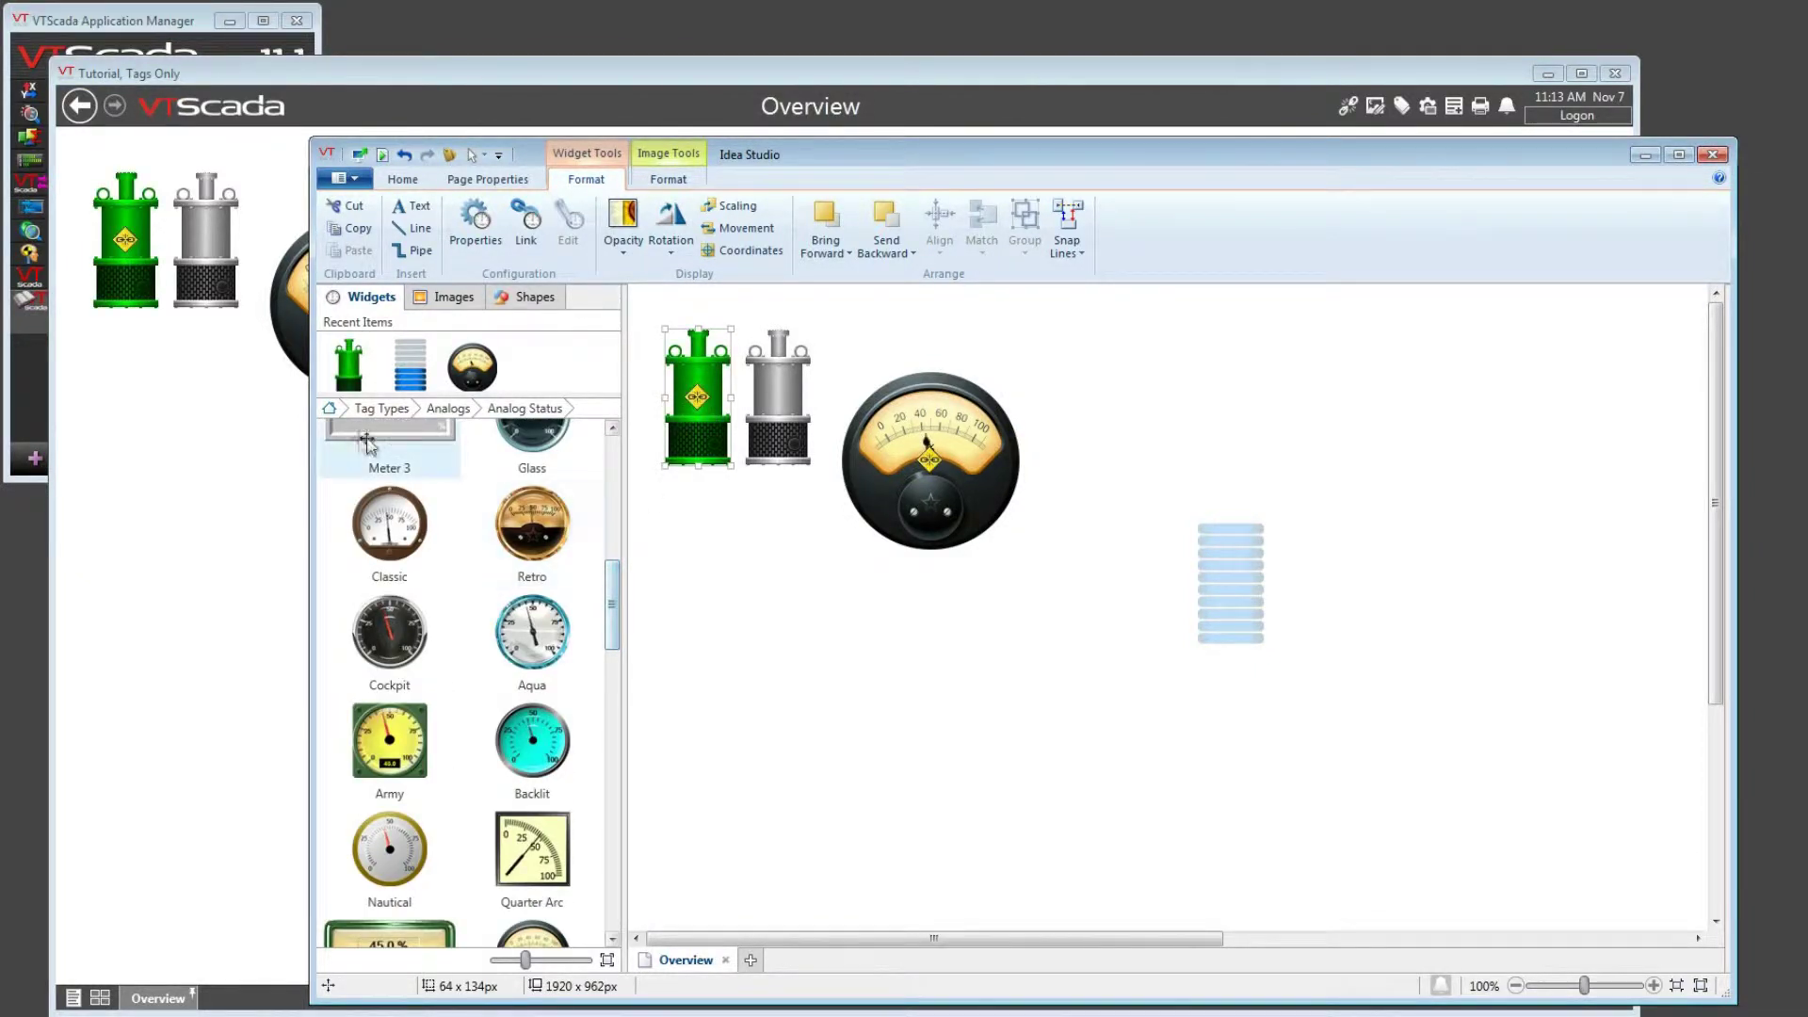
left_click(329, 409)
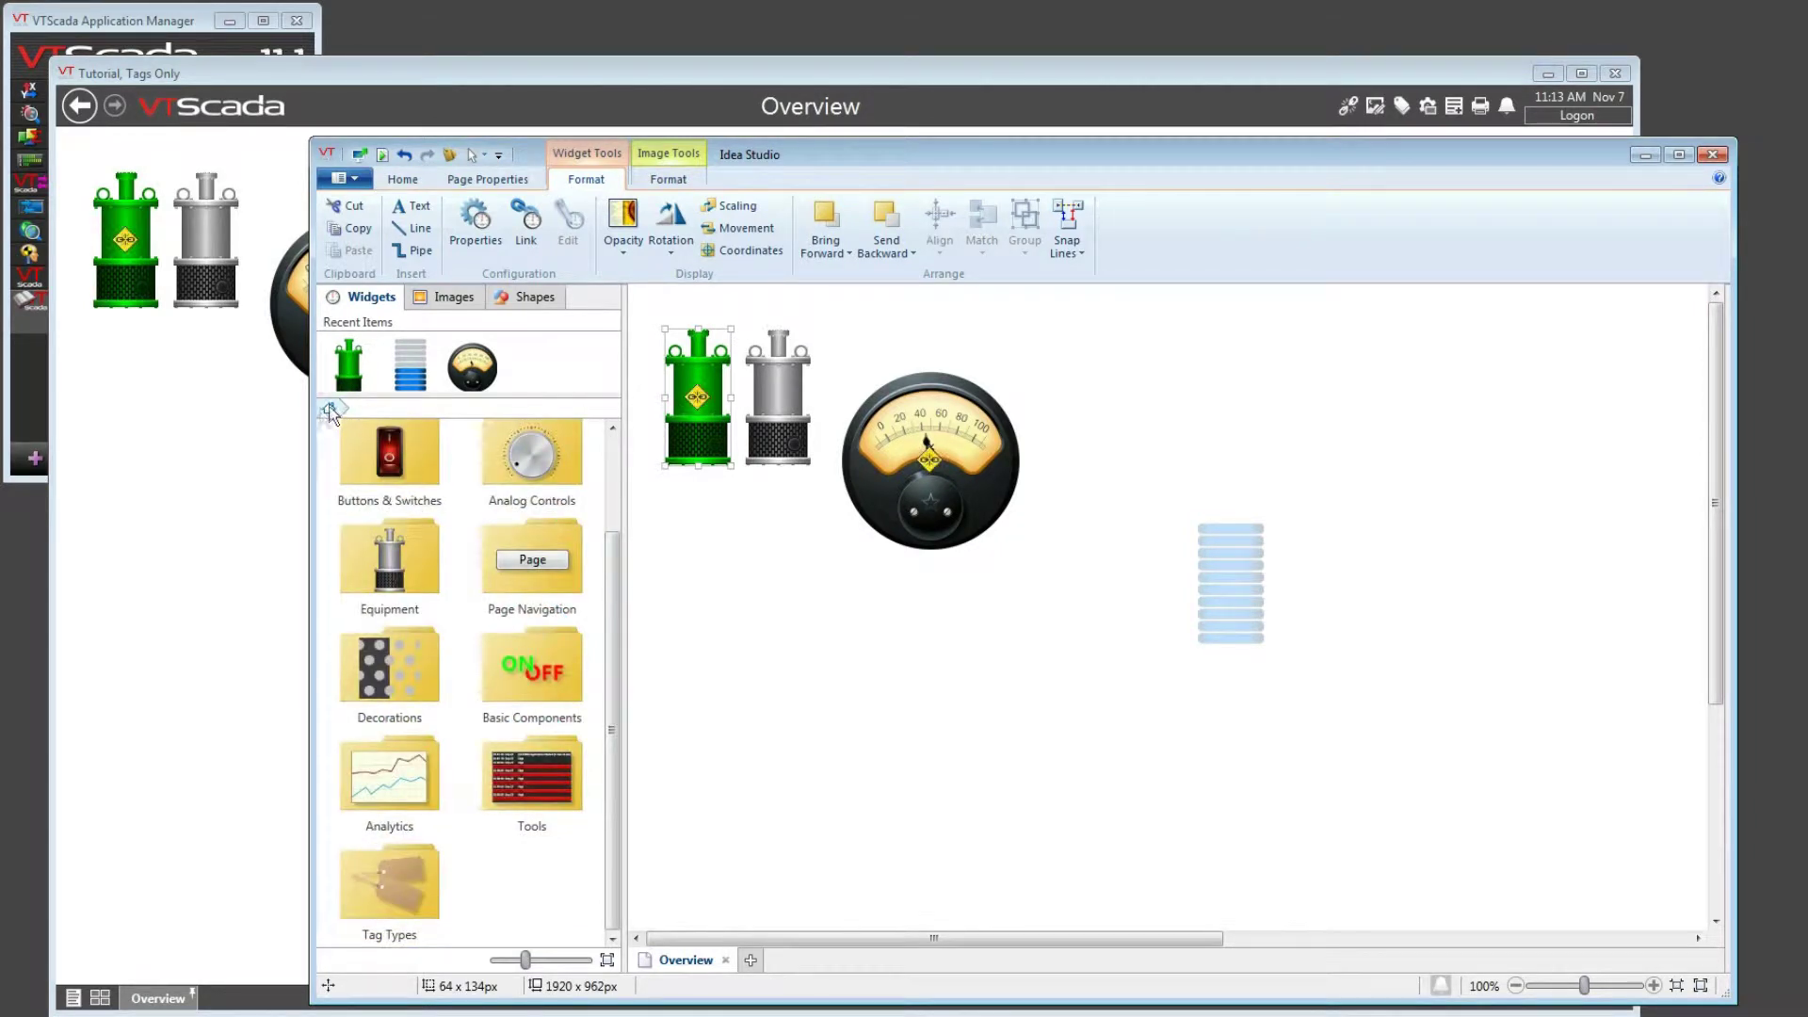
left_click(1705, 156)
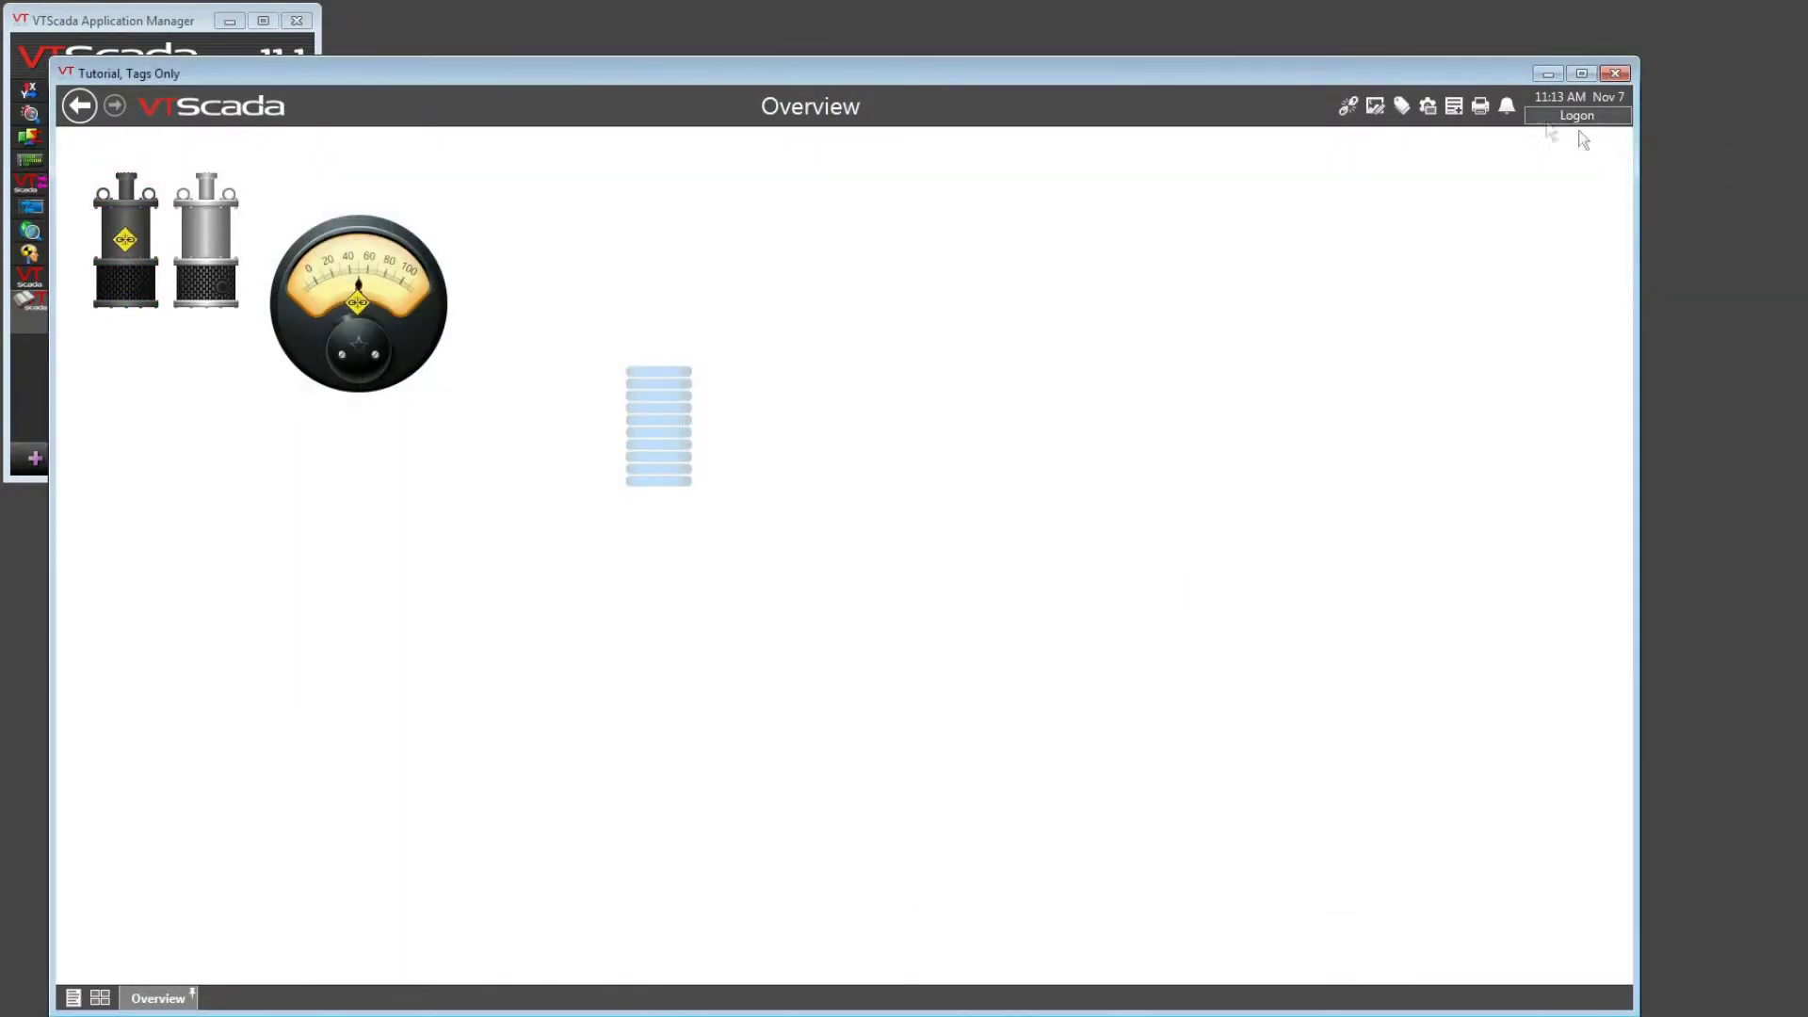
Choose Draw for Pump 1's Motor Speed tag in the Tag Browser to get the Analog Status chooser.
left_click(1403, 107)
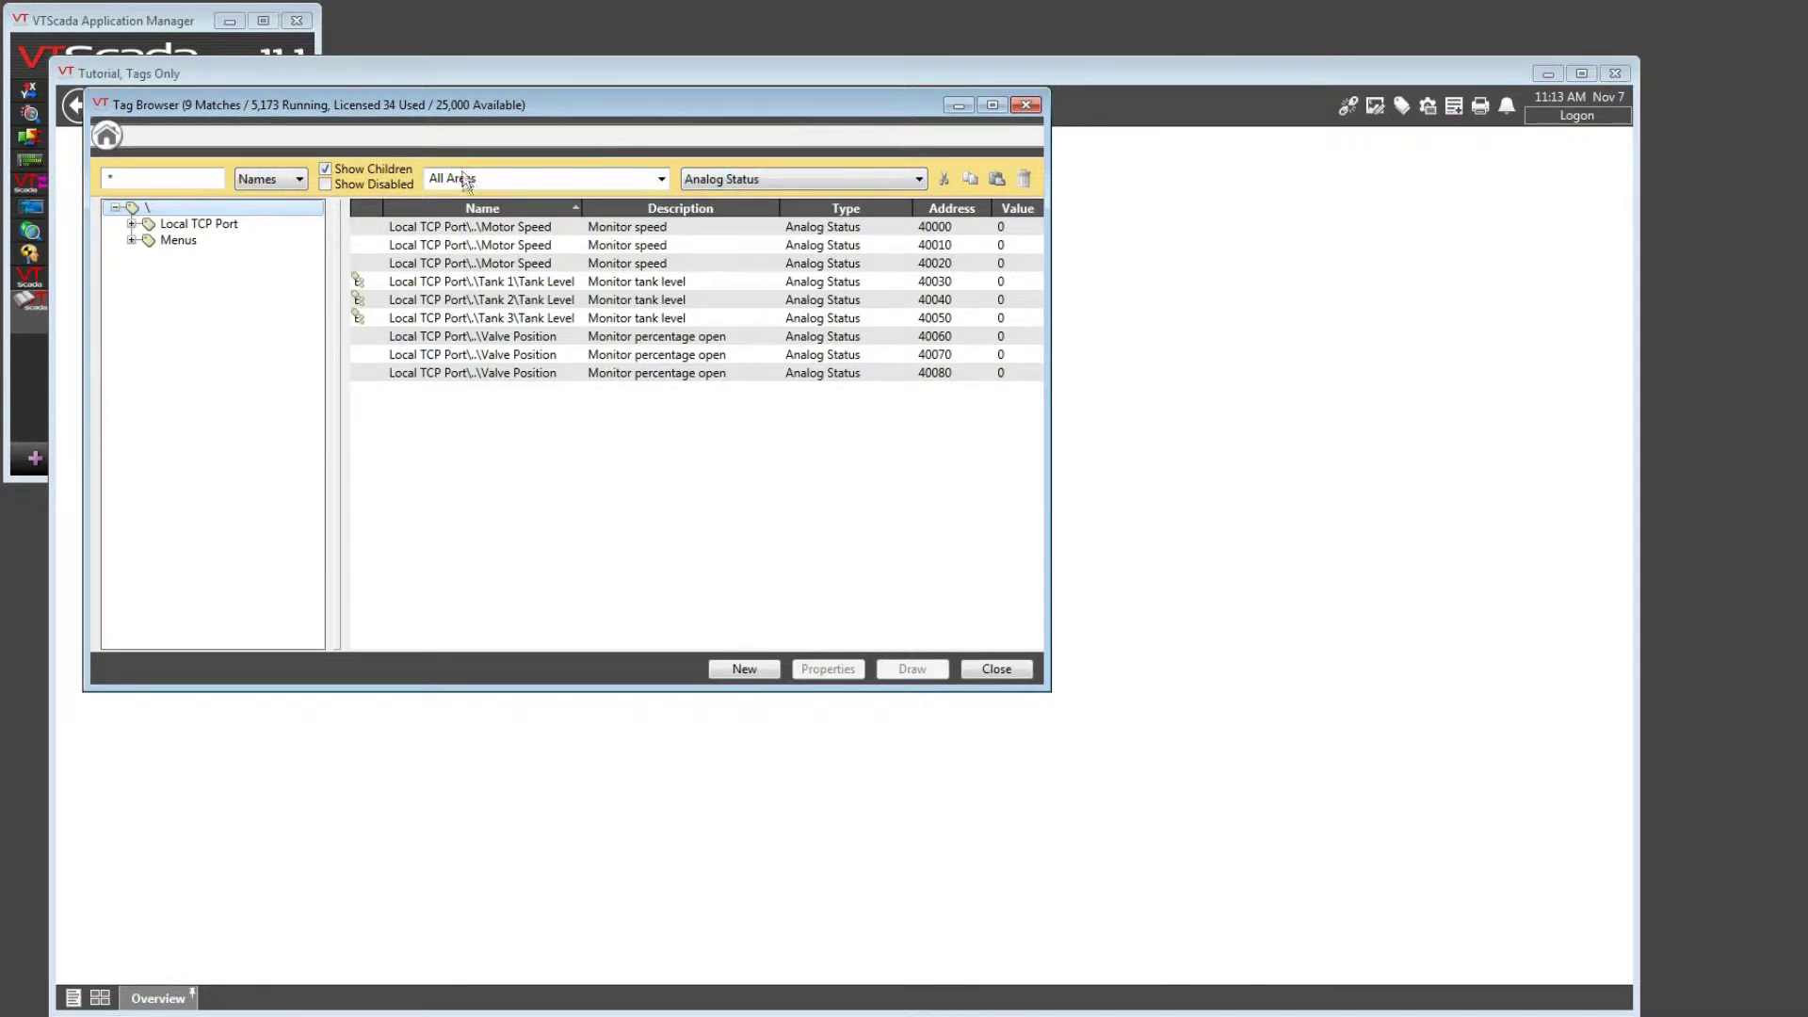
right_click(528, 233)
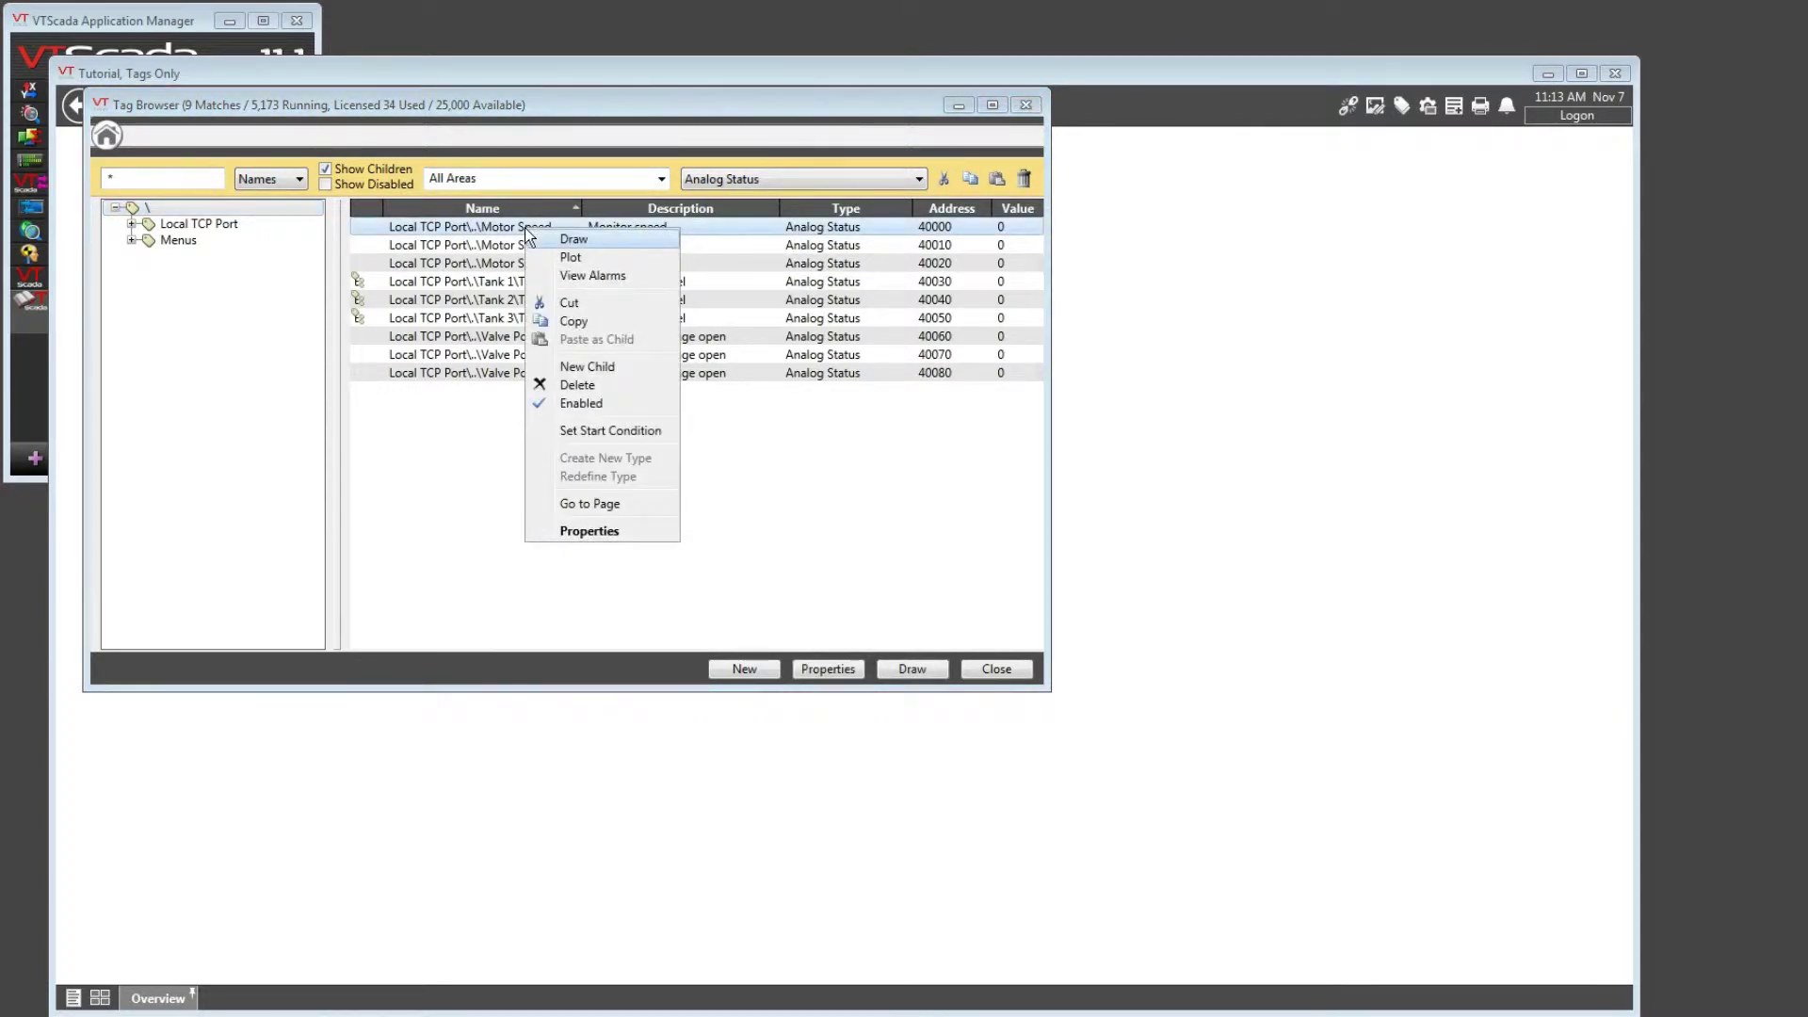
left_click(573, 241)
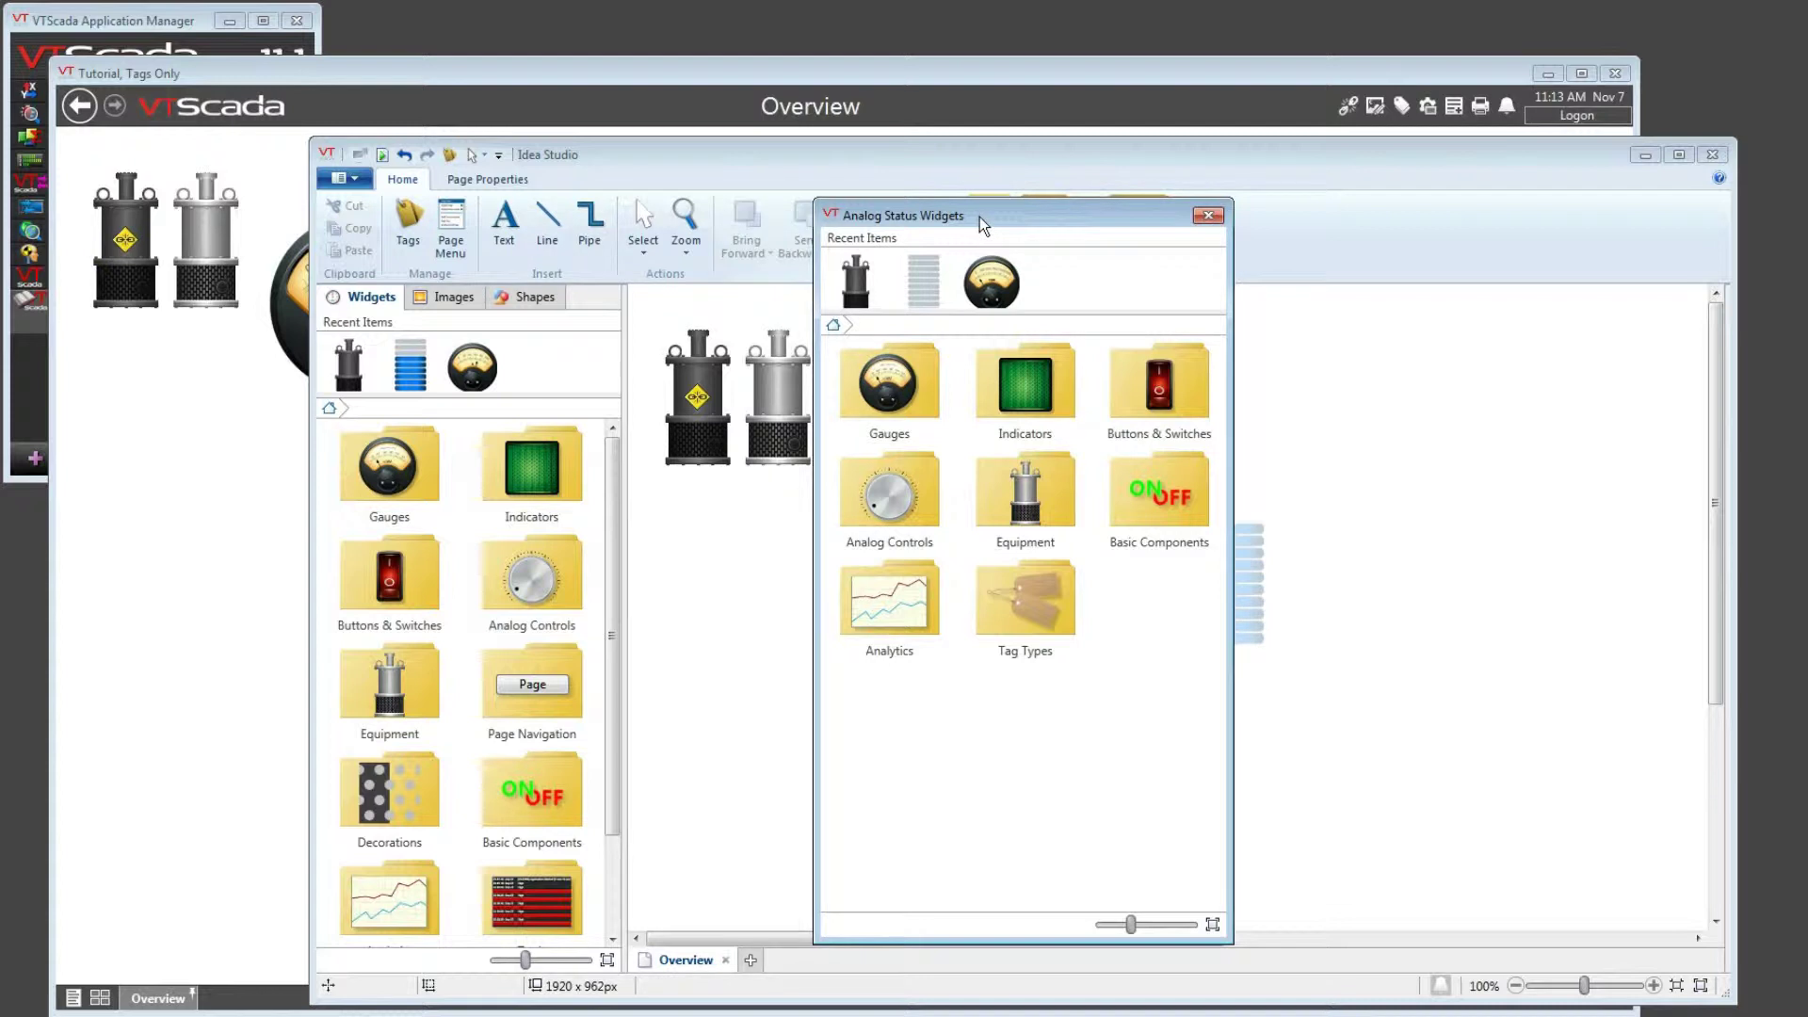
Close the Analog Status Widgets chooser and the Tag Browser without drawing anything.
left_click_drag(980, 216, 978, 215)
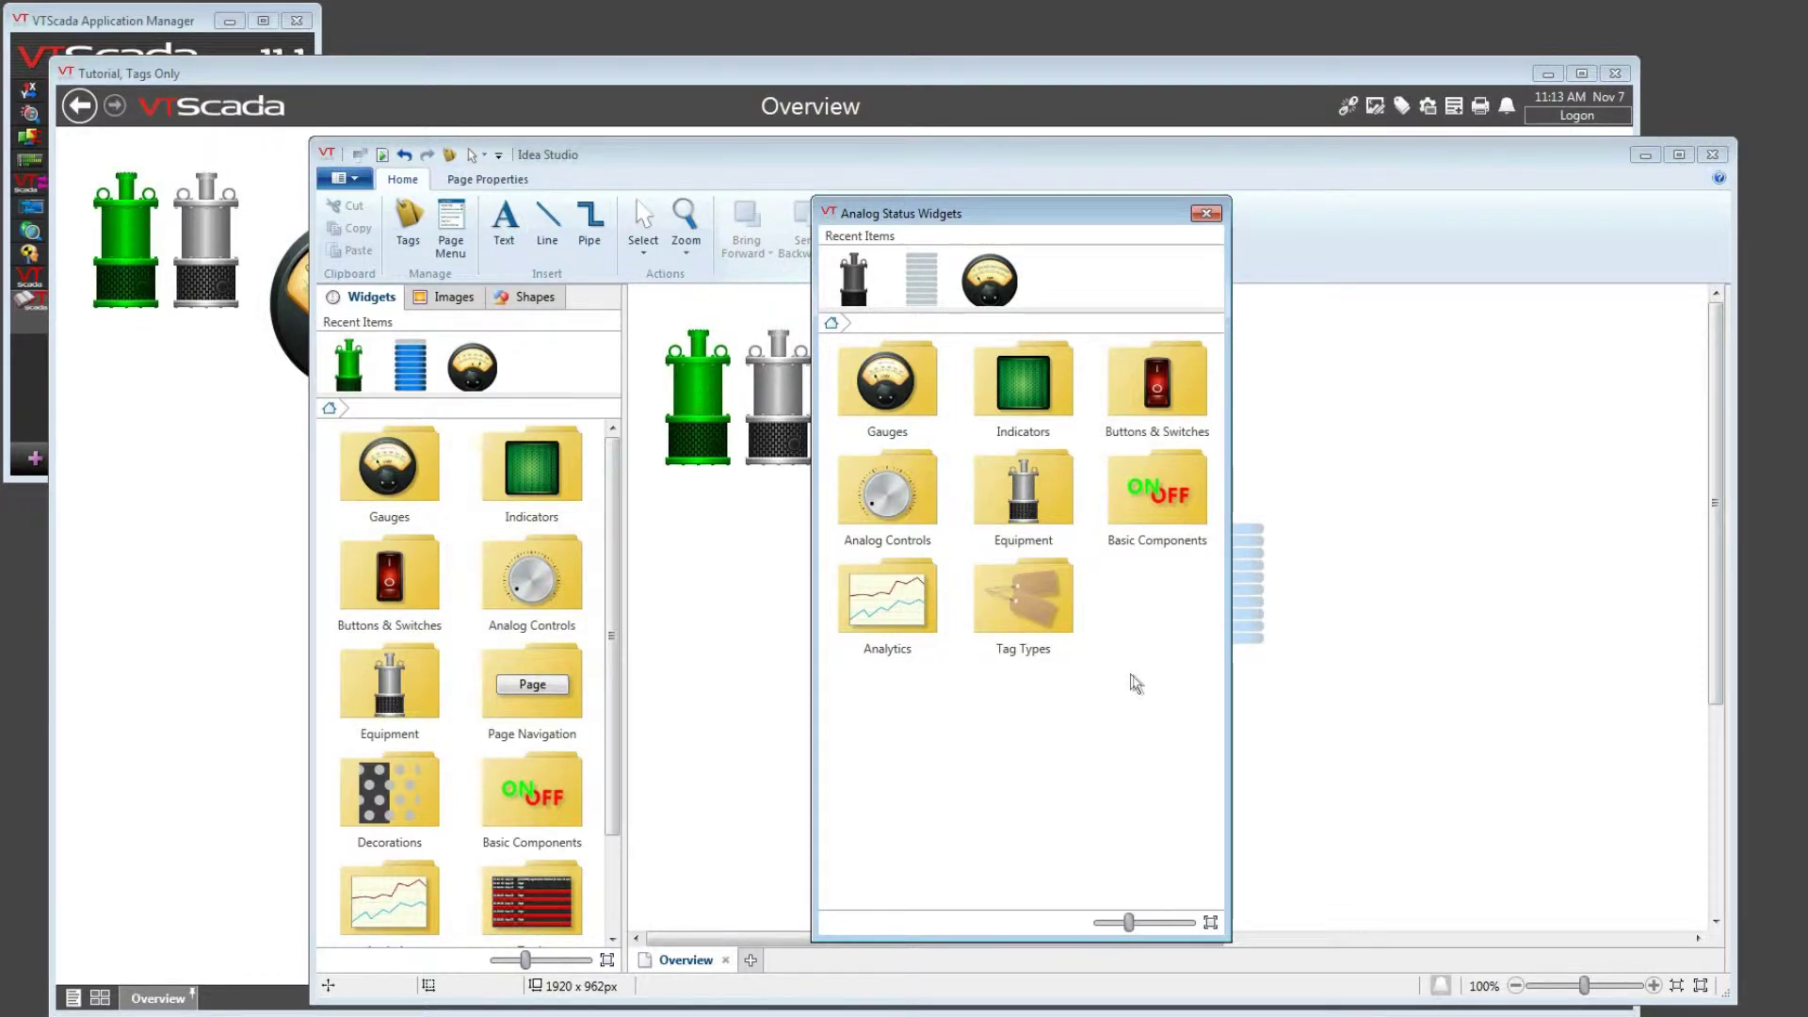
left_click(1206, 213)
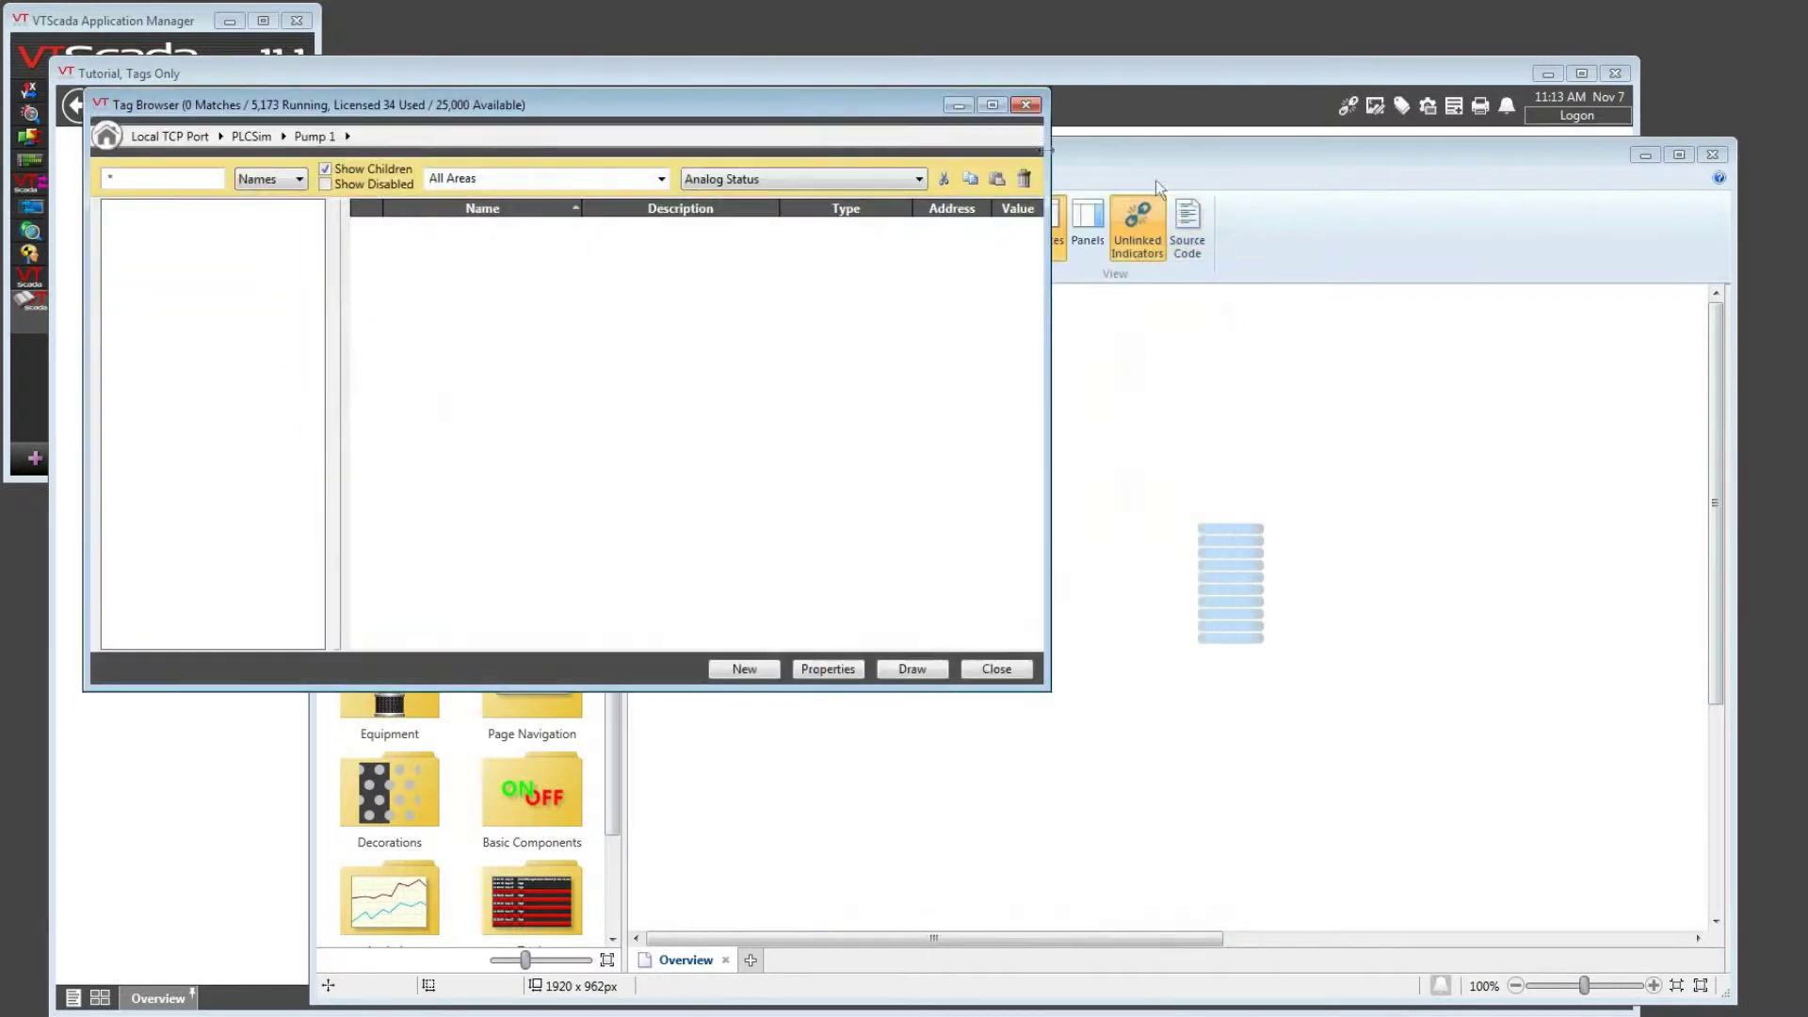
left_click(996, 670)
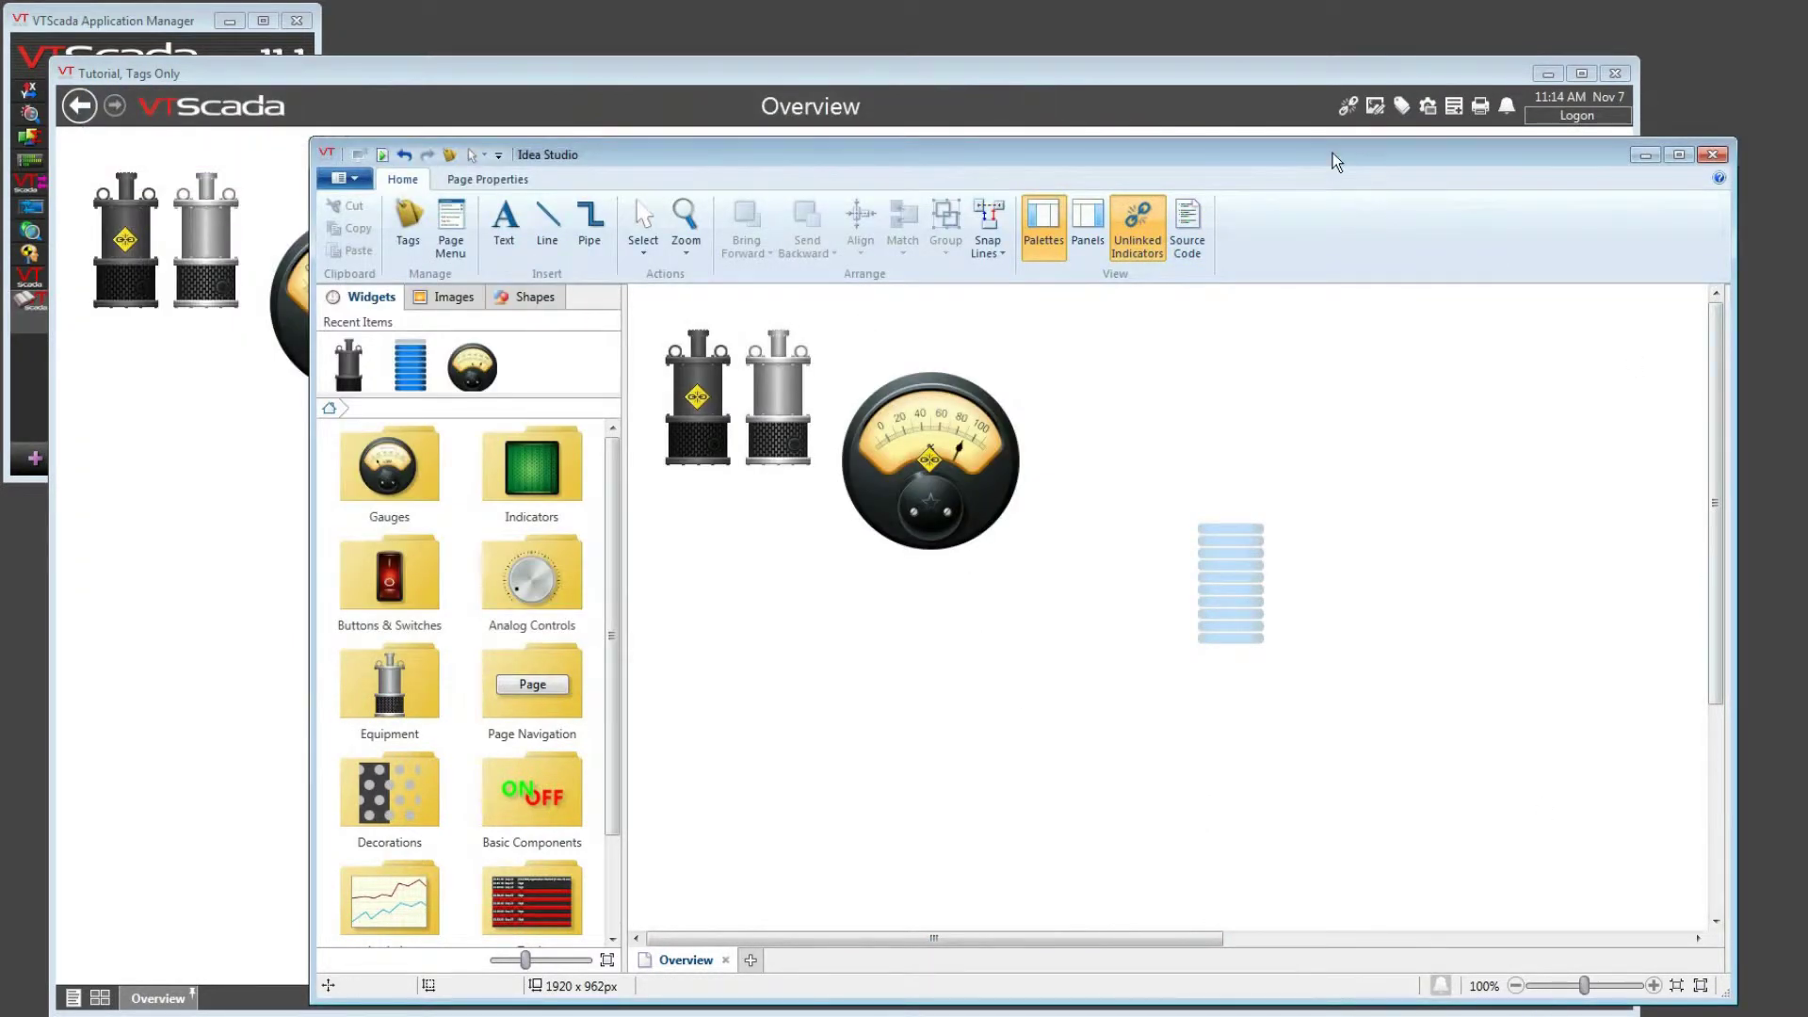
left_click_drag(1331, 153, 1329, 148)
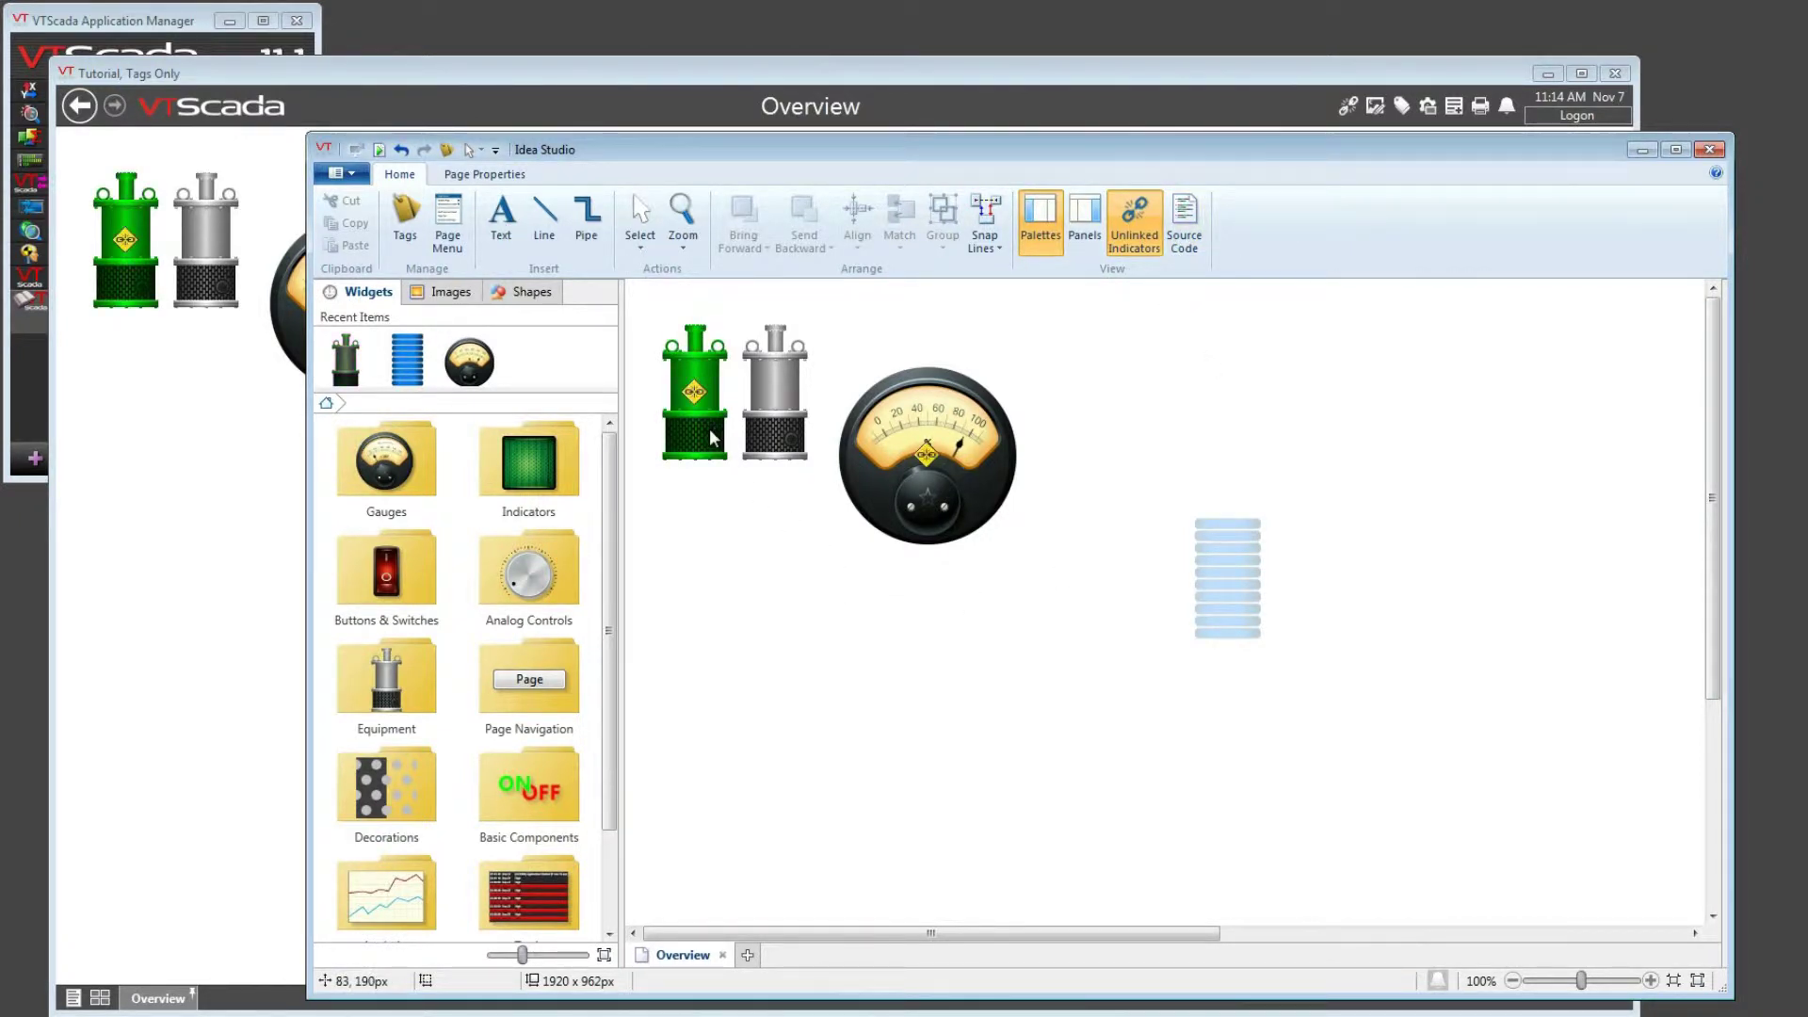
mouse_move(710, 428)
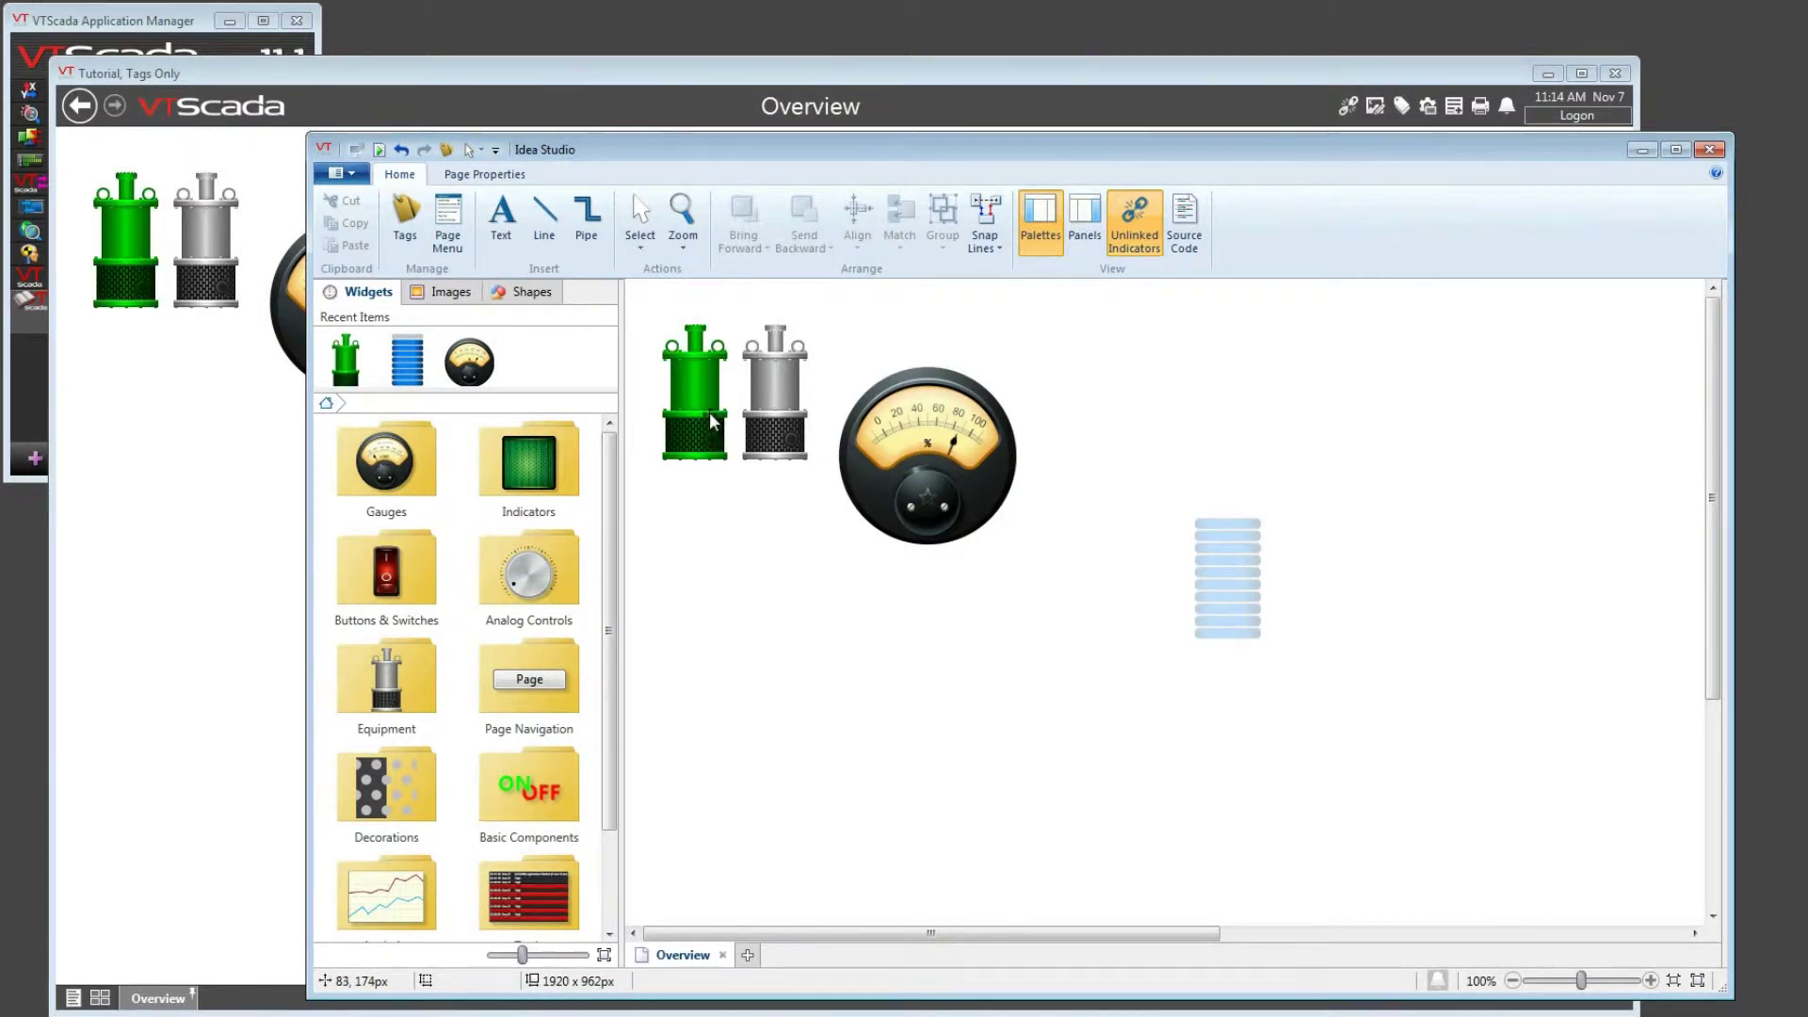
left_click(704, 412)
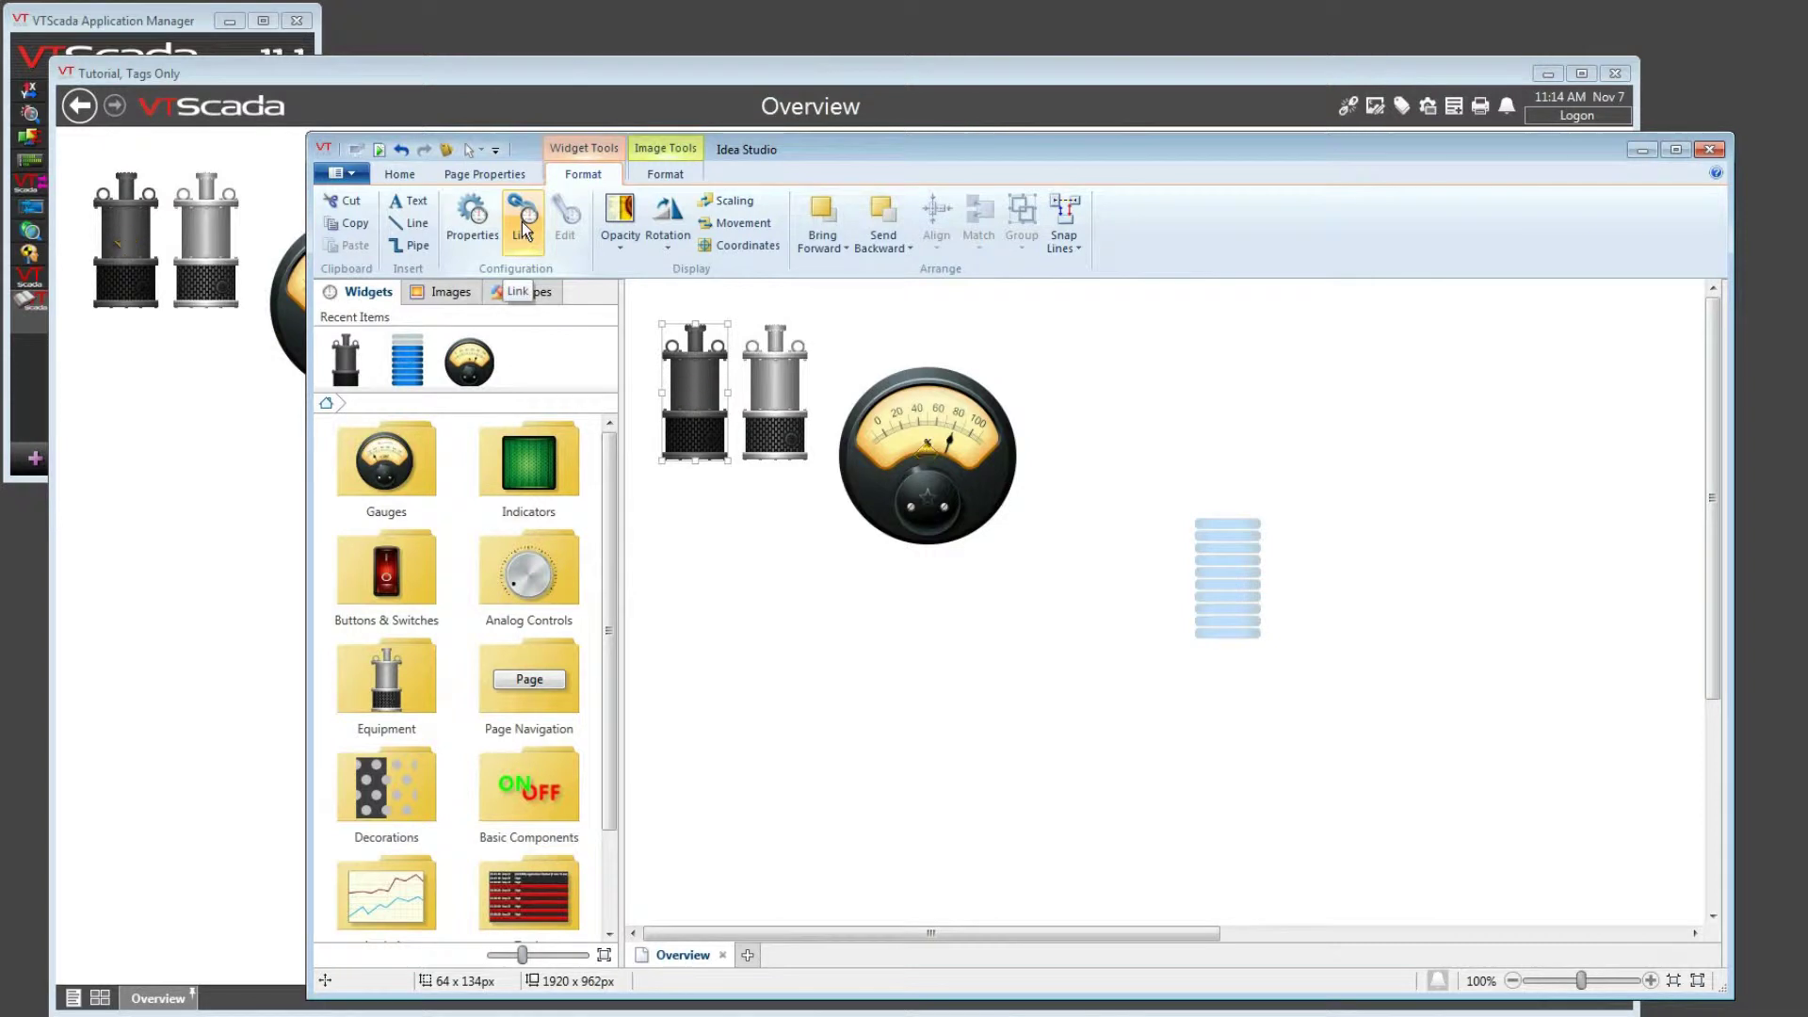
Link the dark pump widget to Pump 1 > Running State through the Tag Browser.
right_click(685, 351)
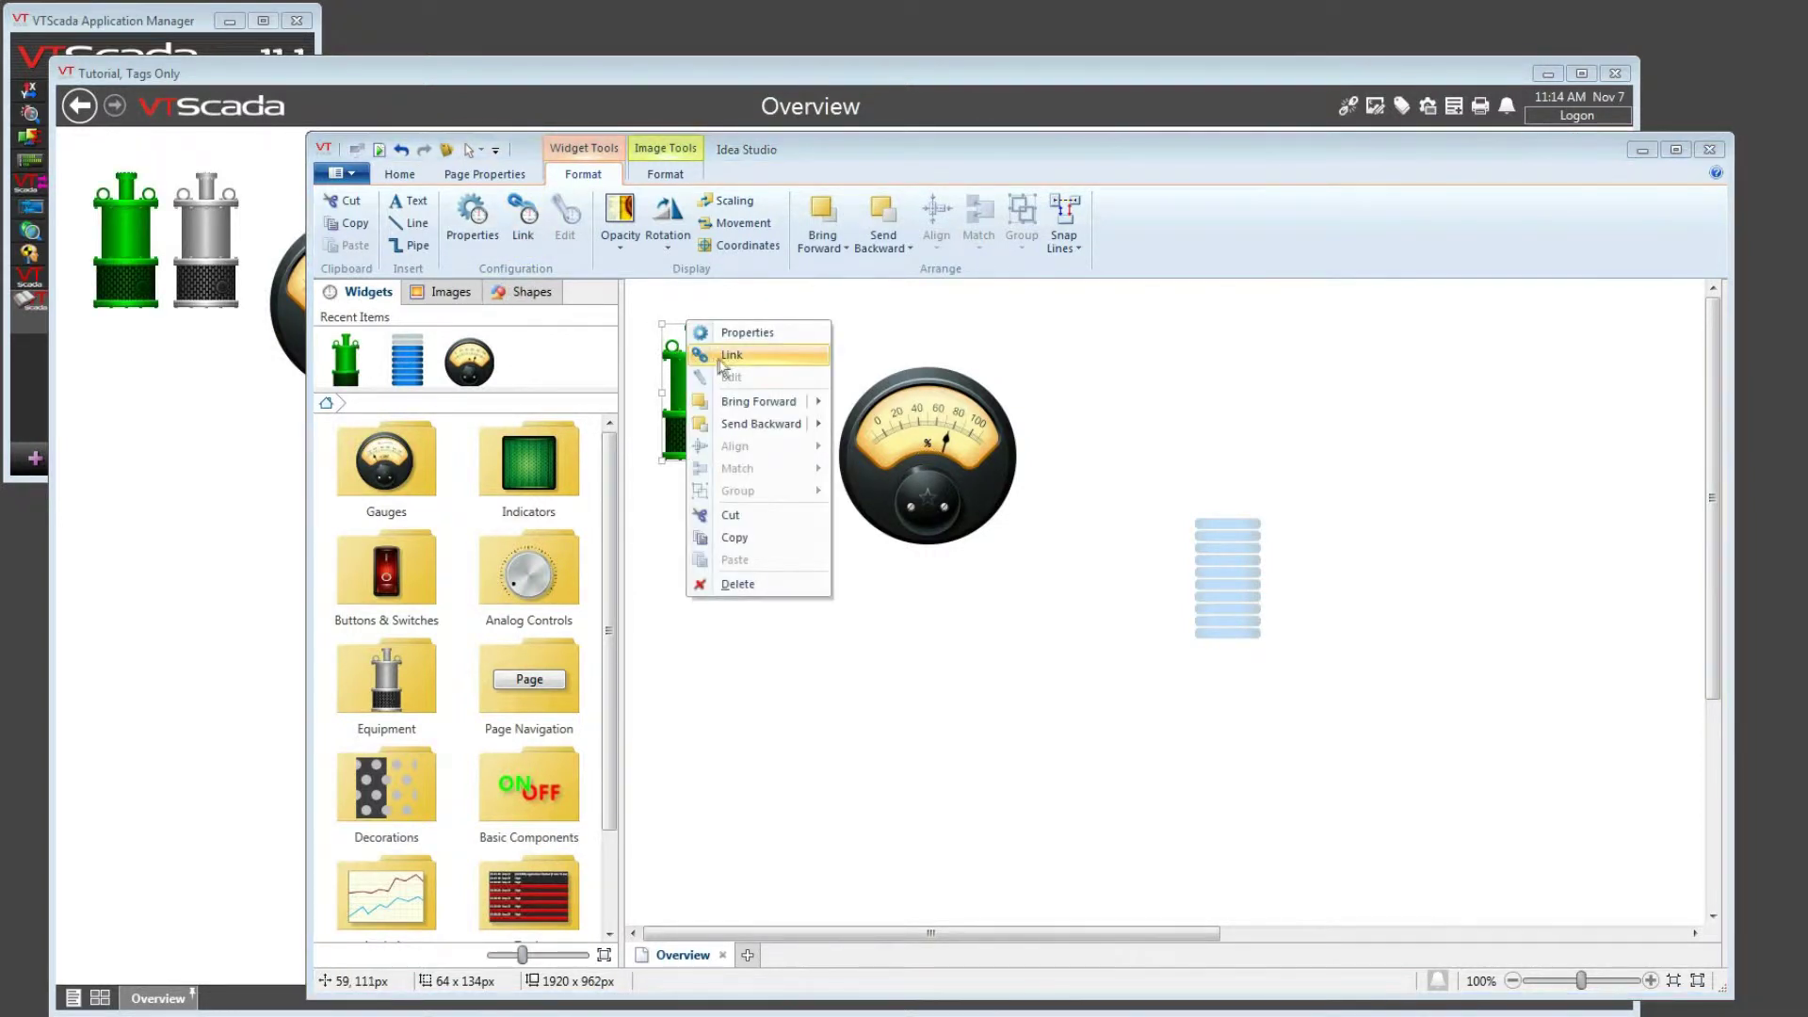
left_click(728, 356)
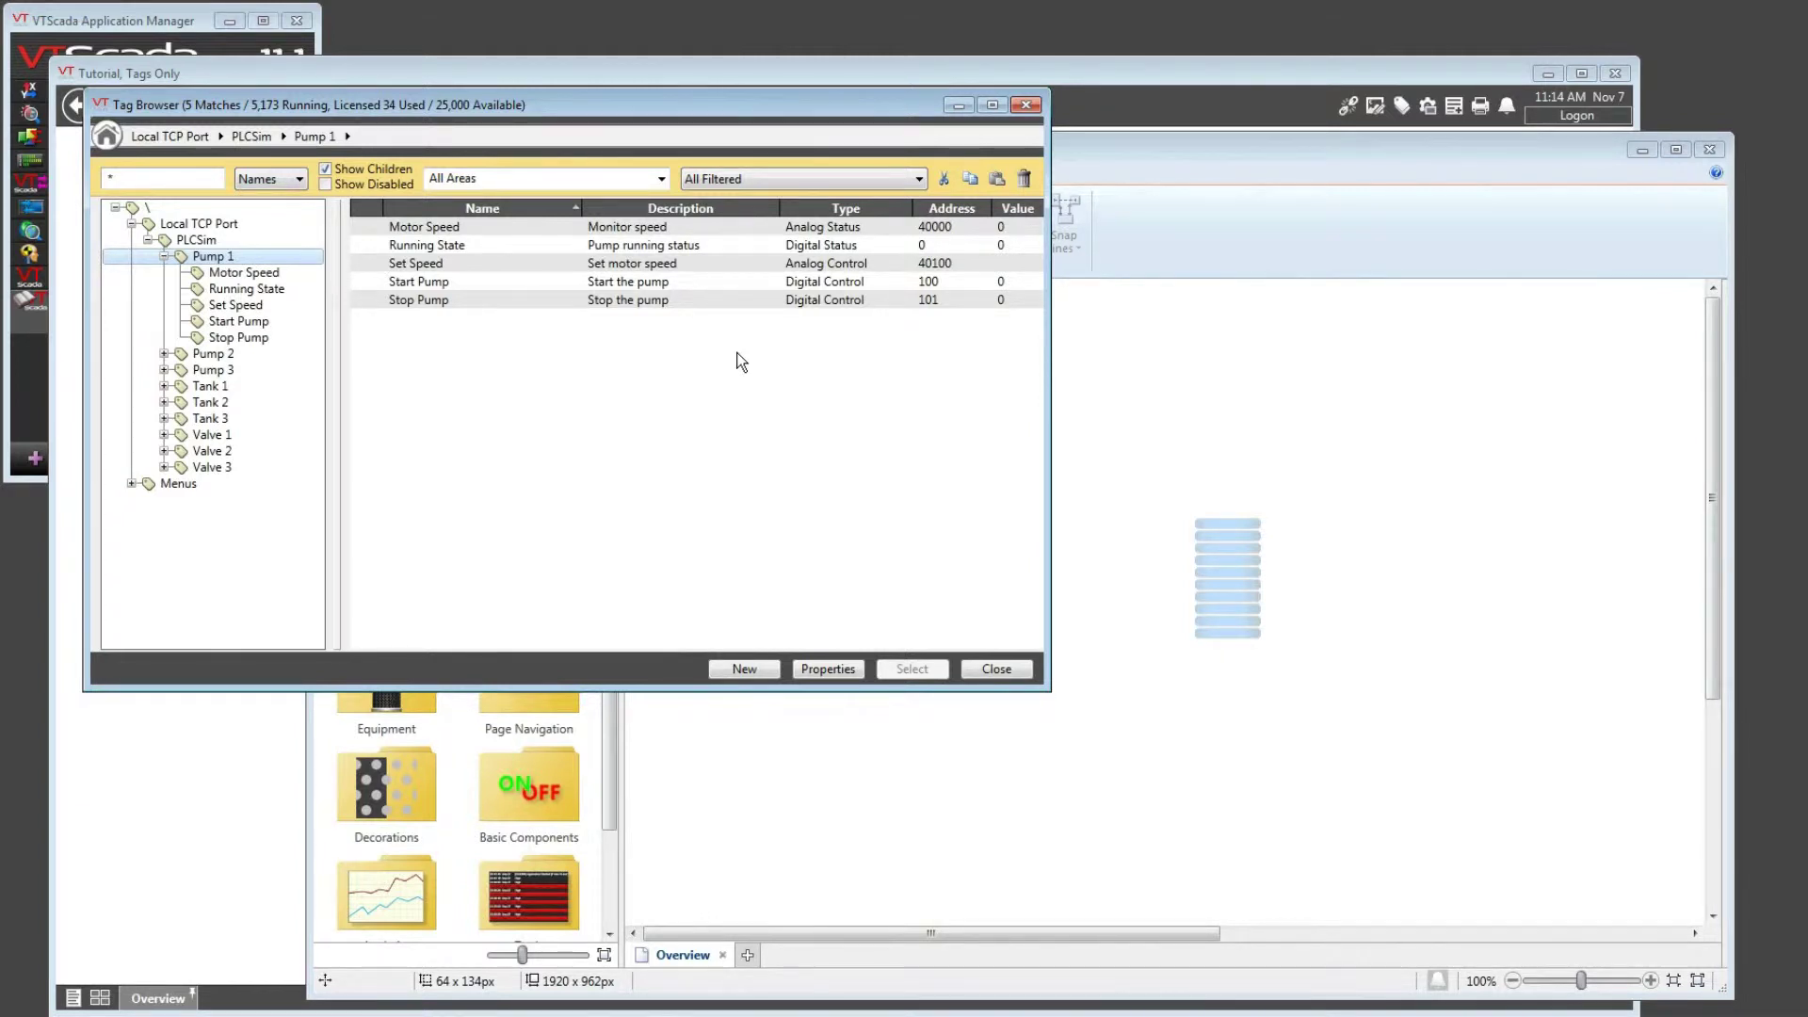
mouse_move(438, 248)
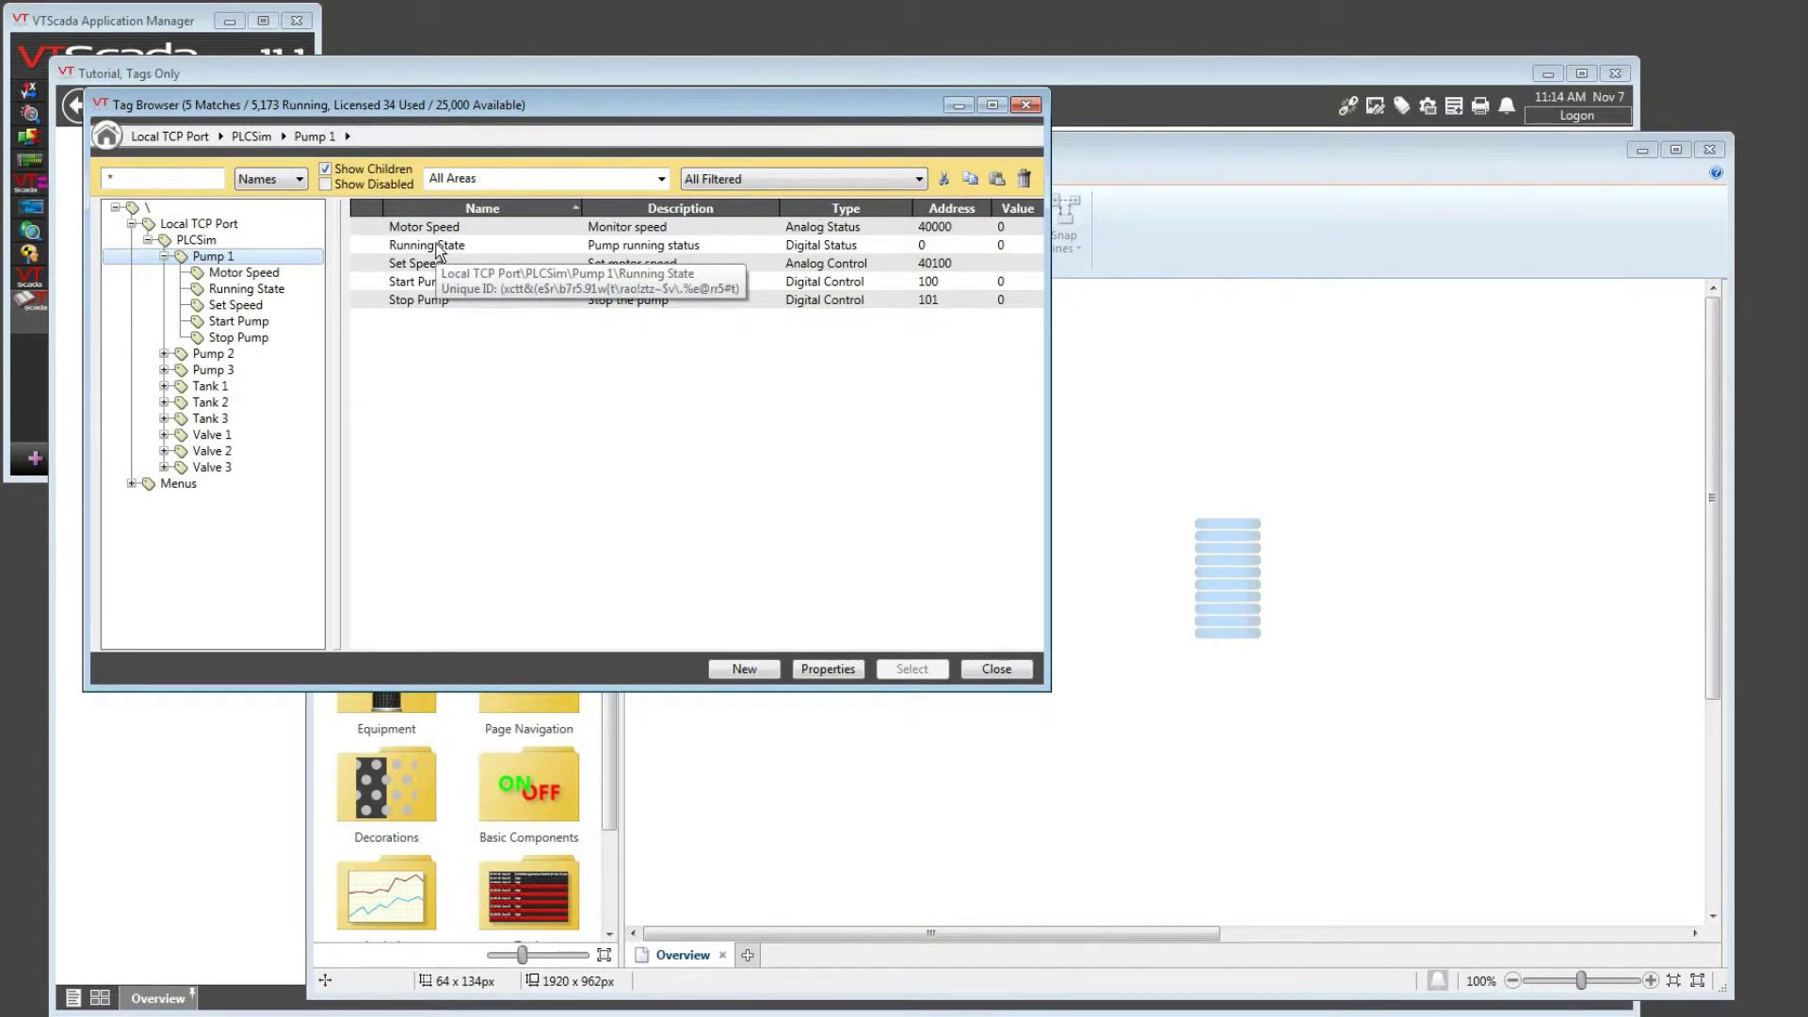
left_click(438, 247)
left_click(920, 674)
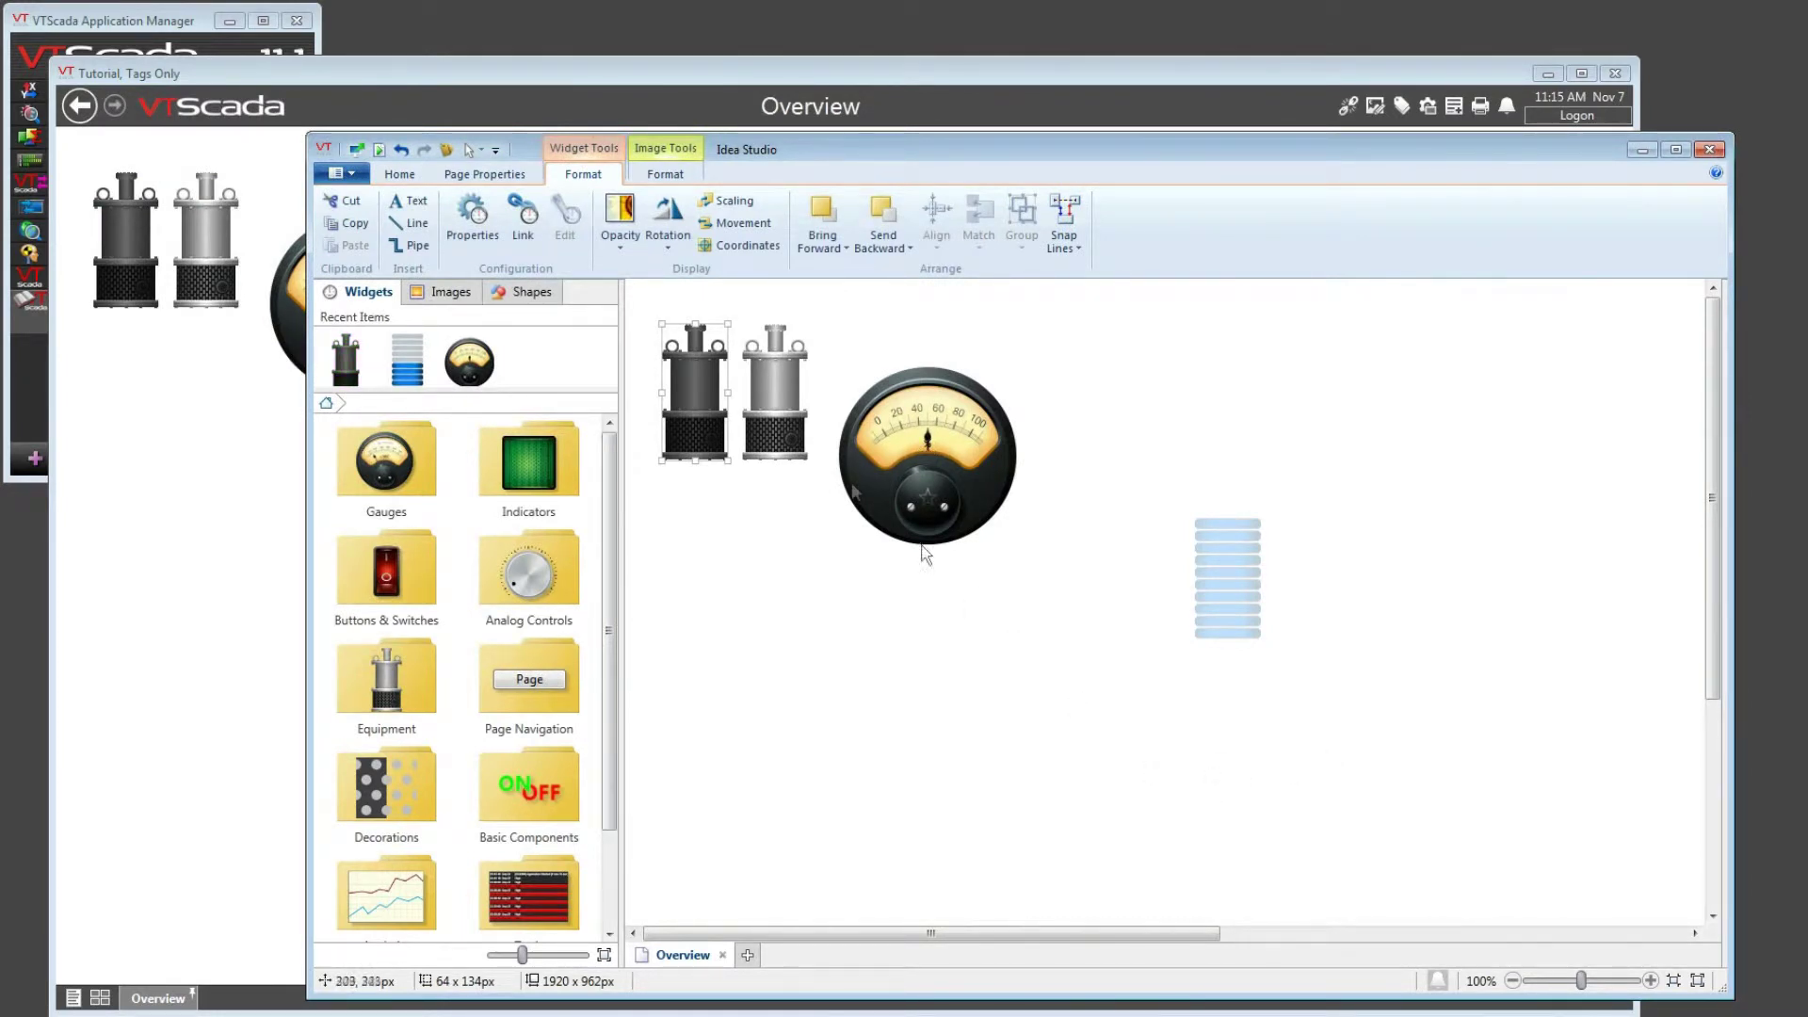
Delete the light-grey pump and hide the unlinked-widget markers.
left_click(777, 391)
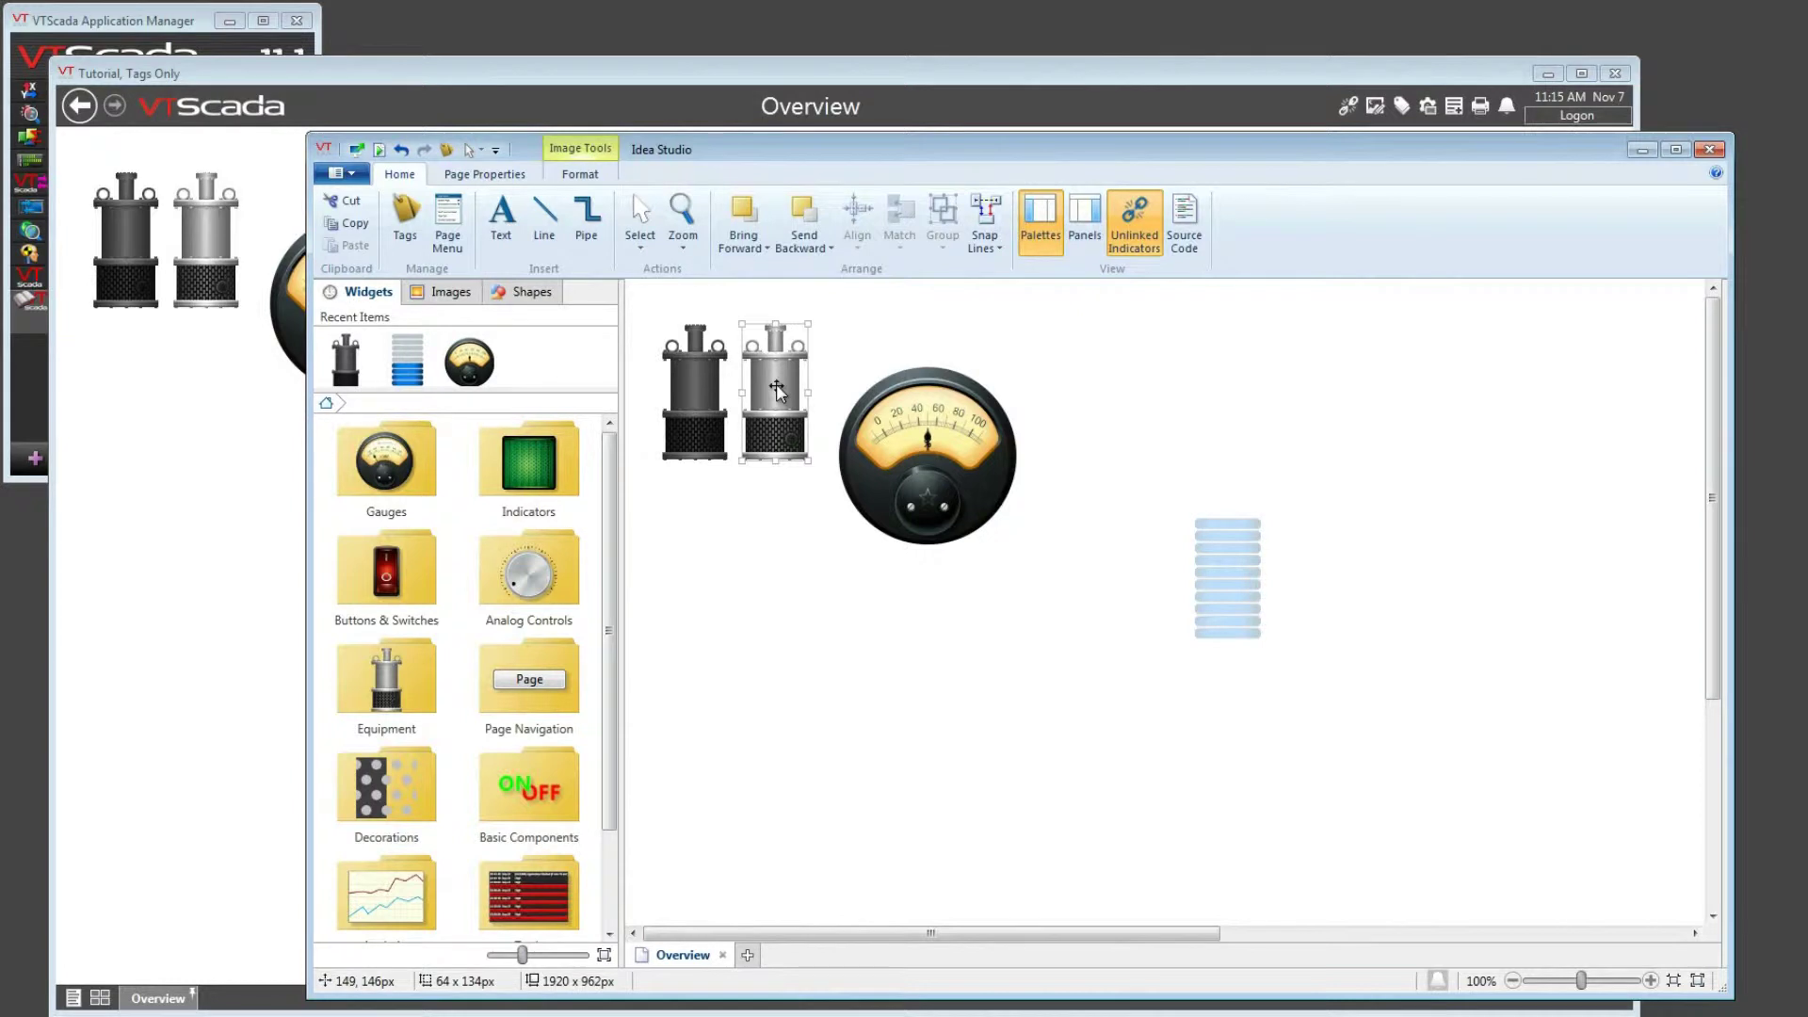
key("Delete")
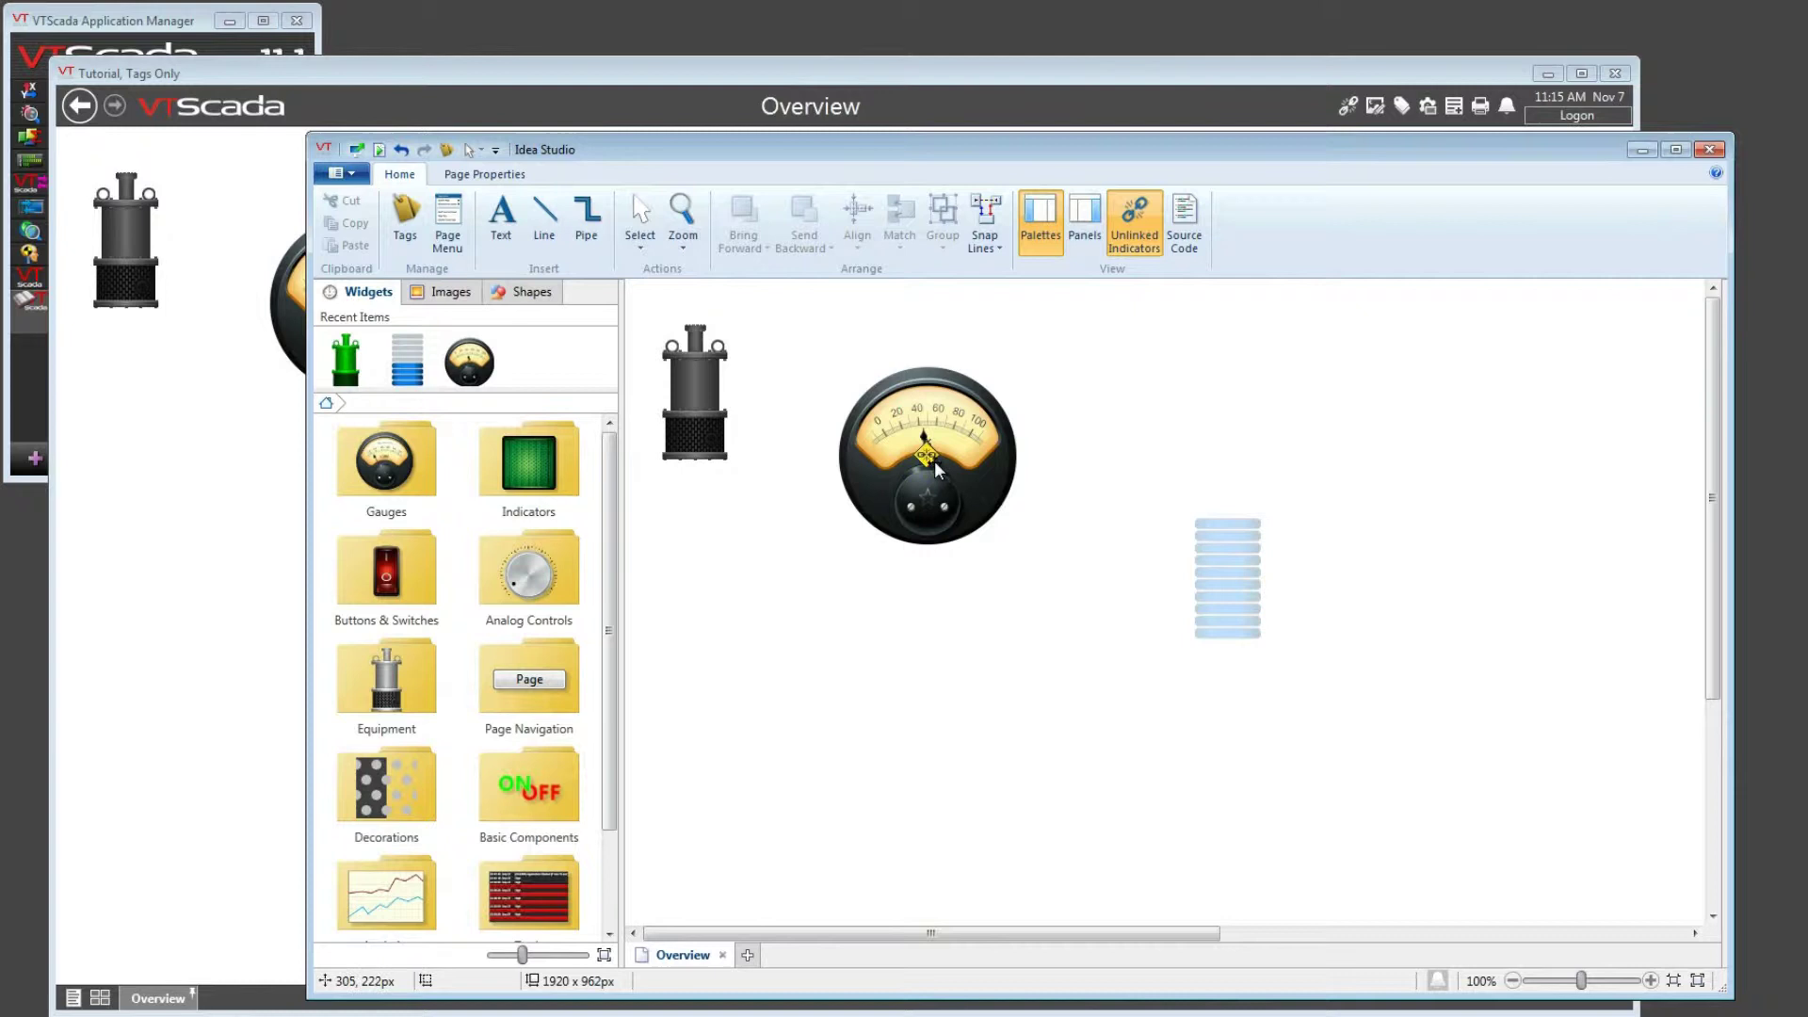
mouse_move(935, 460)
left_click(1134, 245)
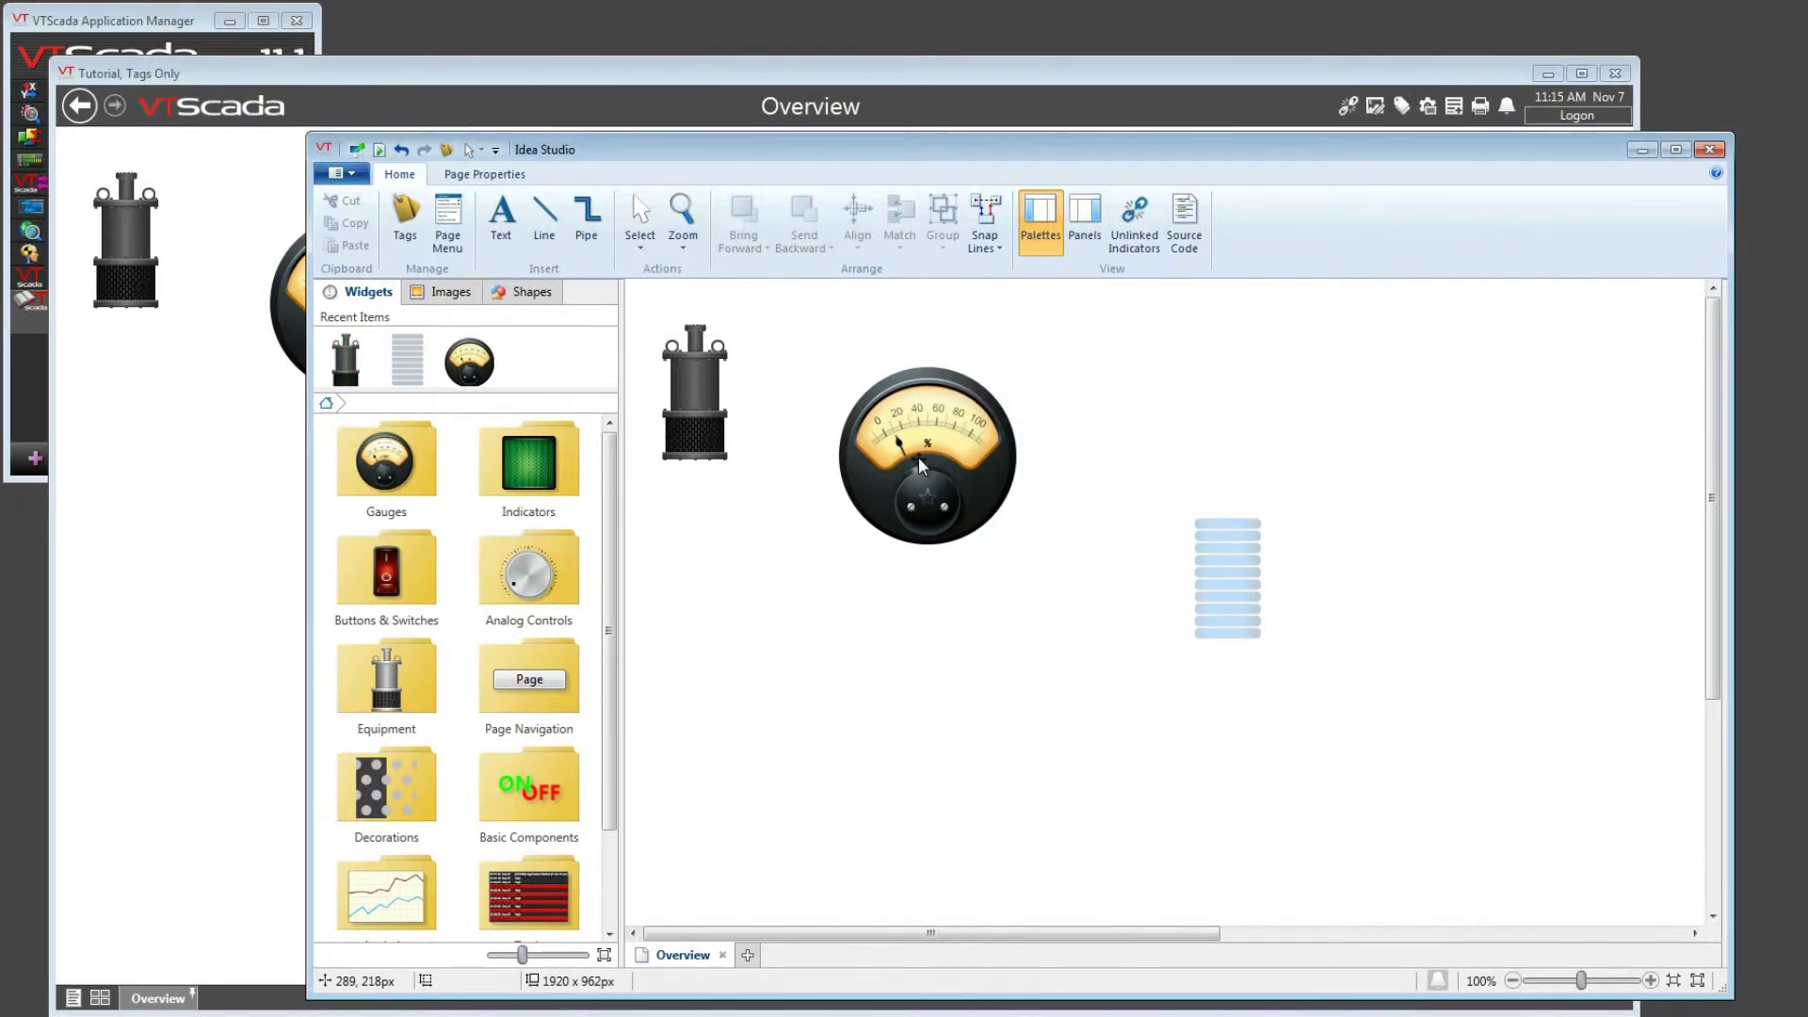
left_click(1140, 240)
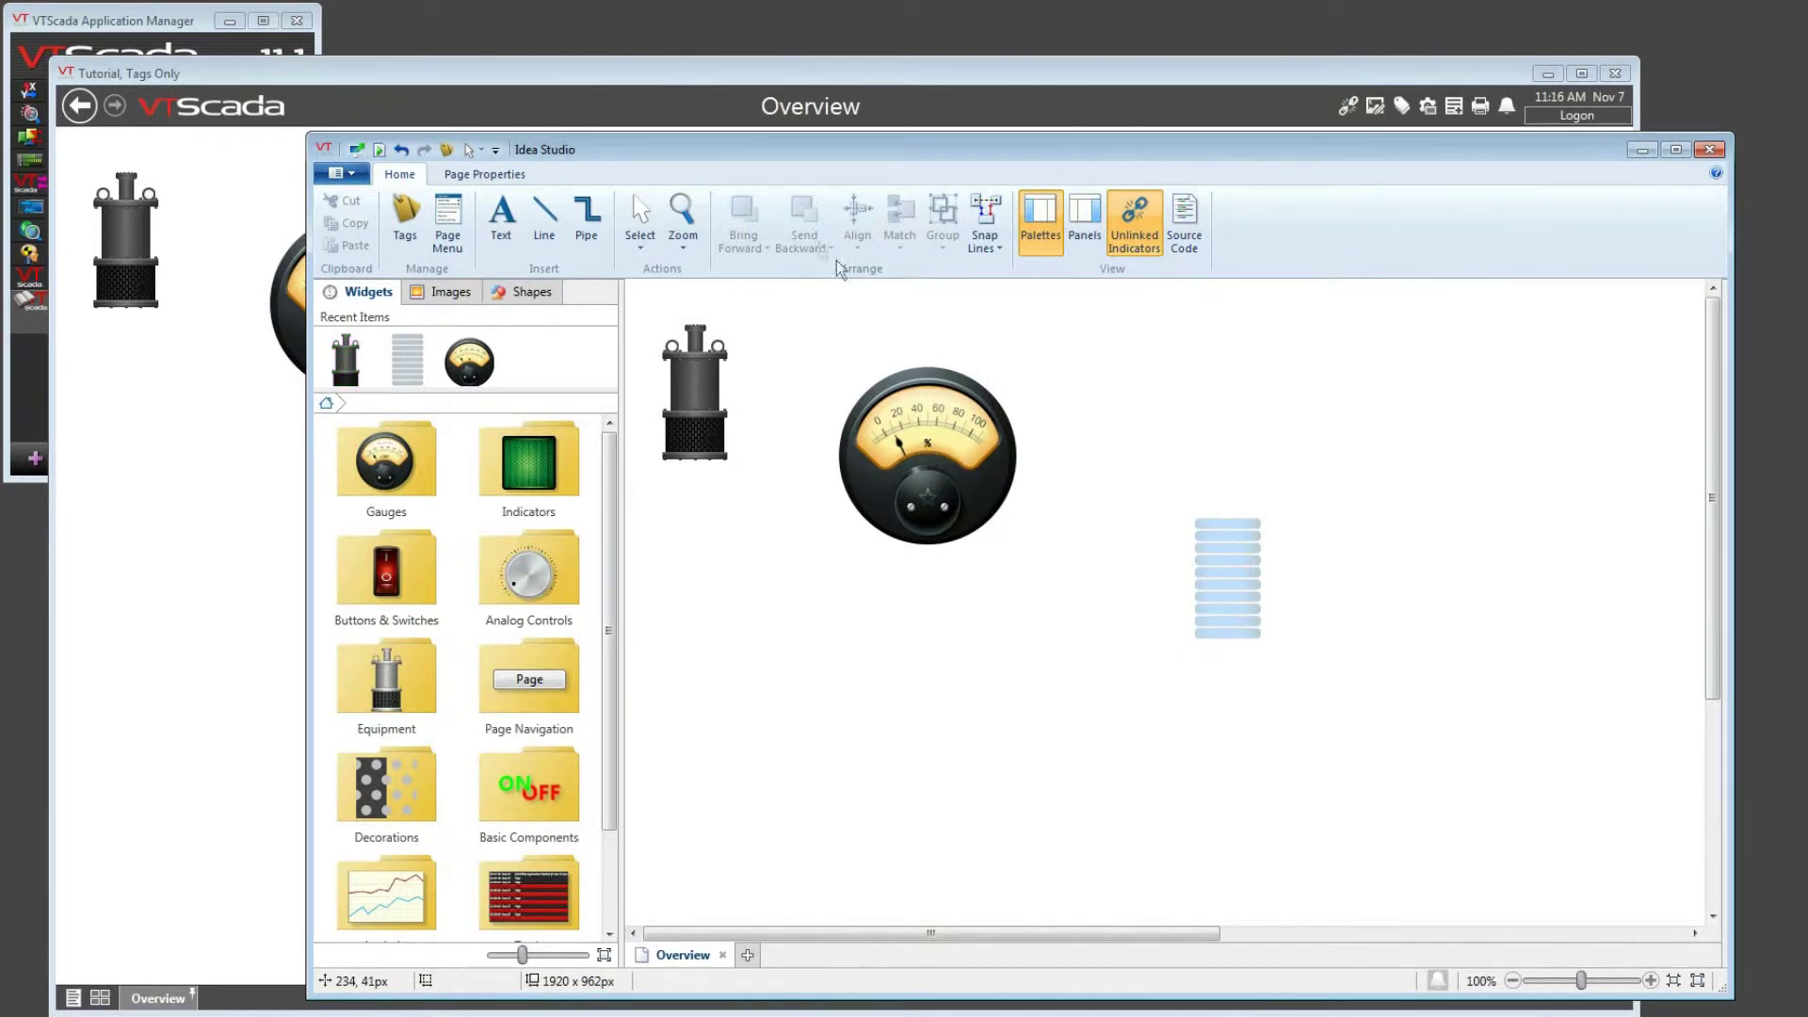
left_click(900, 439)
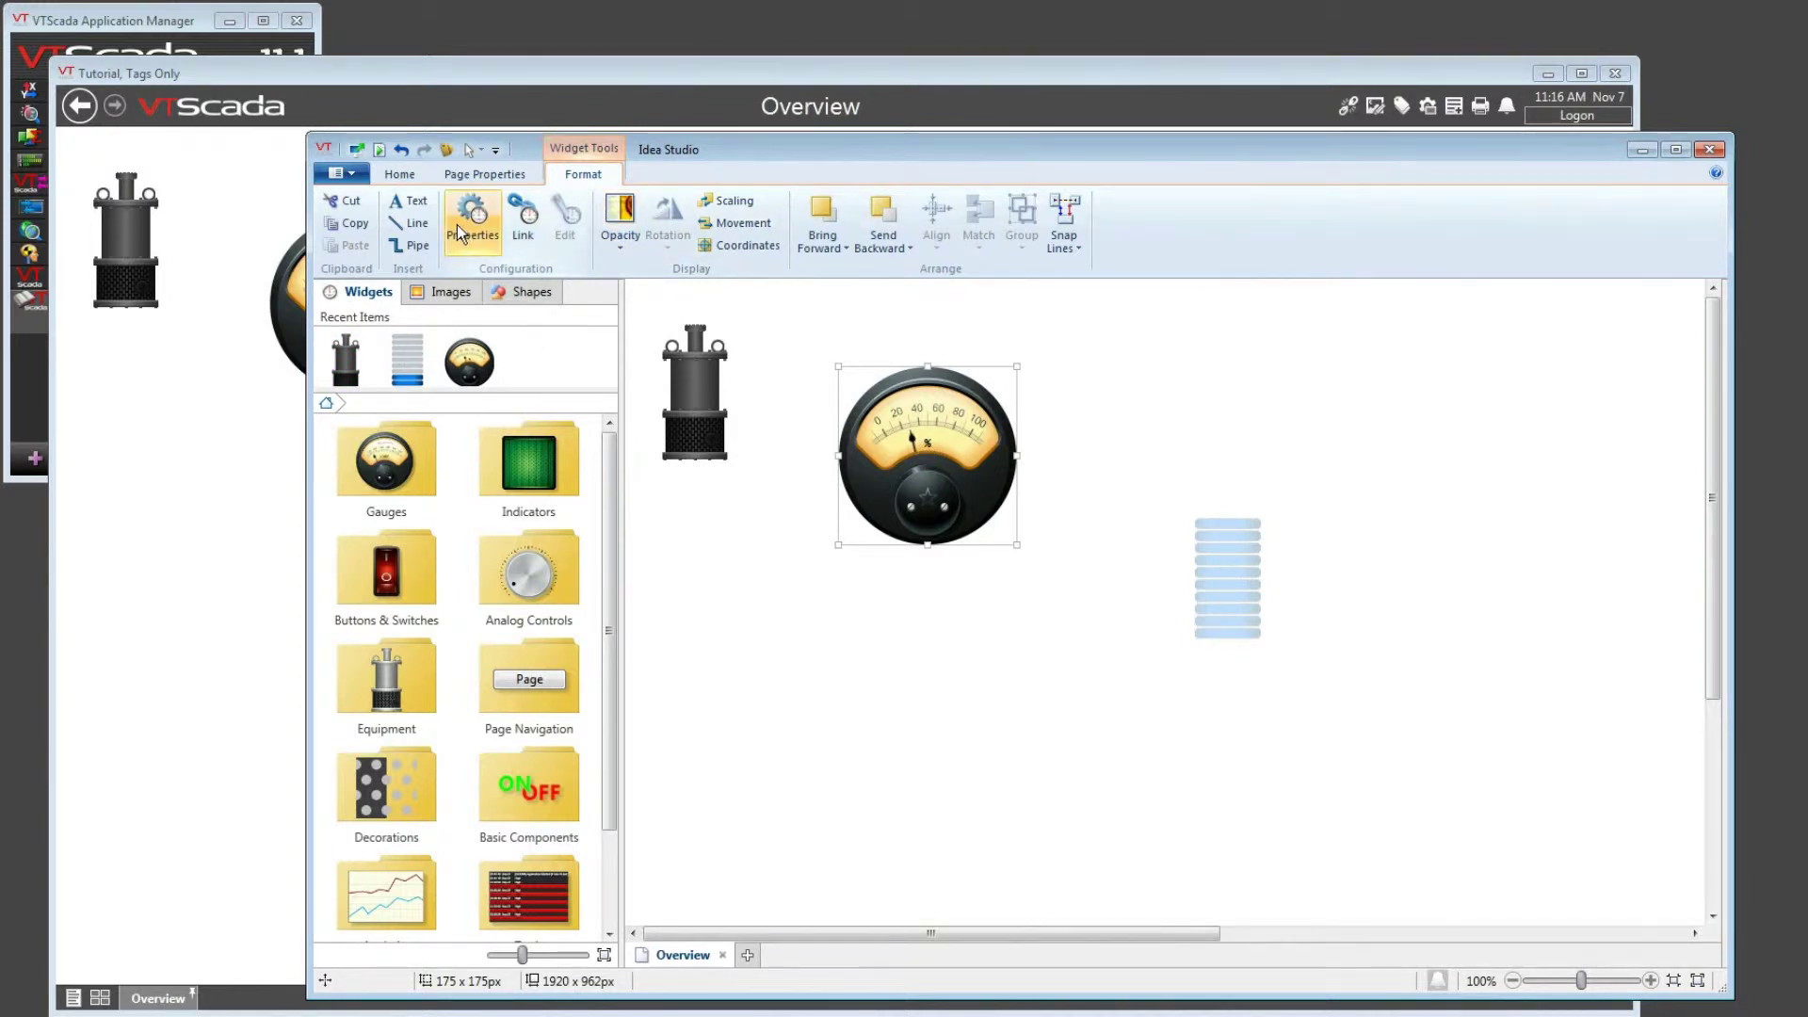
In the gauge's Properties, uncheck 'Use tag's scaled min and max values' to allow a manual 0–100 range.
right_click(913, 422)
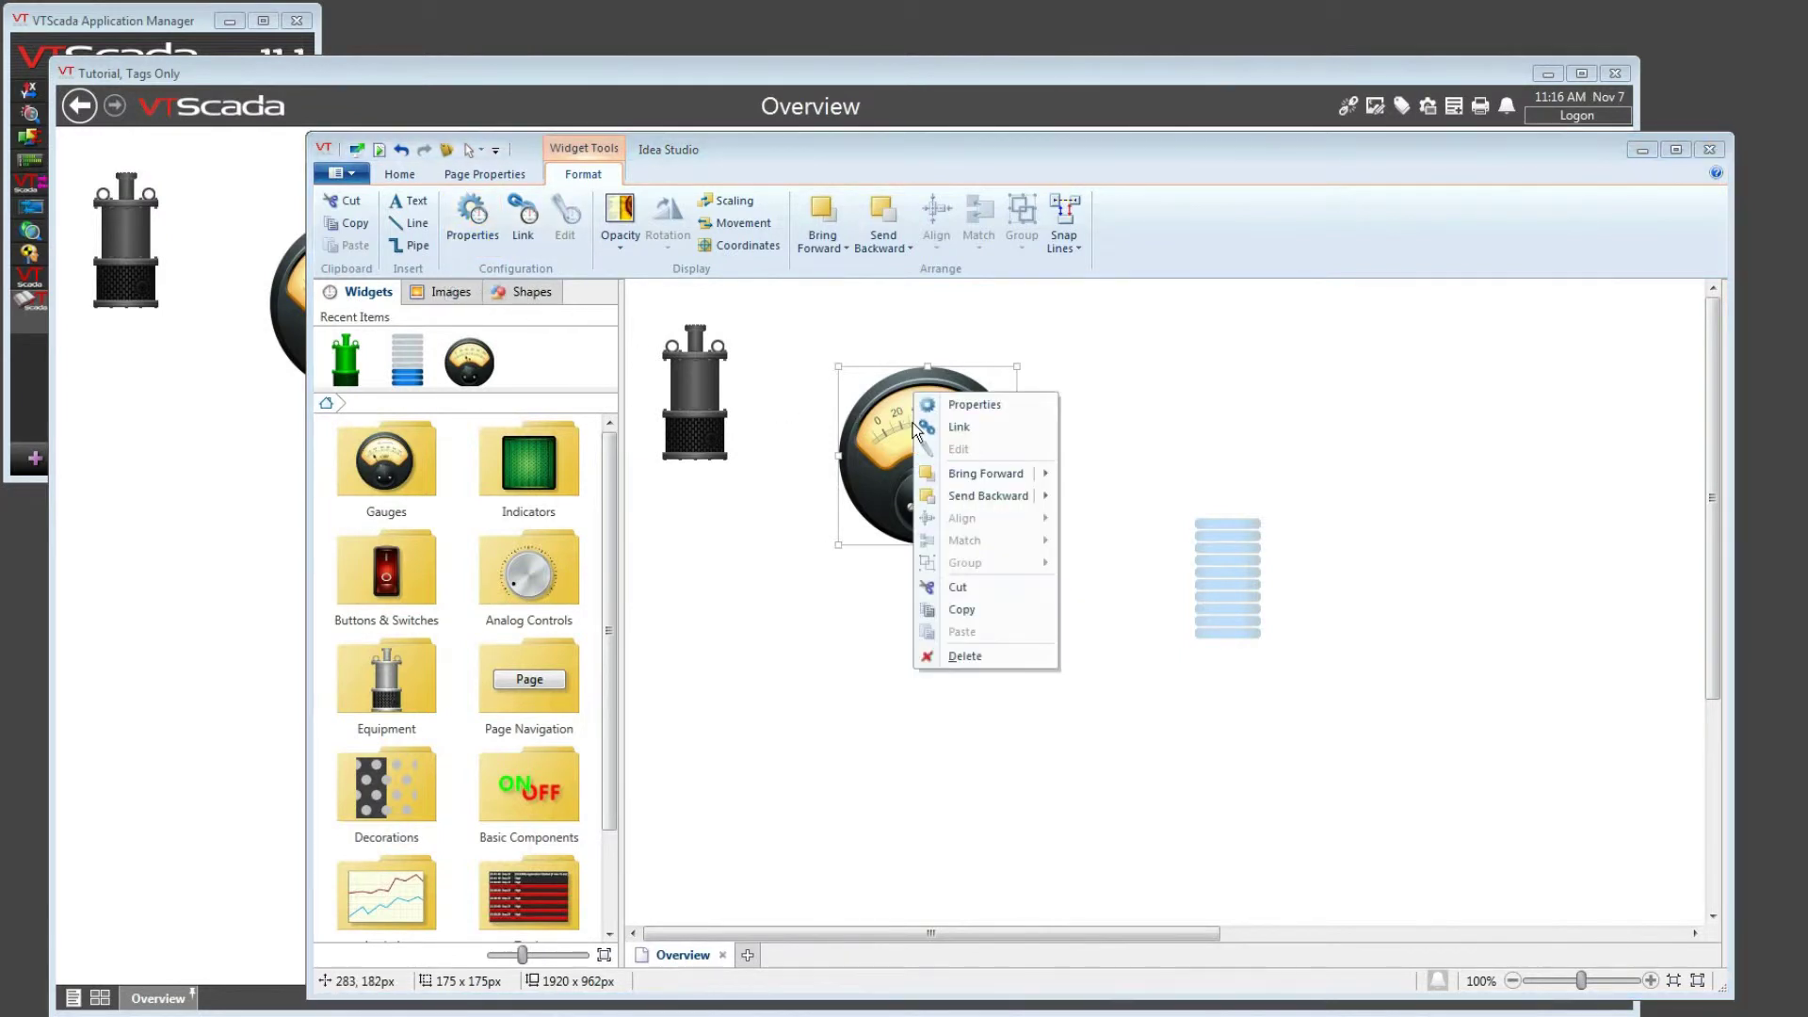
left_click(946, 410)
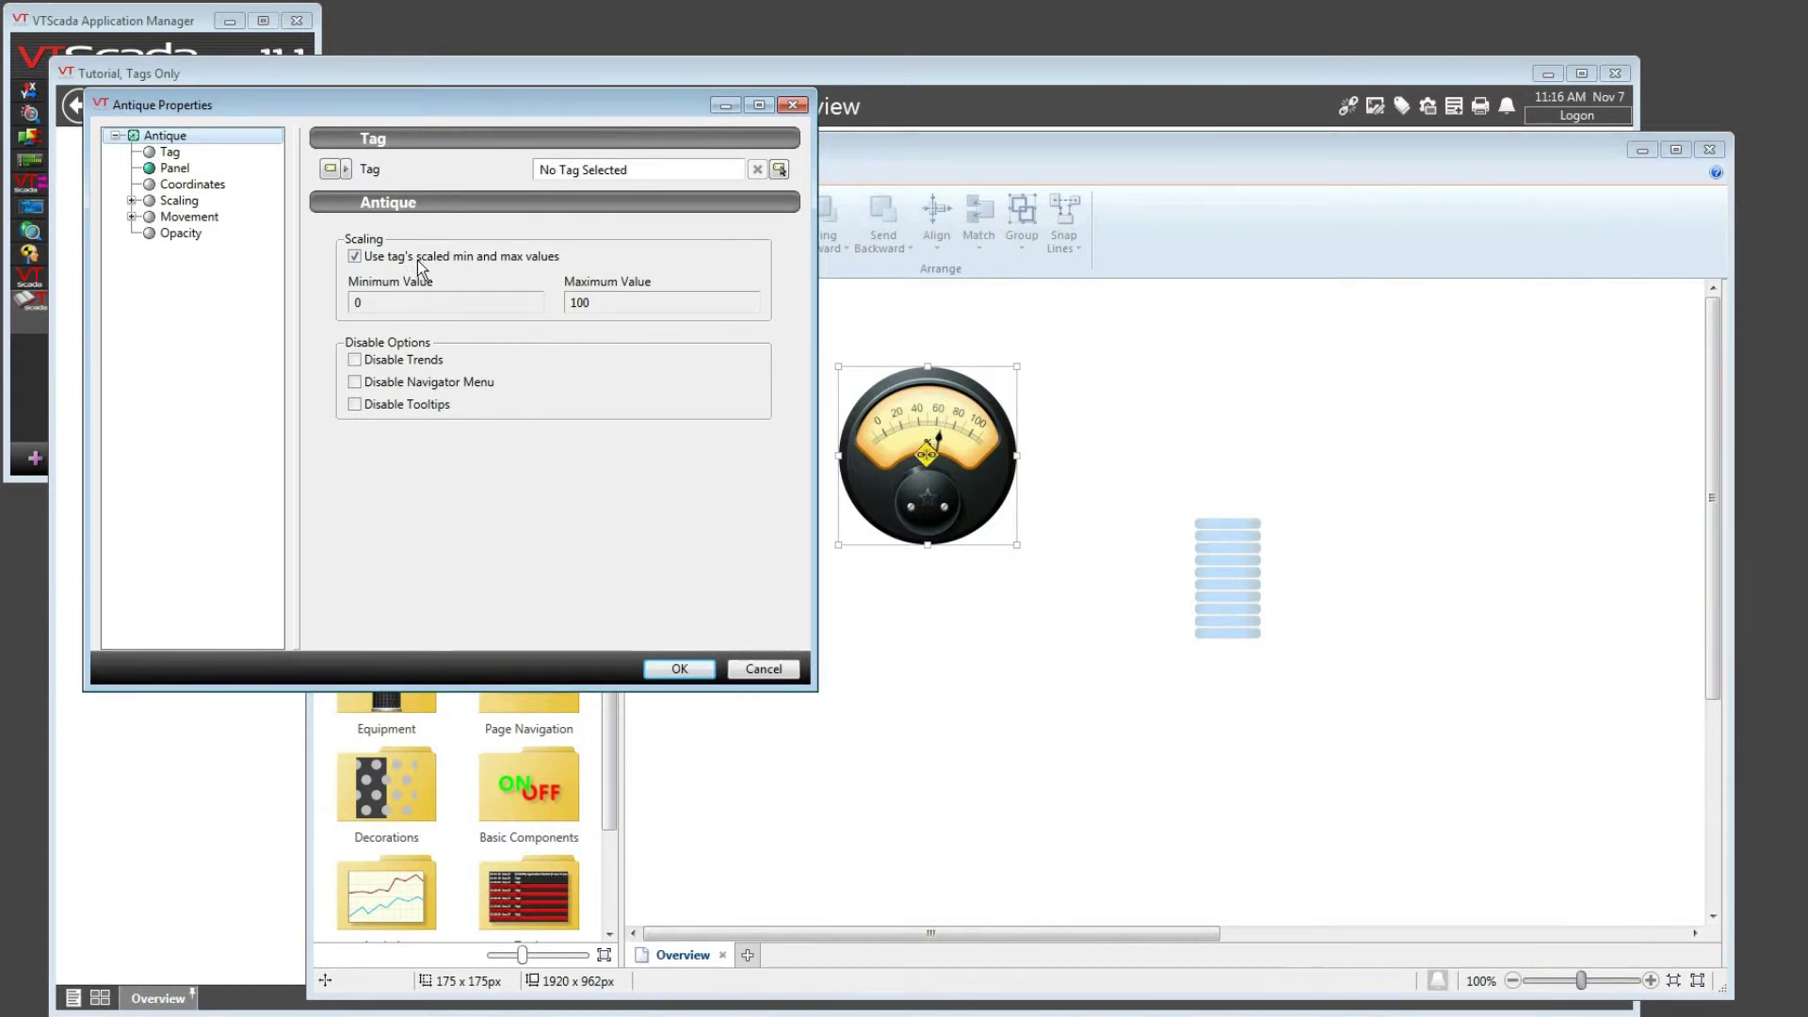
left_click(416, 260)
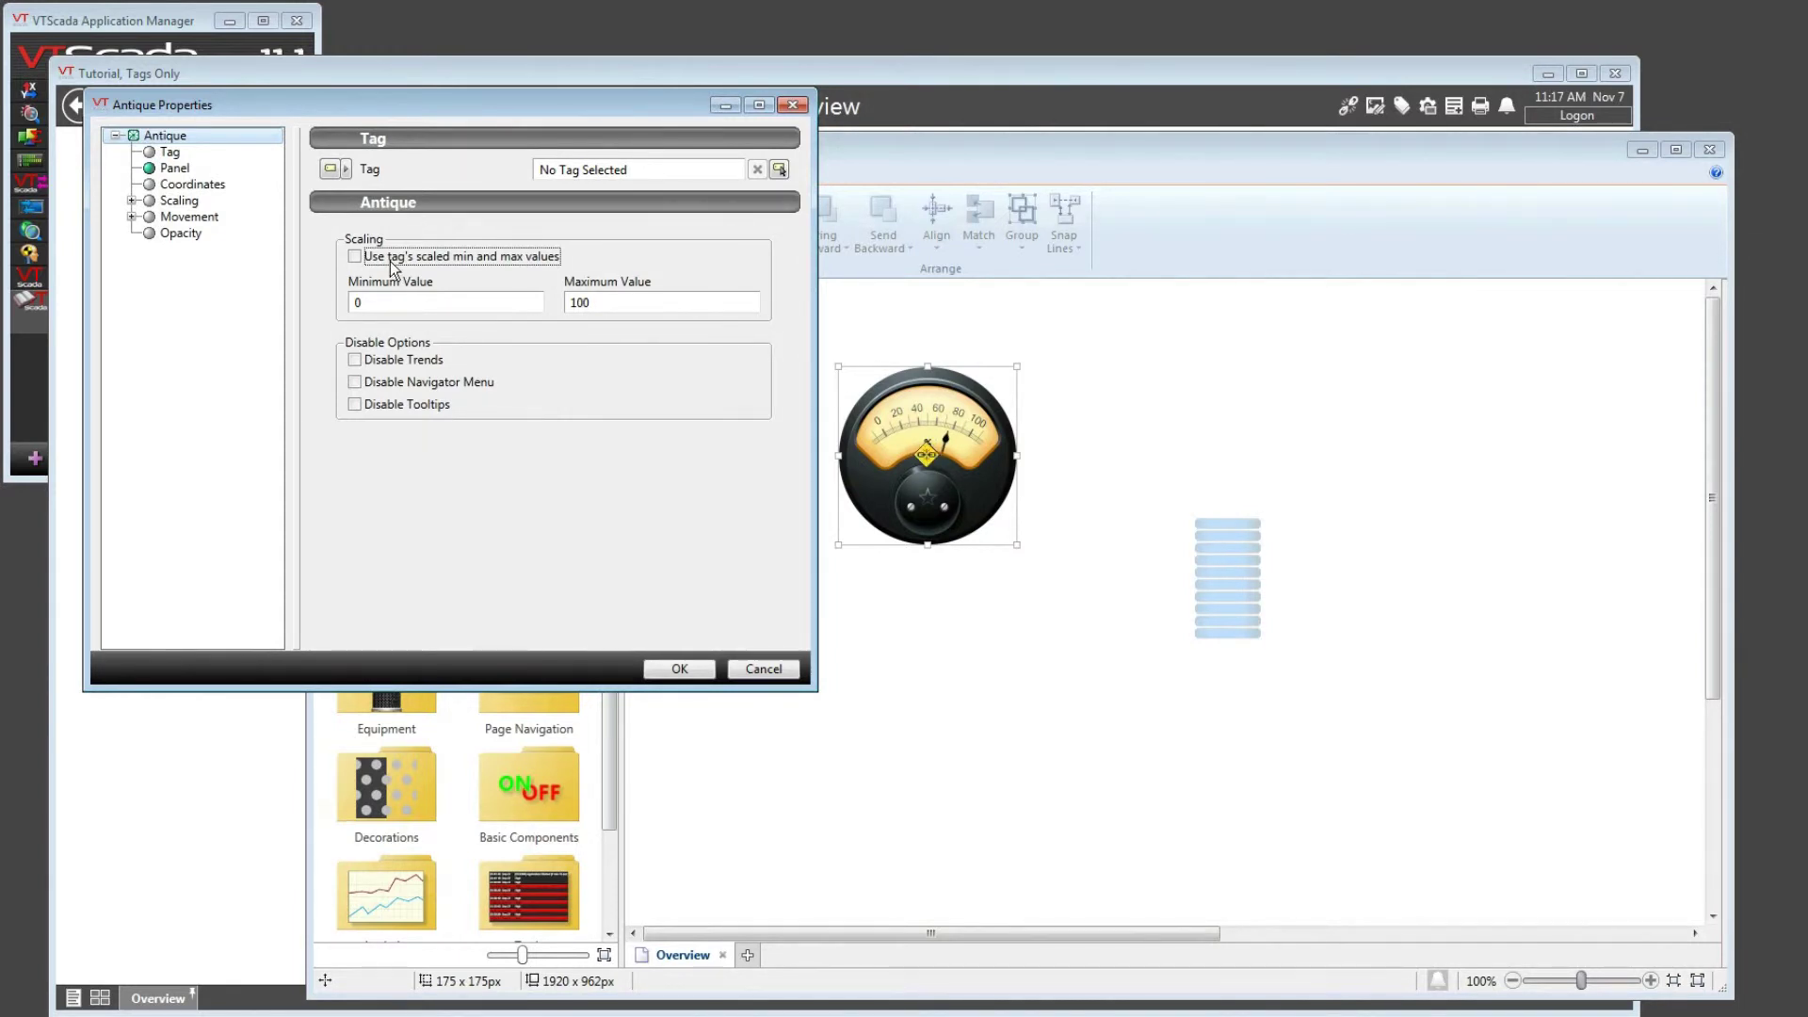
Toggle the scaled min/max, trends, navigator menu and tooltip options, then cancel all gauge changes.
left_click(355, 257)
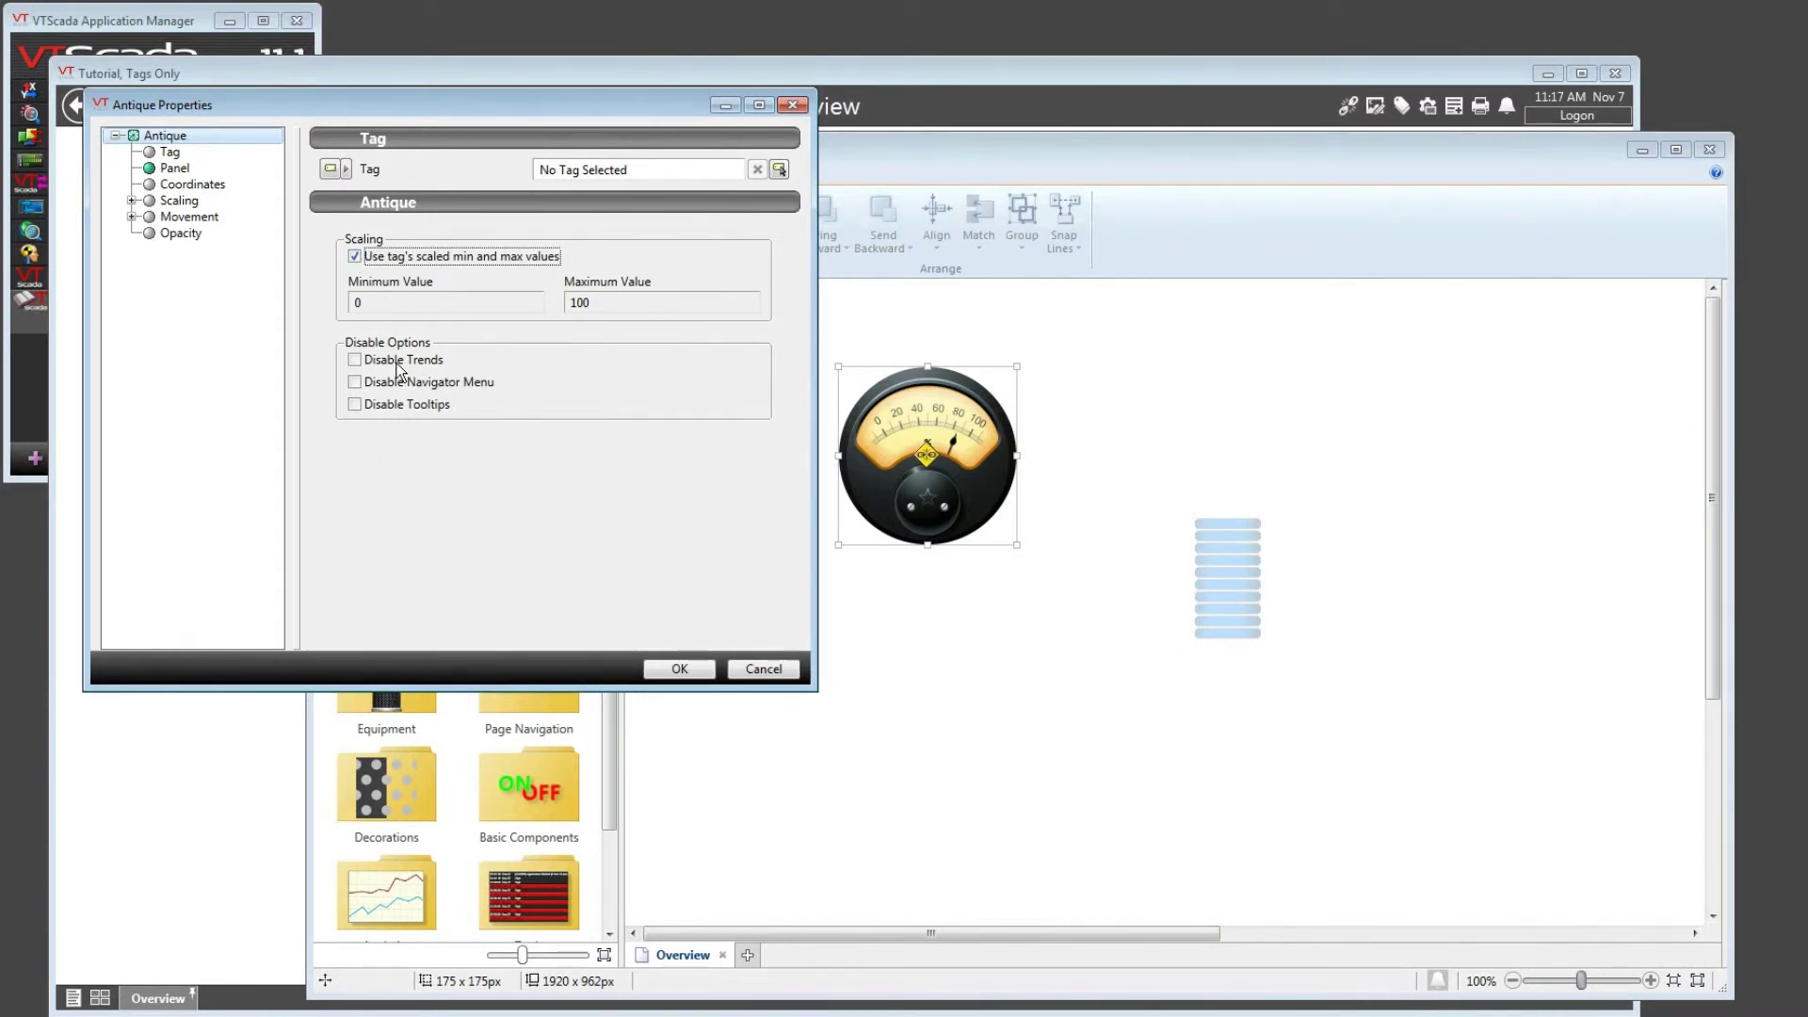
left_click(362, 361)
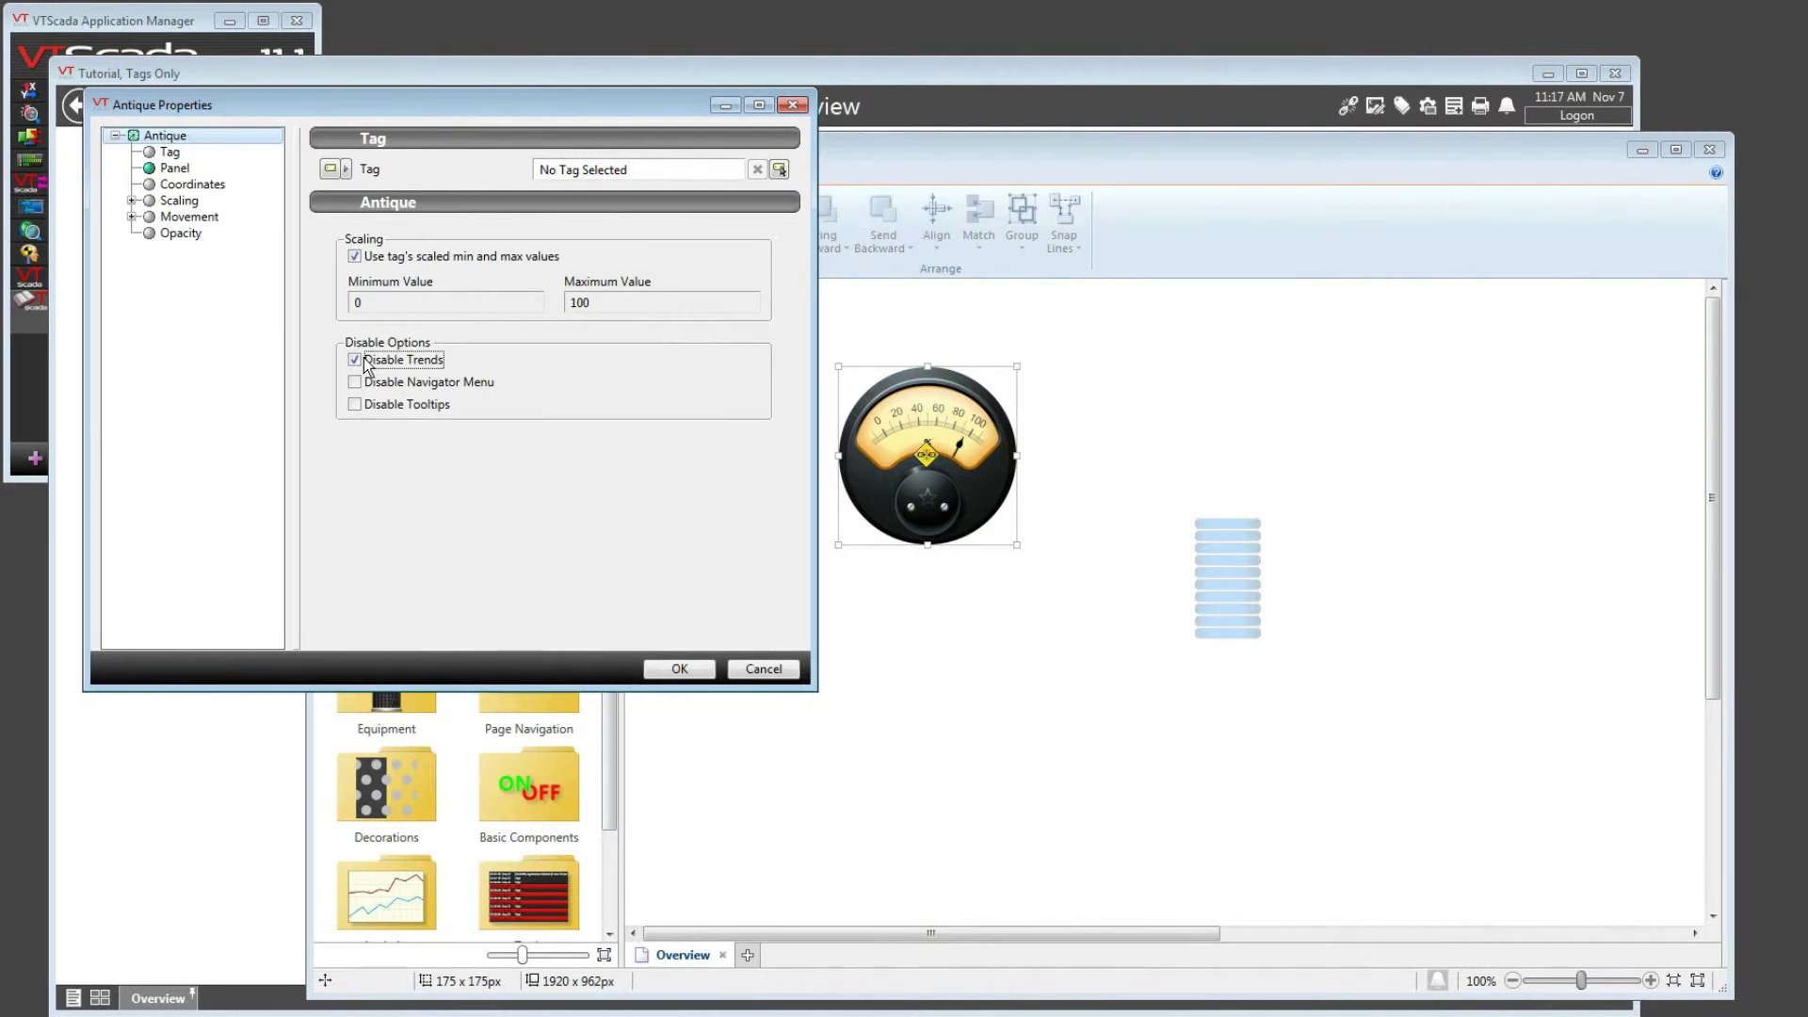
left_click(365, 363)
left_click(357, 384)
left_click(364, 386)
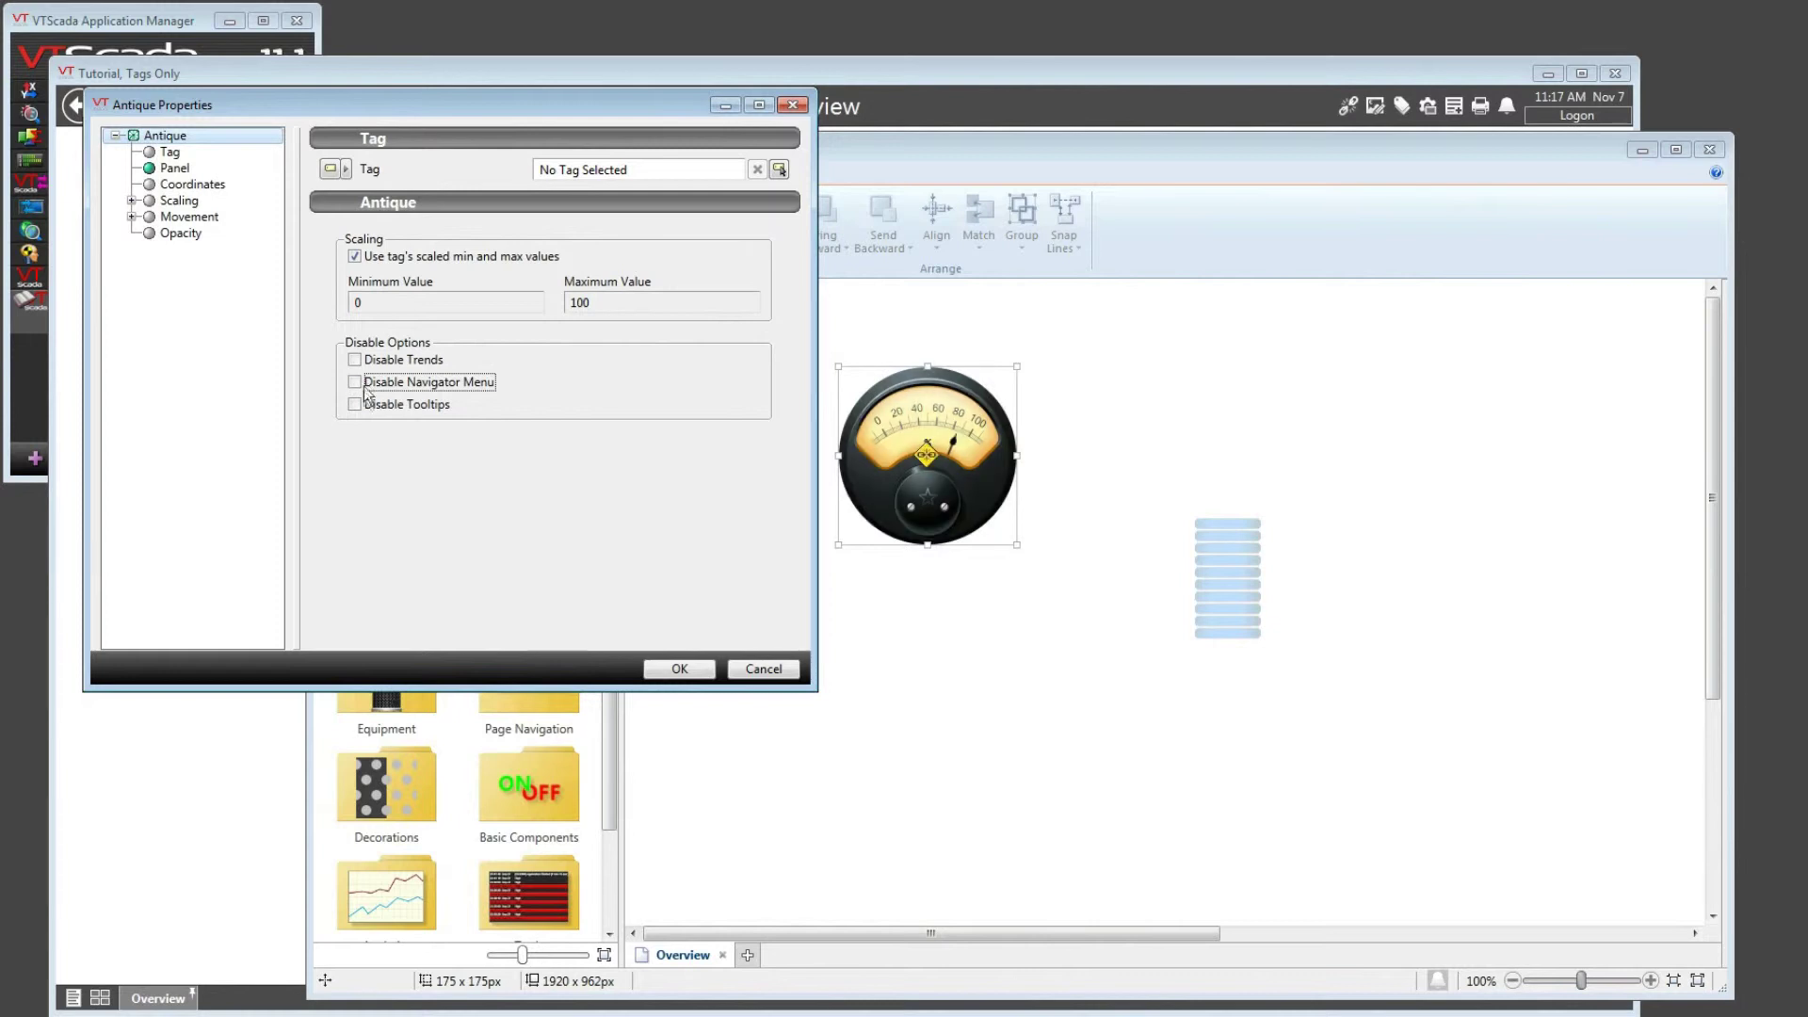
left_click(363, 405)
left_click(416, 405)
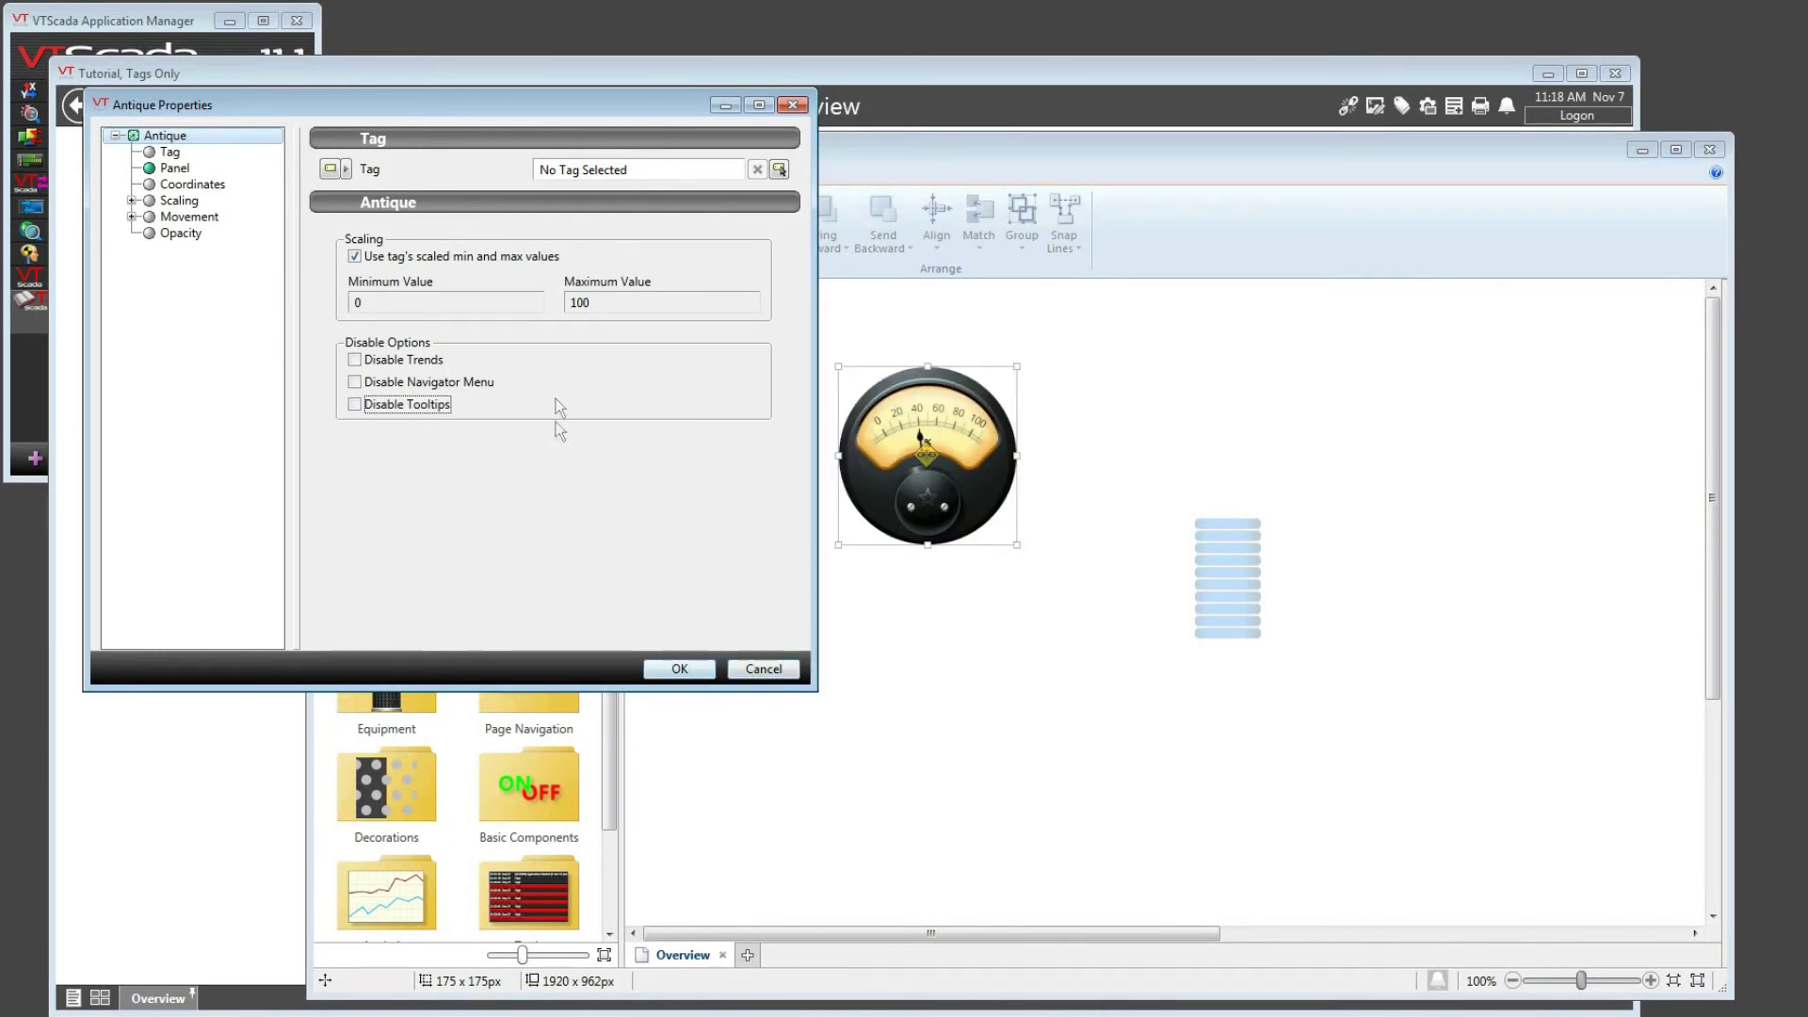
left_click(760, 670)
Confirm discarding the gauge changes and move the blue LCD bar up beside the gauge.
left_click(934, 578)
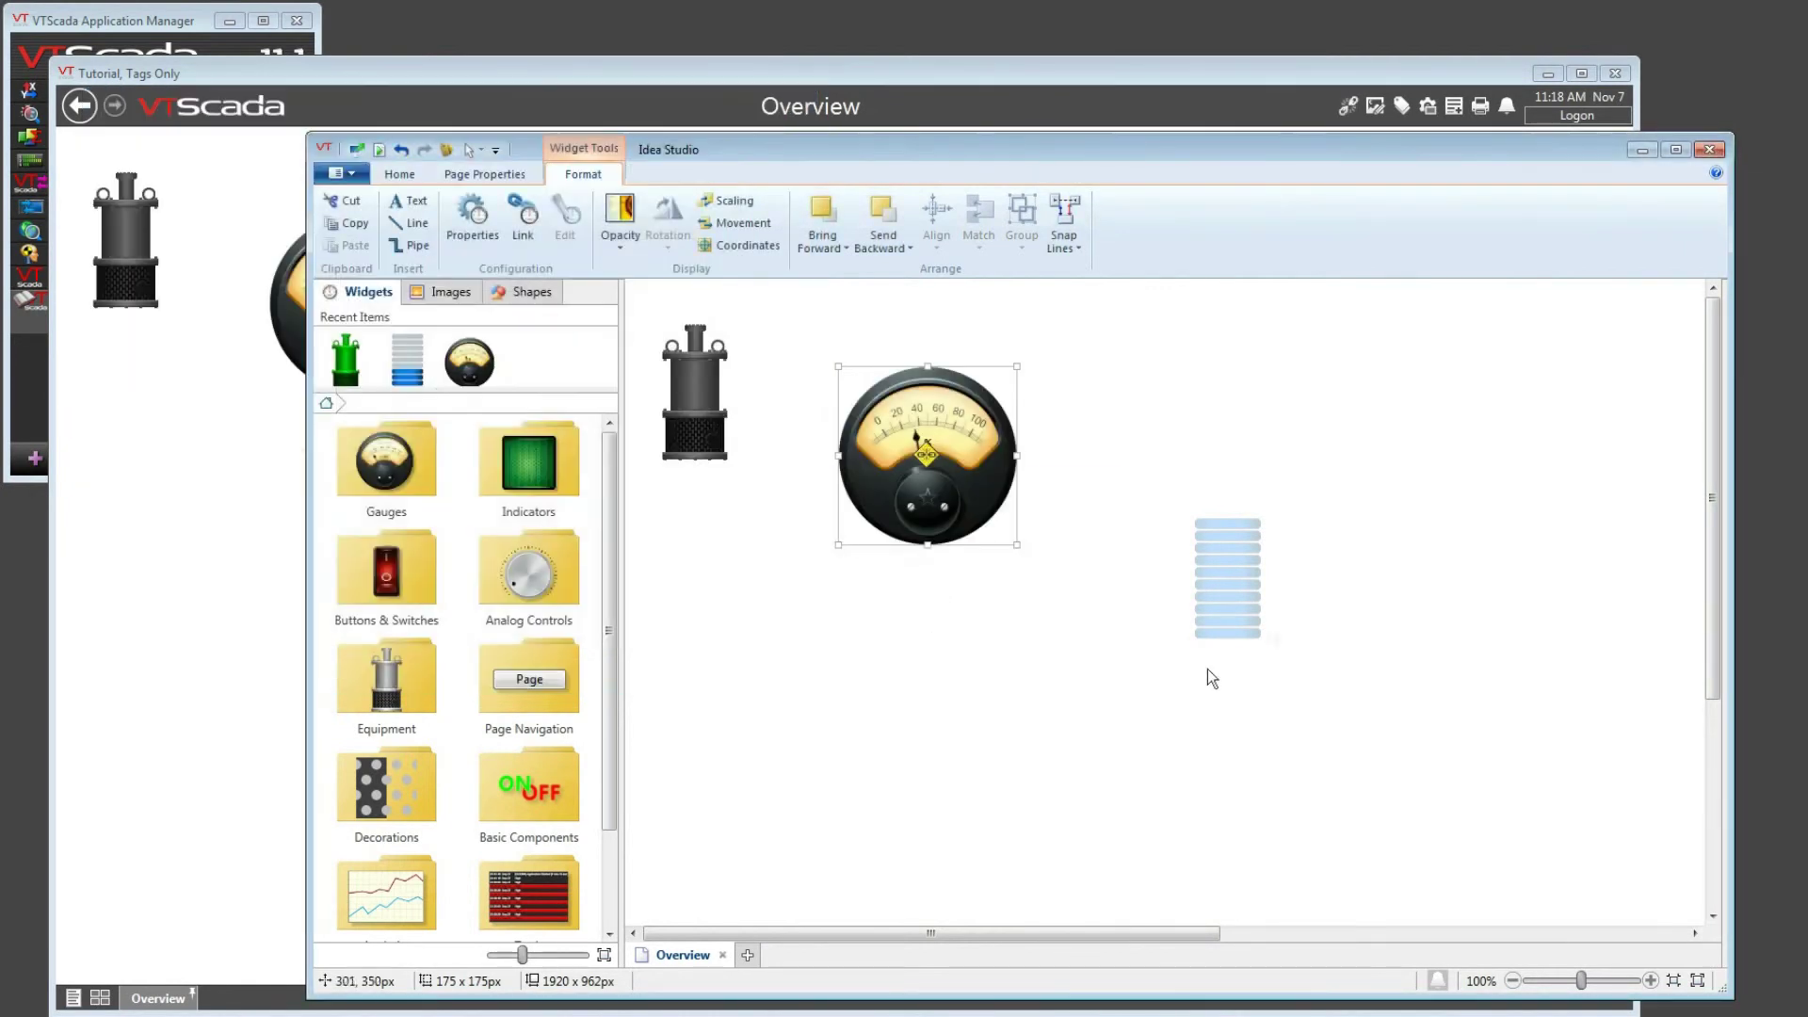
left_click(1240, 572)
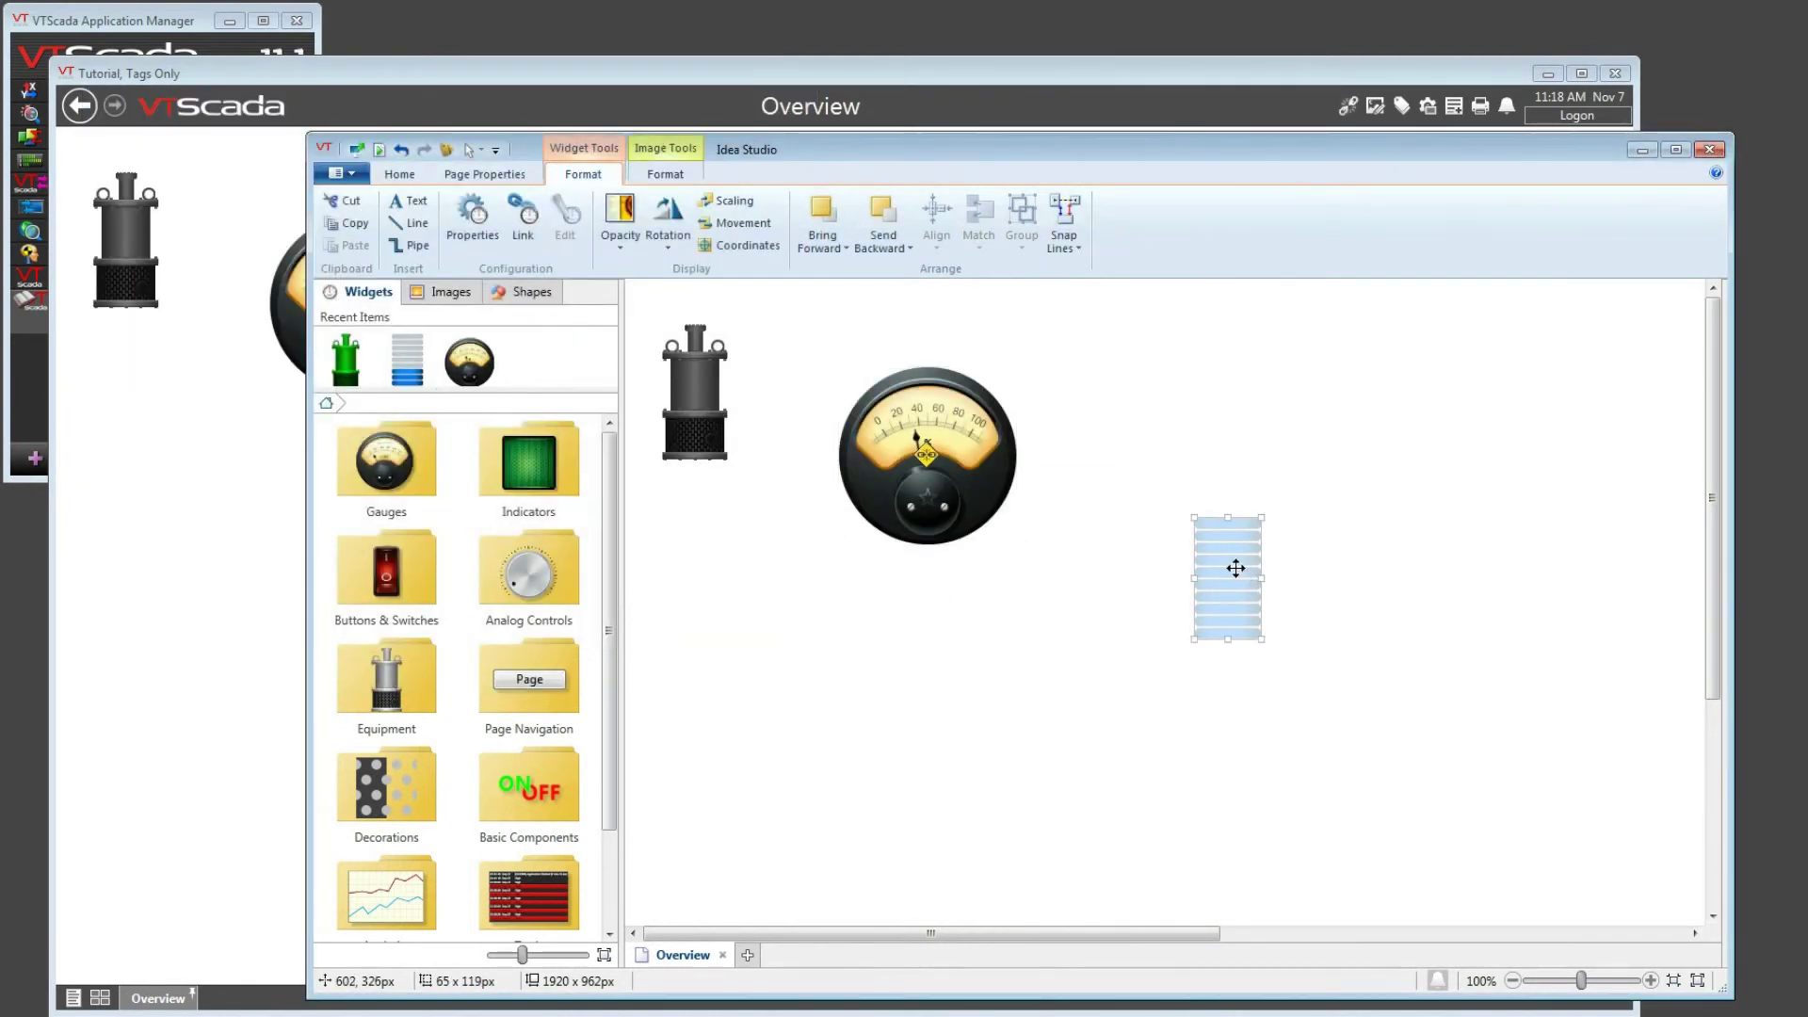
left_click_drag(1240, 572, 1120, 446)
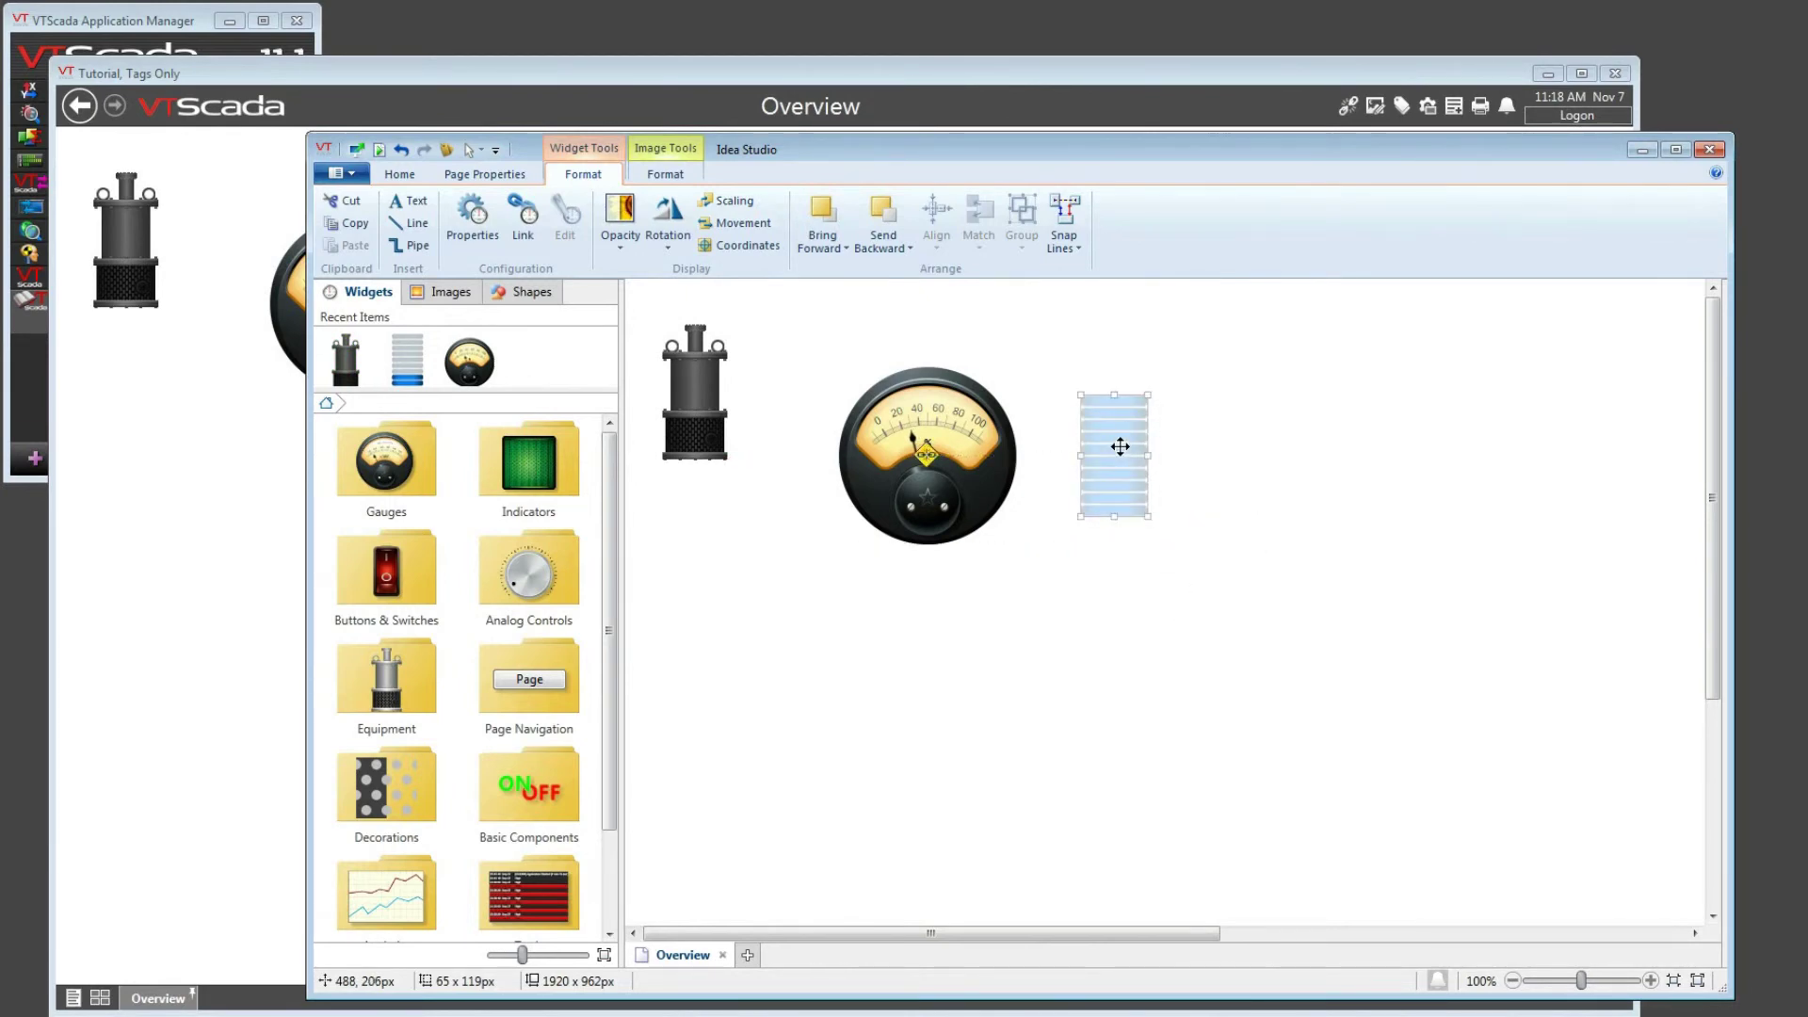
Review the LCD Bar's Tank 1-linked properties in an enlarged window and cancel unchanged.
right_click(1120, 449)
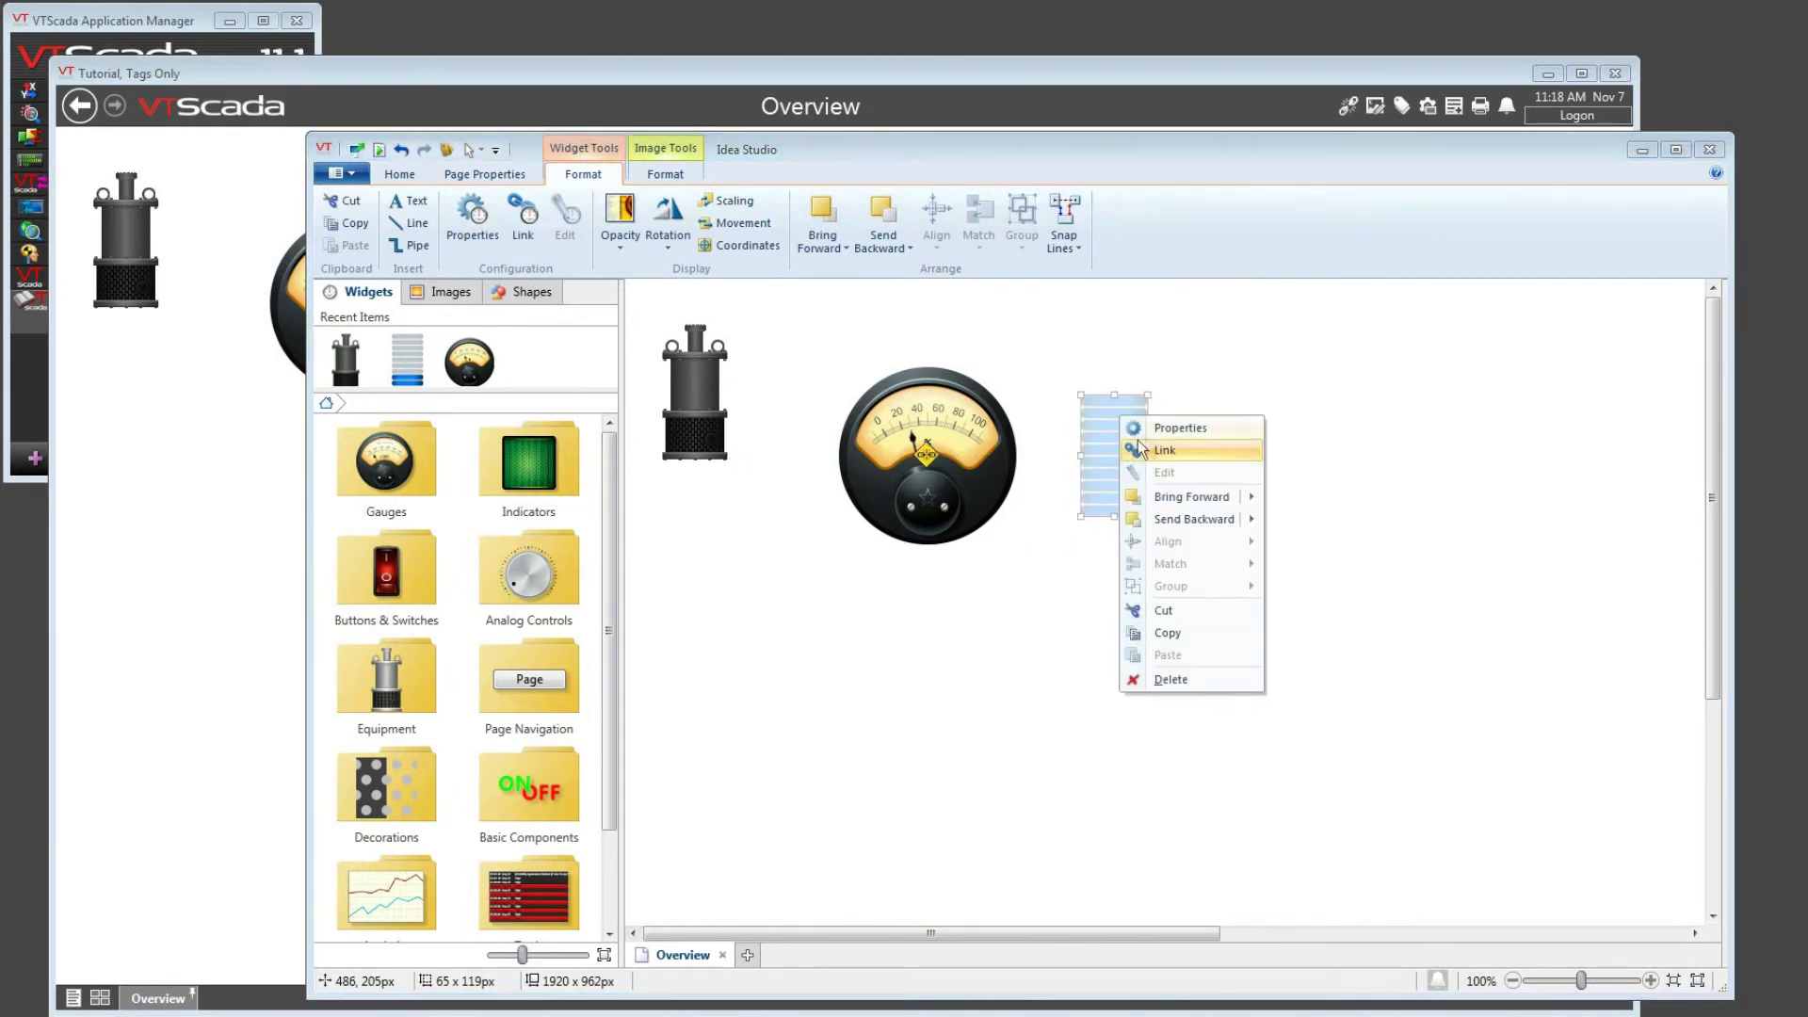
left_click(1154, 433)
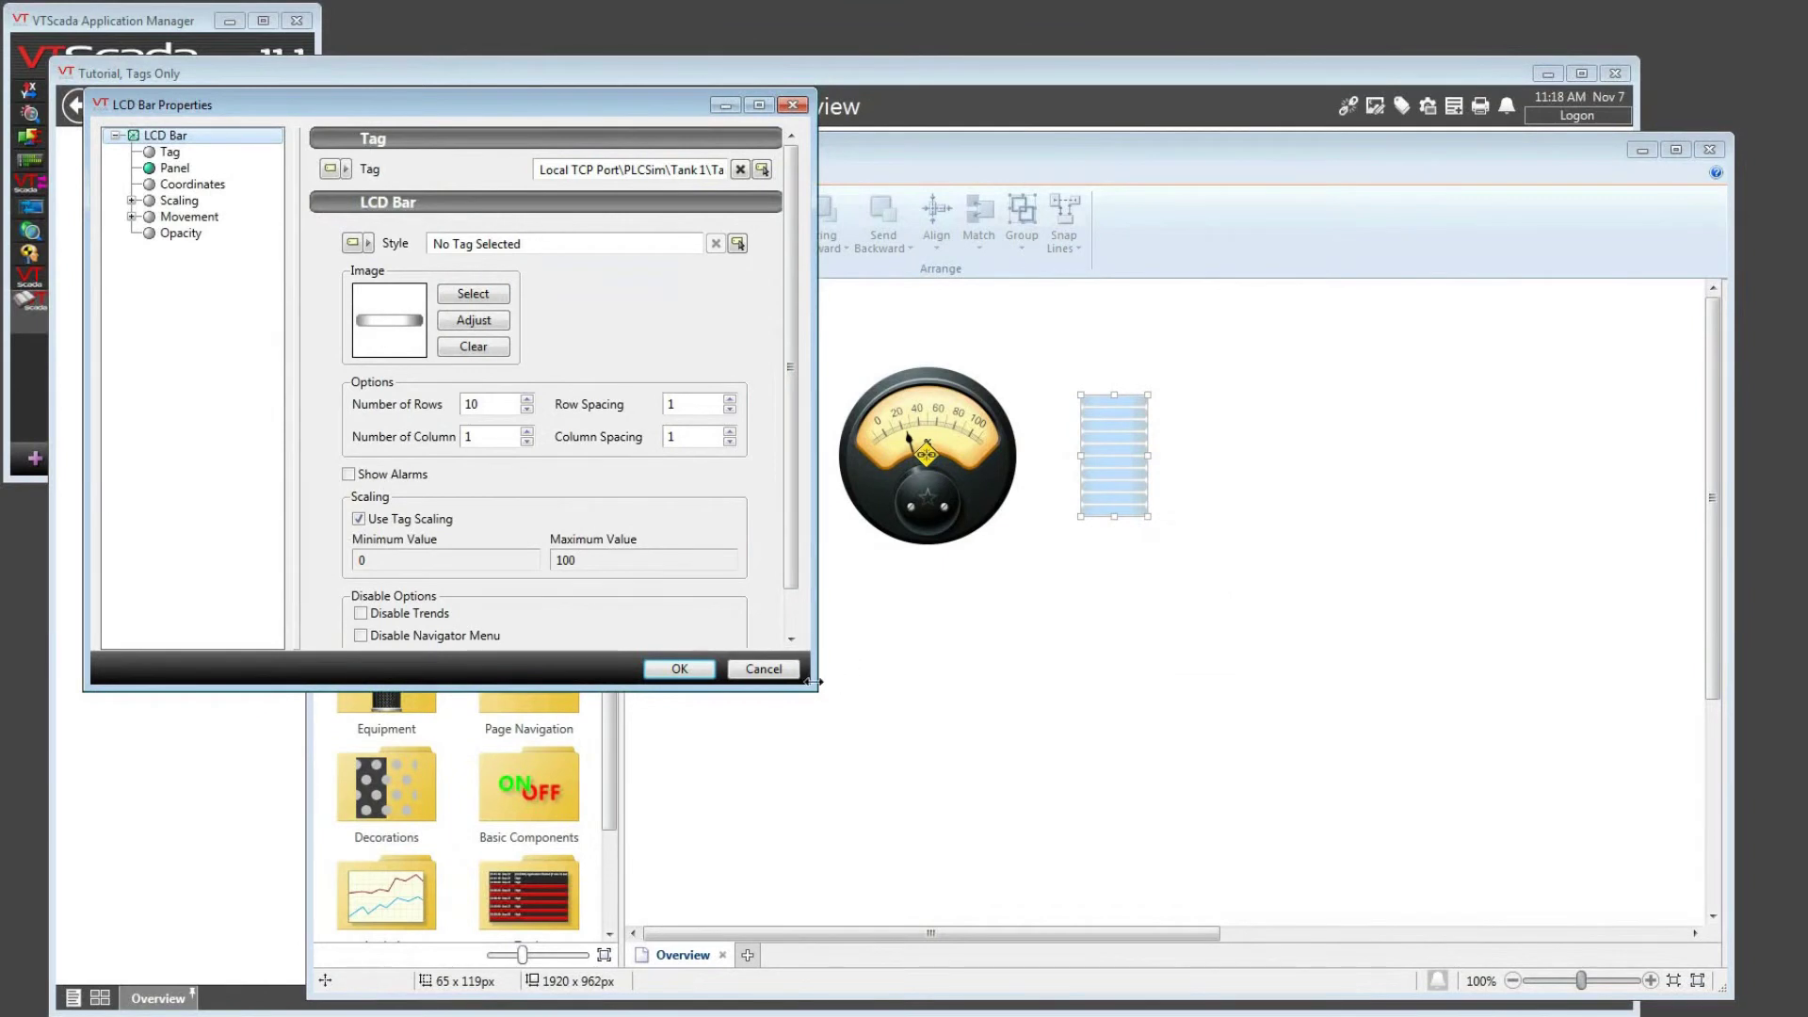
left_click_drag(815, 690, 817, 757)
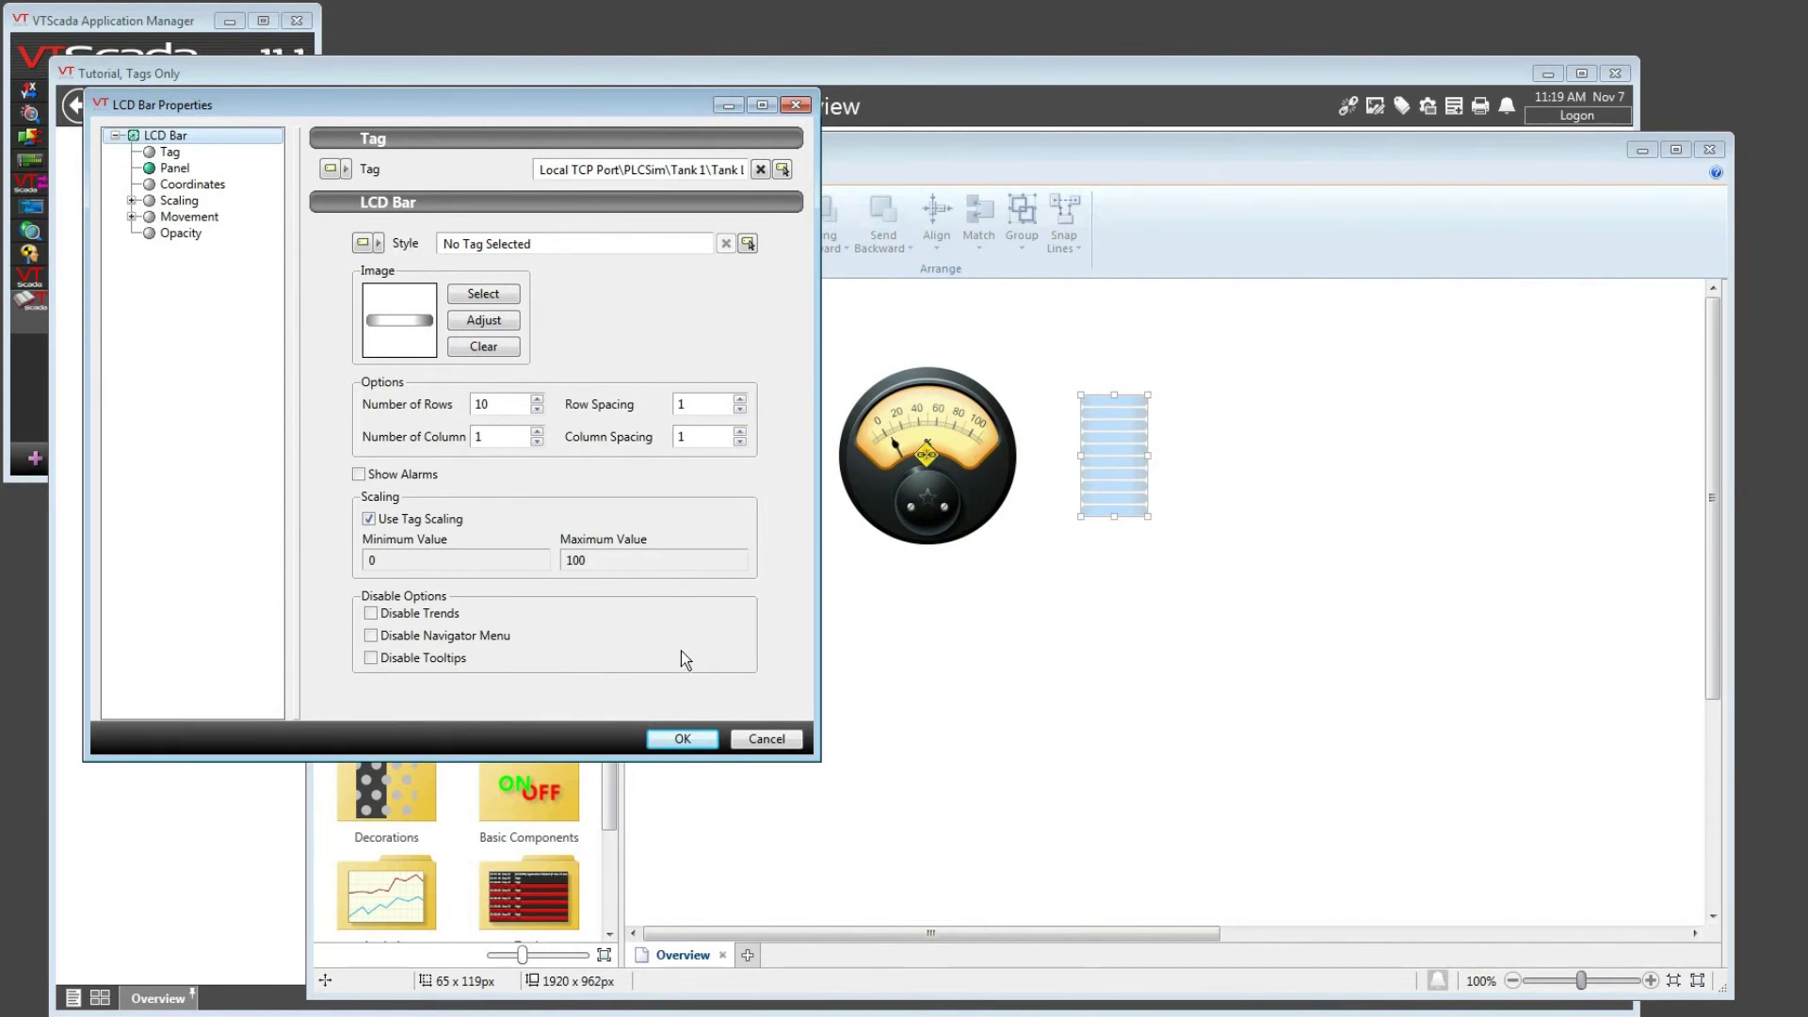
left_click(768, 740)
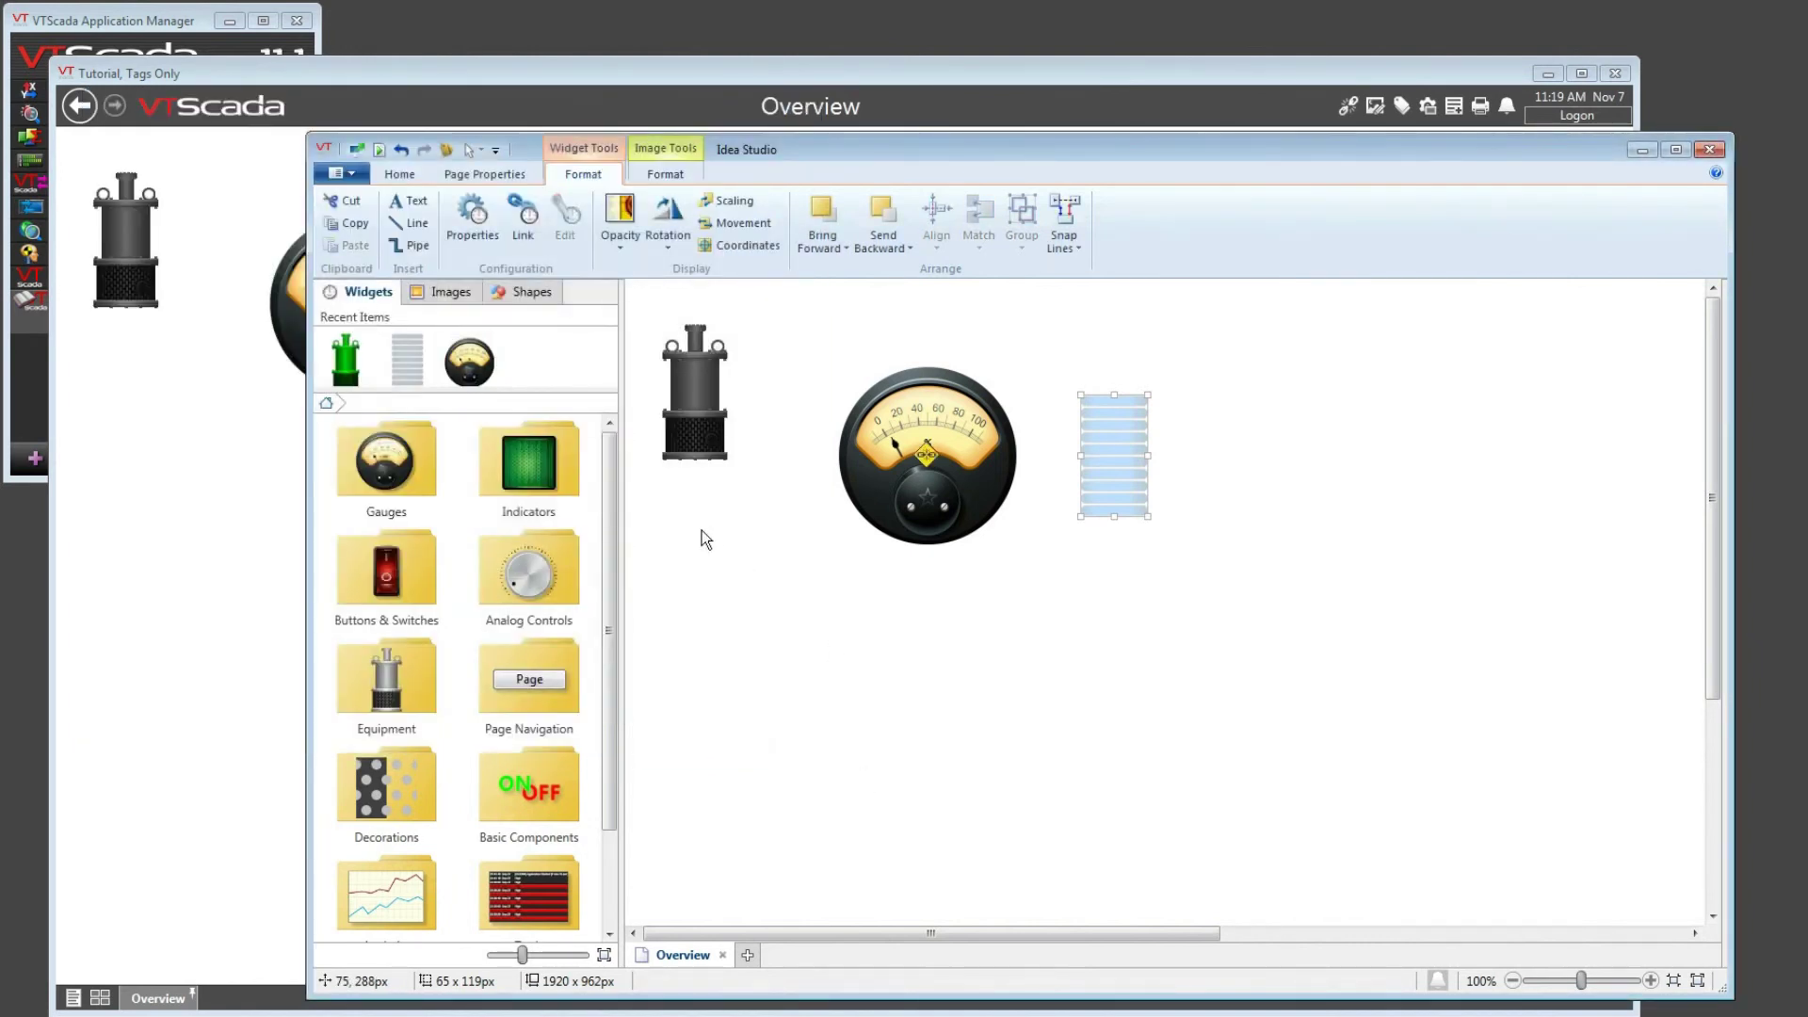
Place a Hex 2 indicator from Indicators below the pump and turn off 'Automatically open this panel'.
left_click(543, 468)
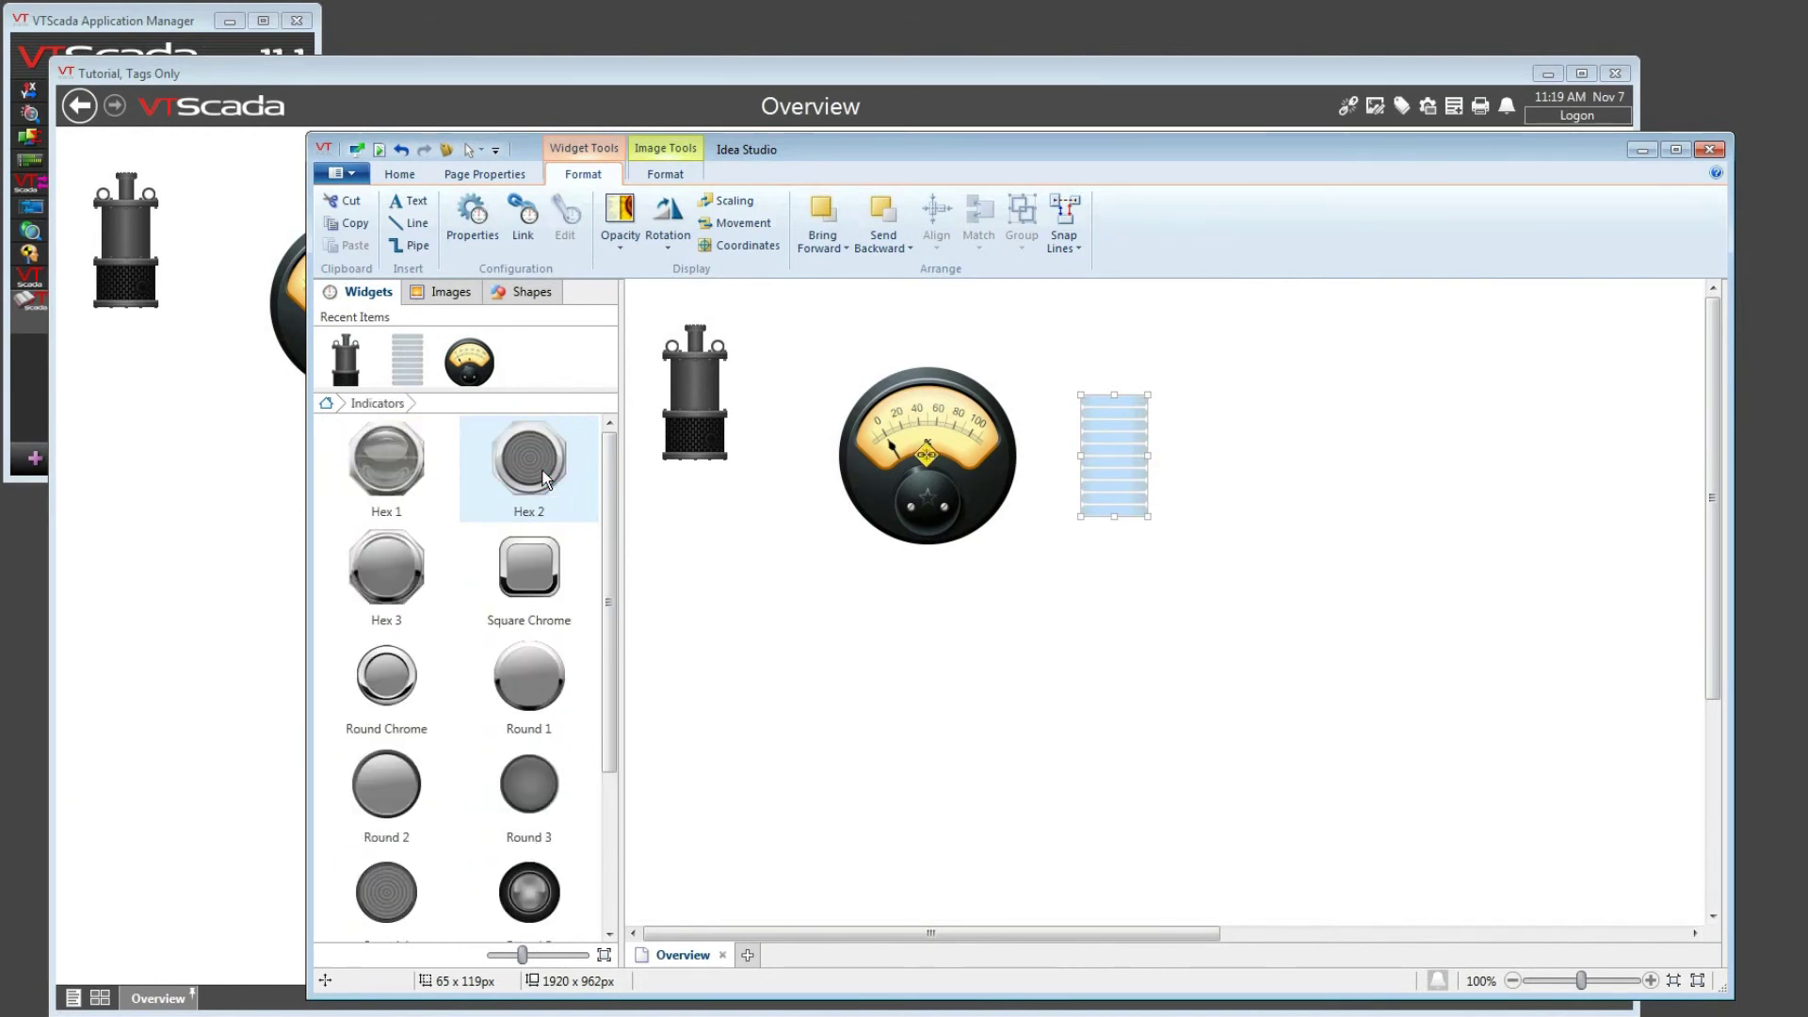
mouse_move(542, 471)
left_mouse_down()
mouse_move(585, 597)
mouse_move(796, 625)
mouse_move(790, 582)
left_mouse_up()
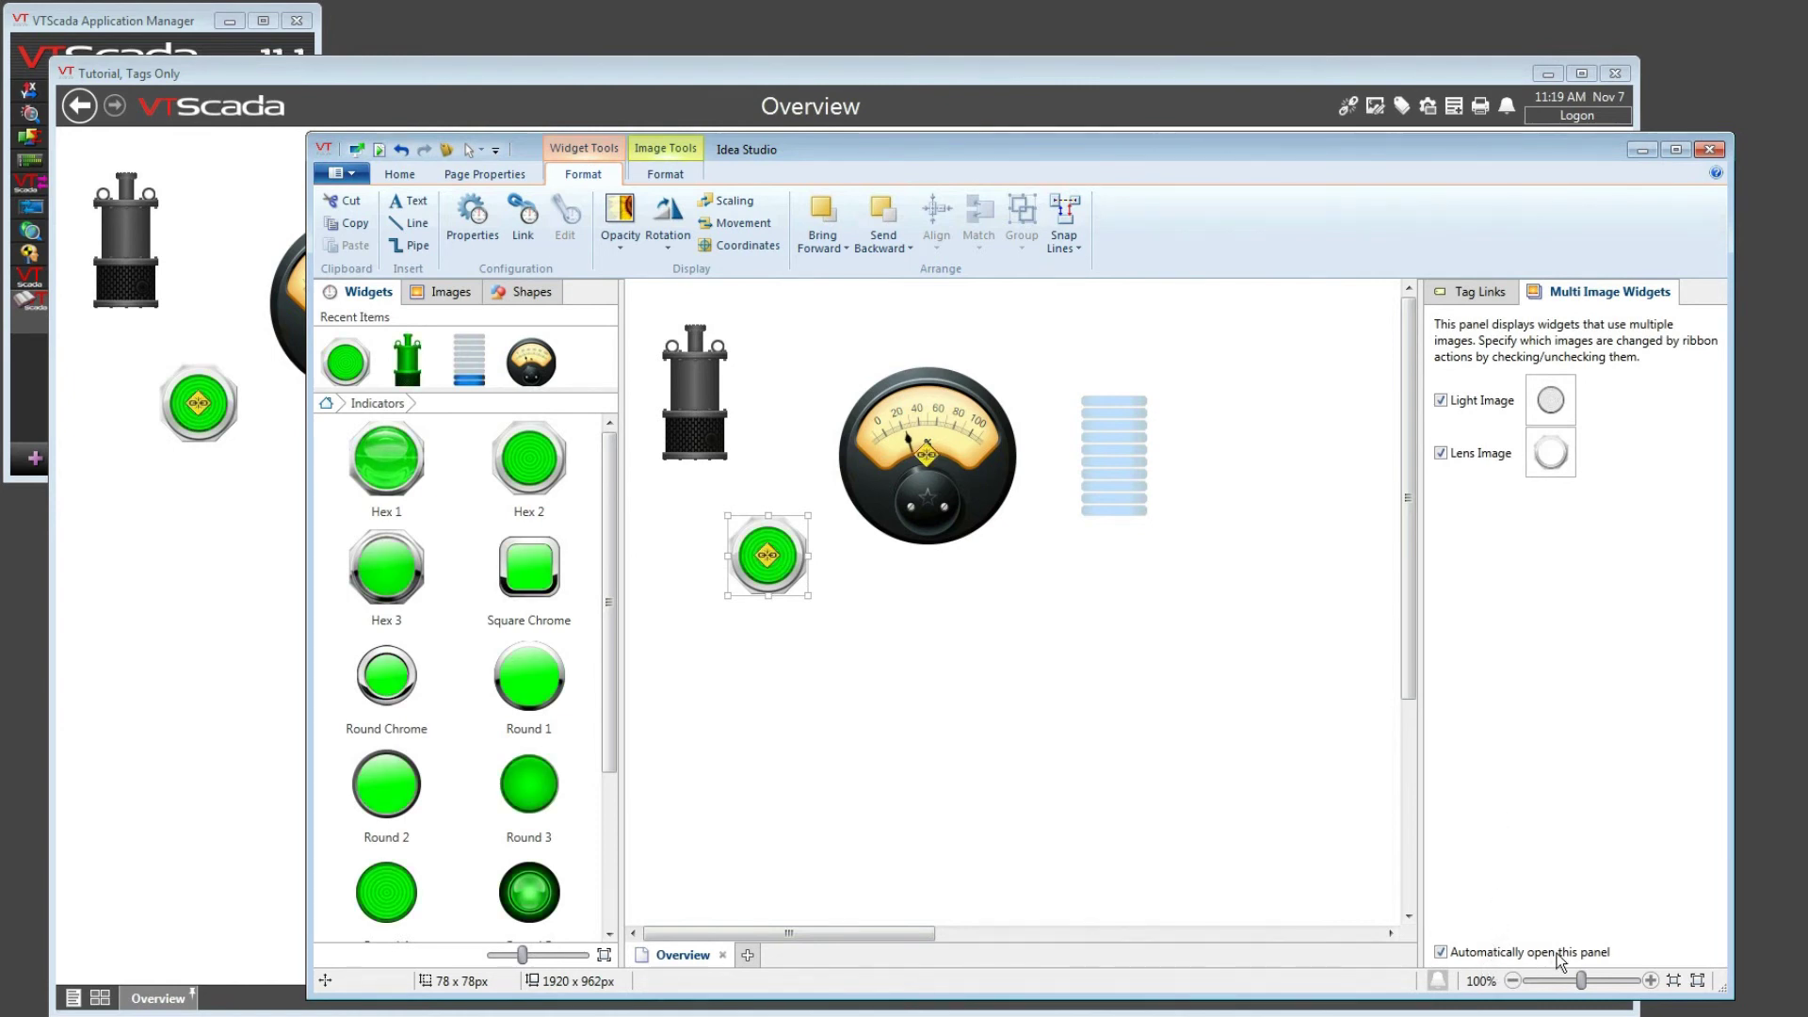
left_click(1446, 951)
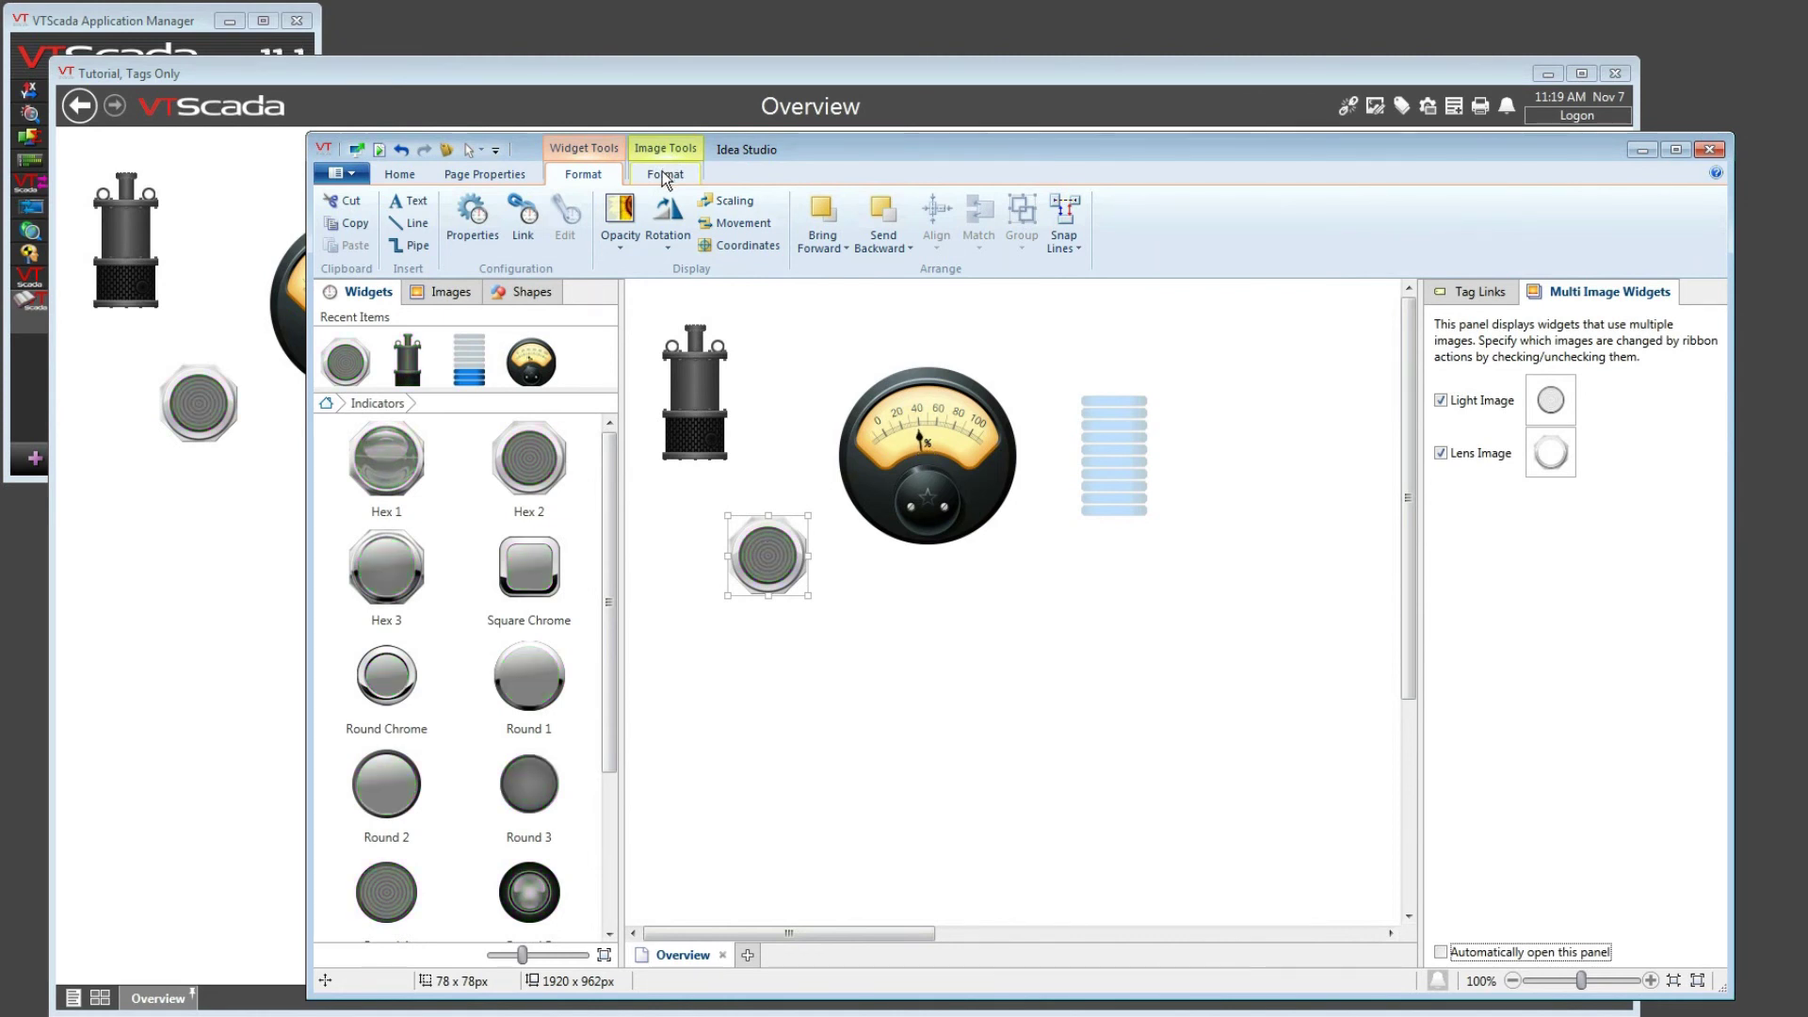
left_click(402, 177)
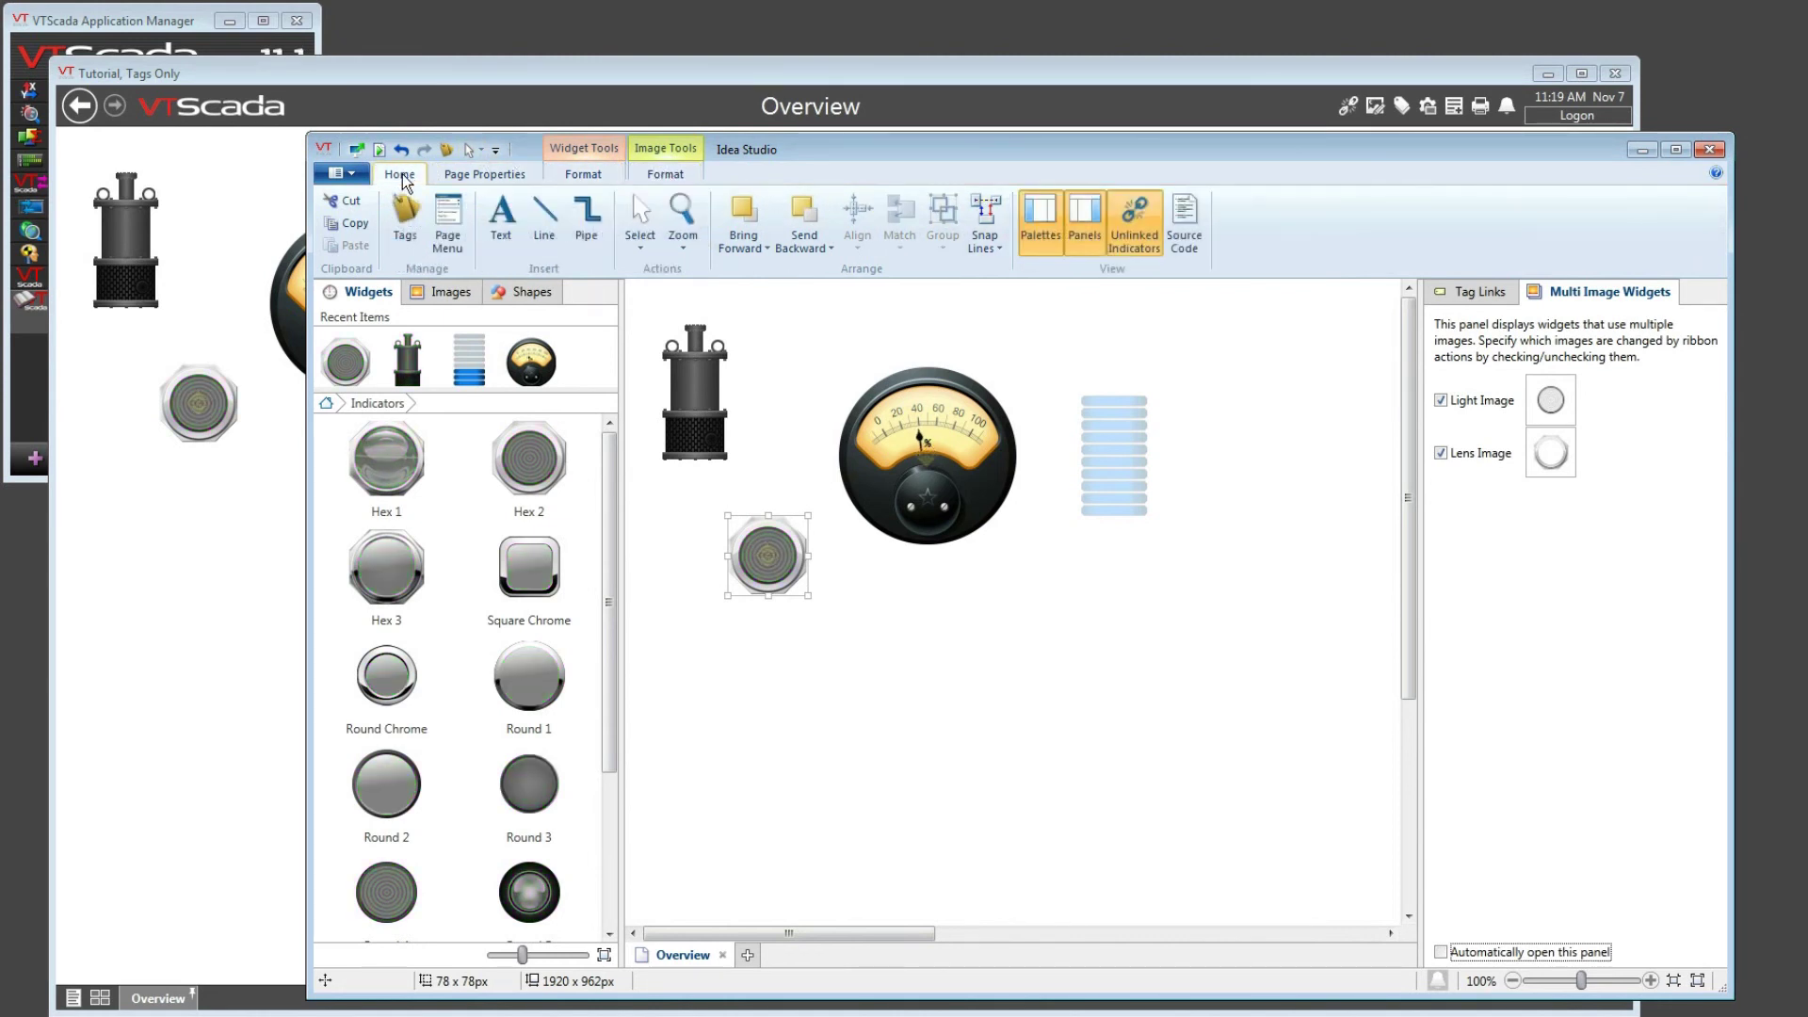
left_click(1039, 225)
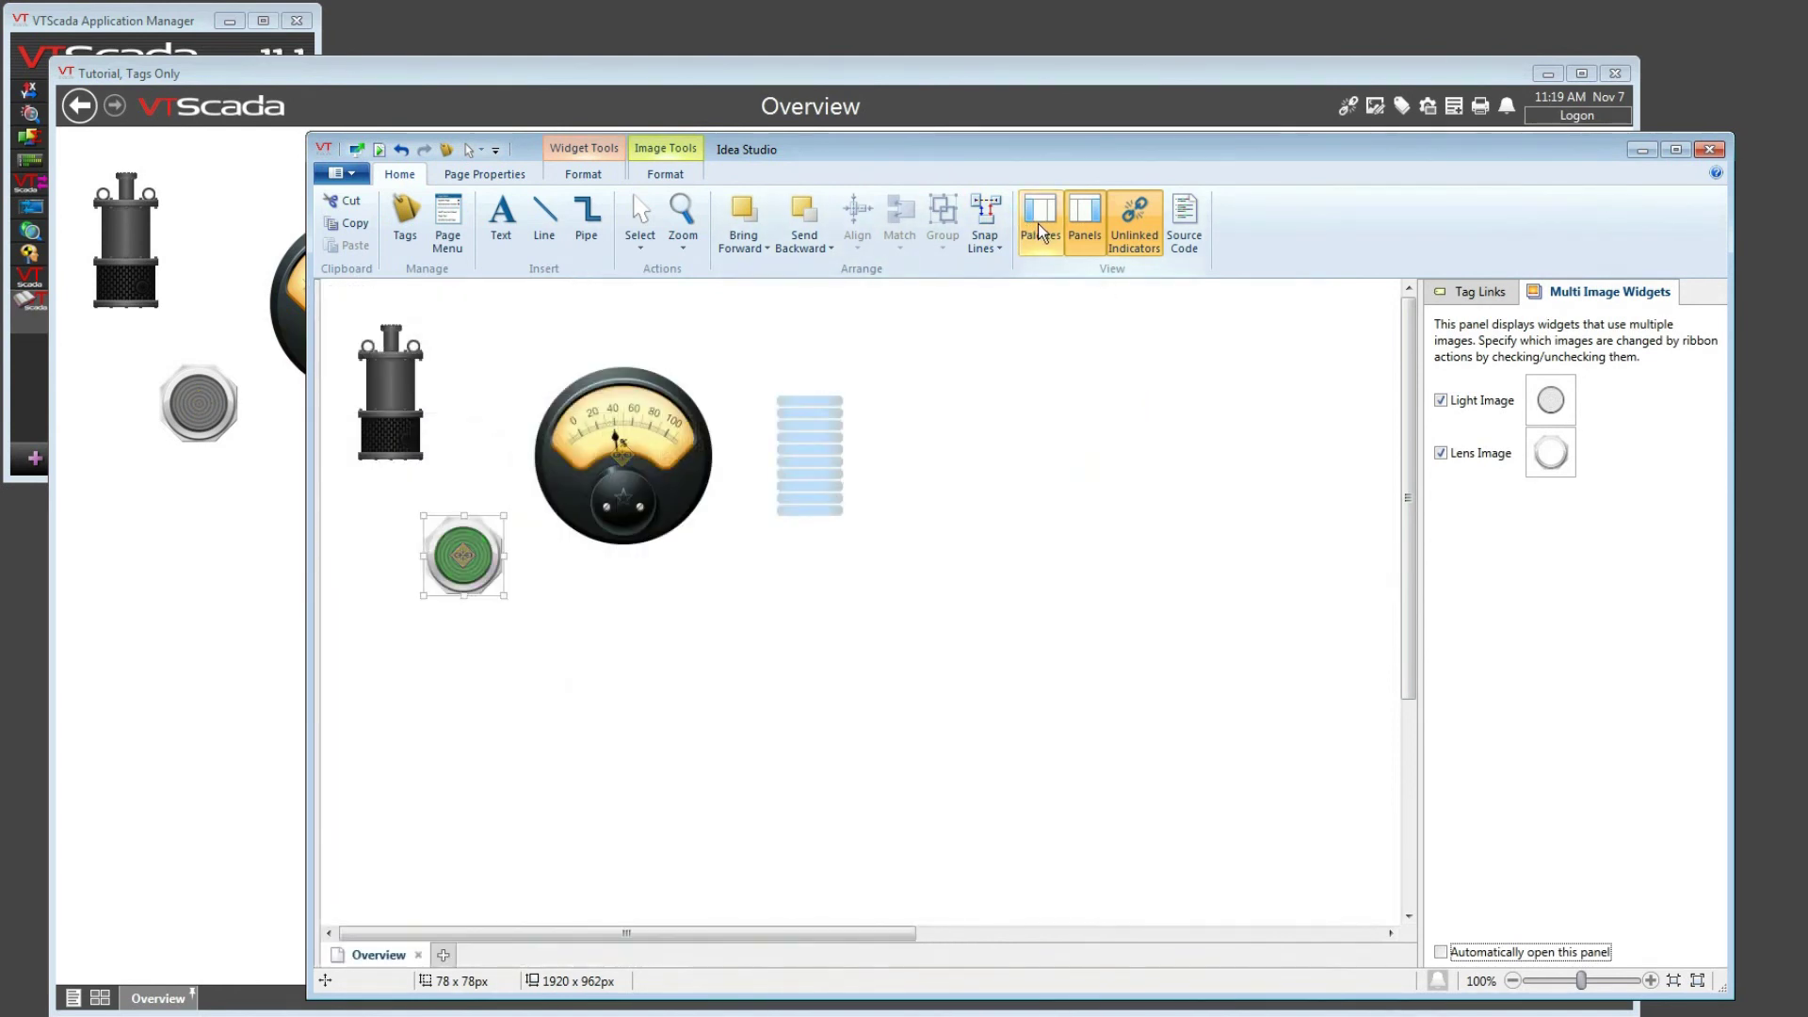
left_click(1074, 226)
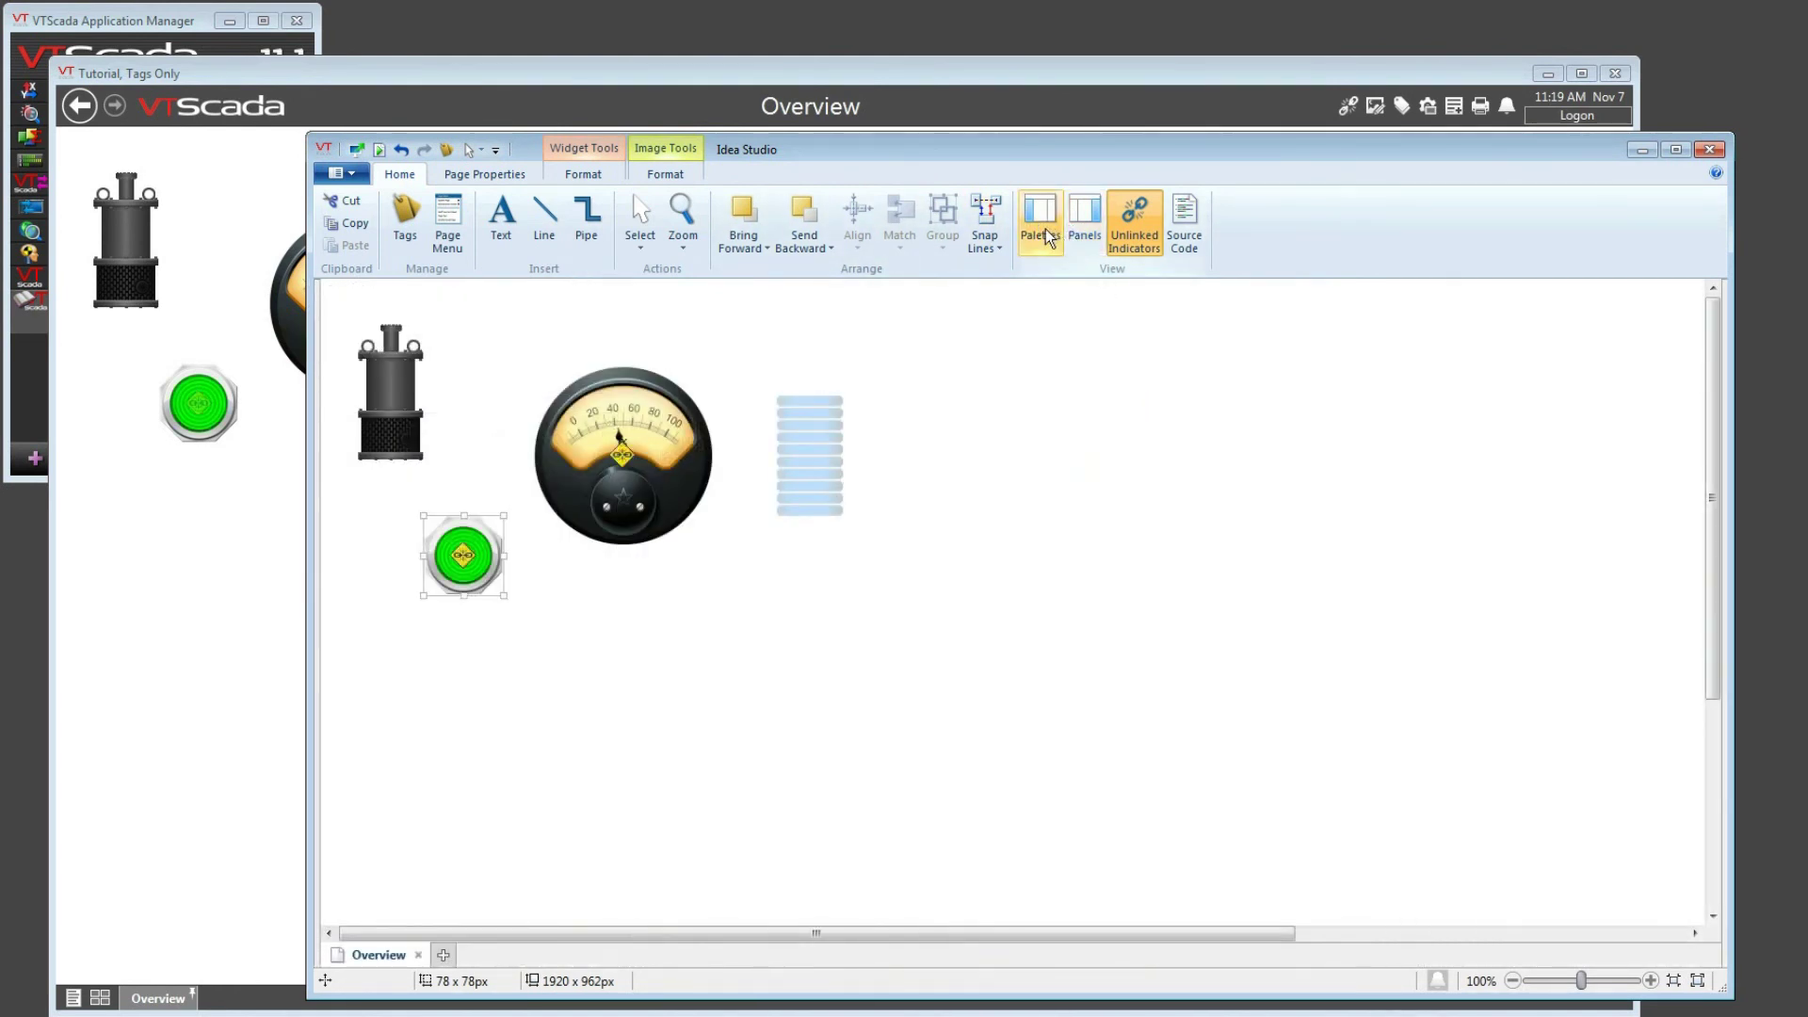
left_click(1045, 230)
left_click(1075, 229)
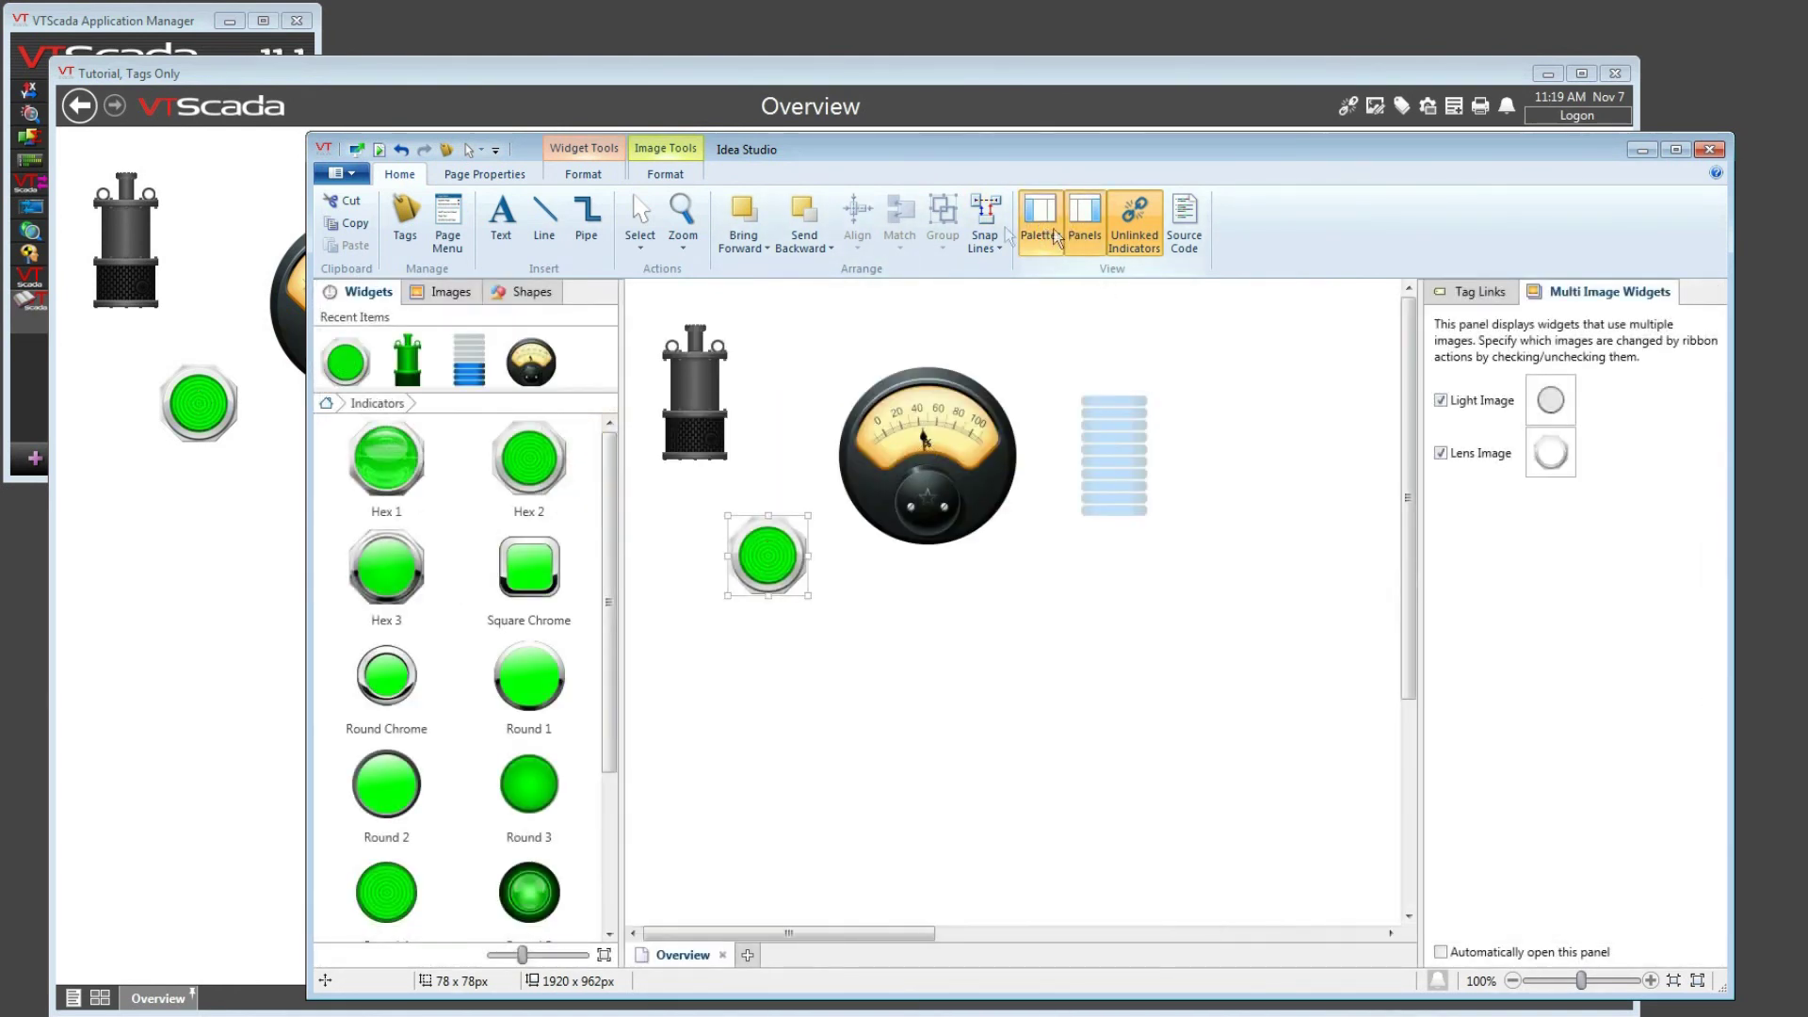